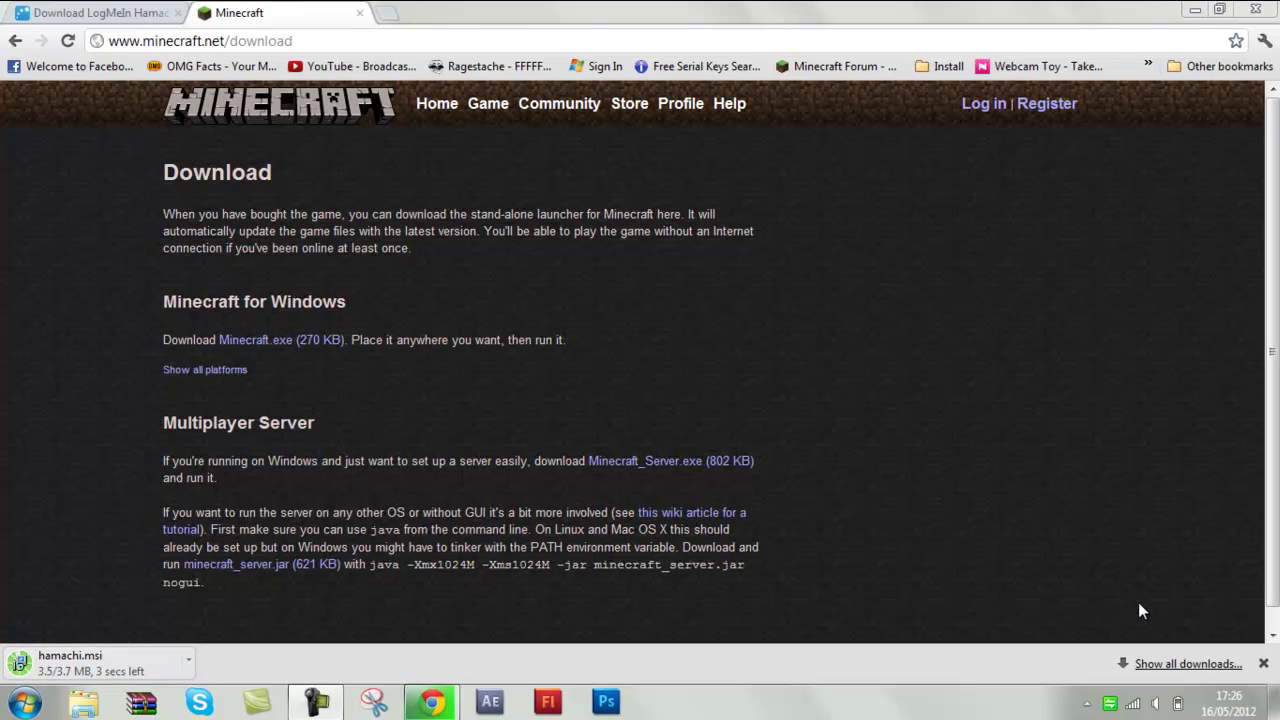
Accept the LogMeIn Conditions of Use and download hamachi.msi, then return to the Minecraft page
{"action": "left_click", "coordinate": [100, 12]}
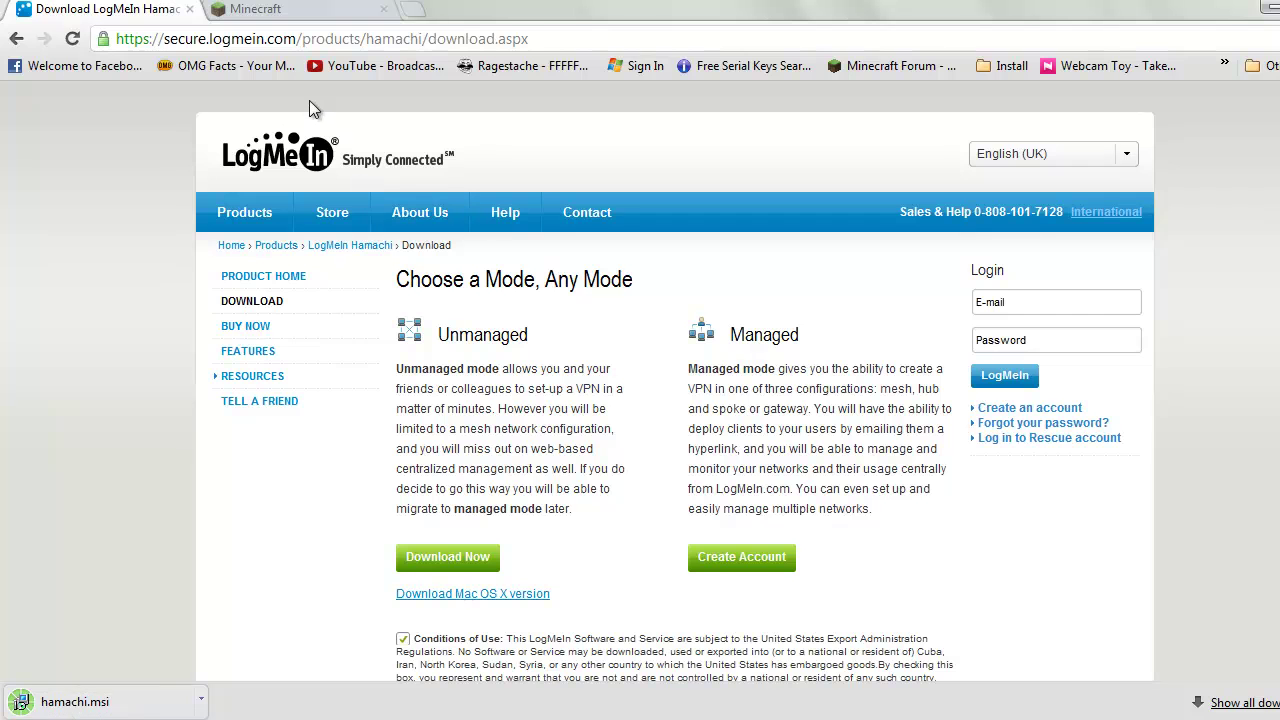
{"action": "left_click", "coordinate": [226, 6]}
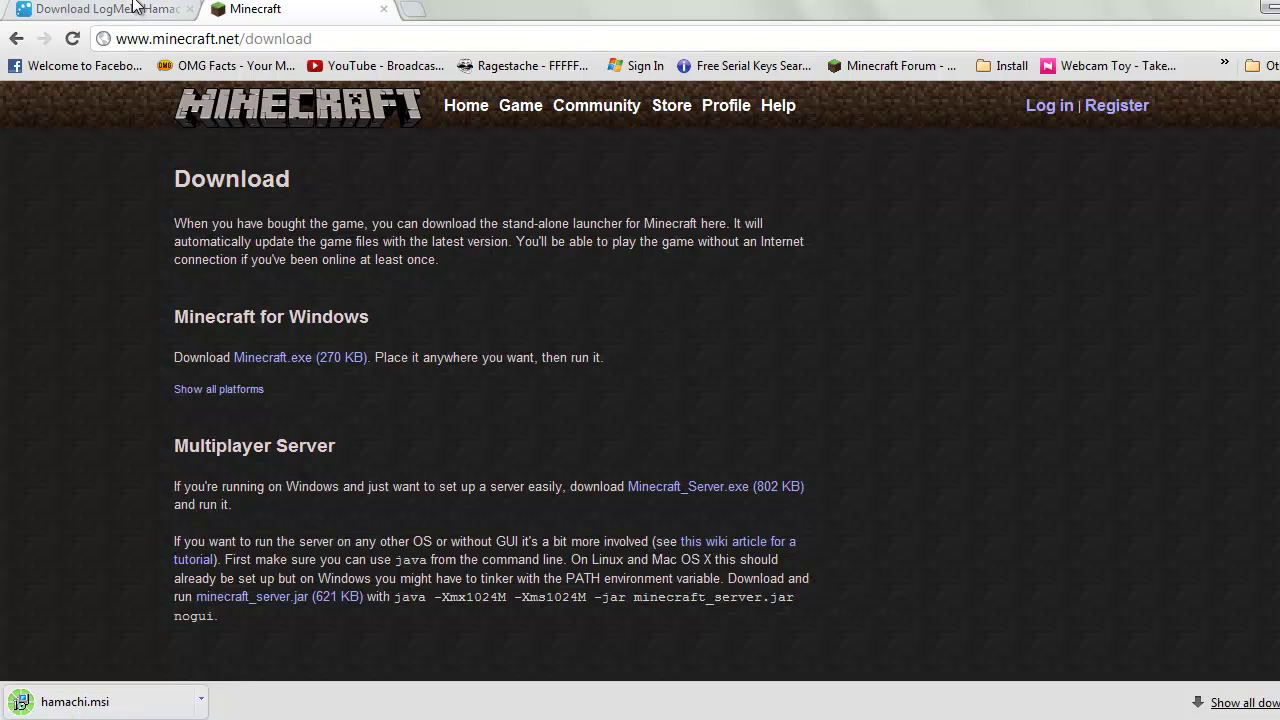
{"action": "left_click", "coordinate": [134, 6]}
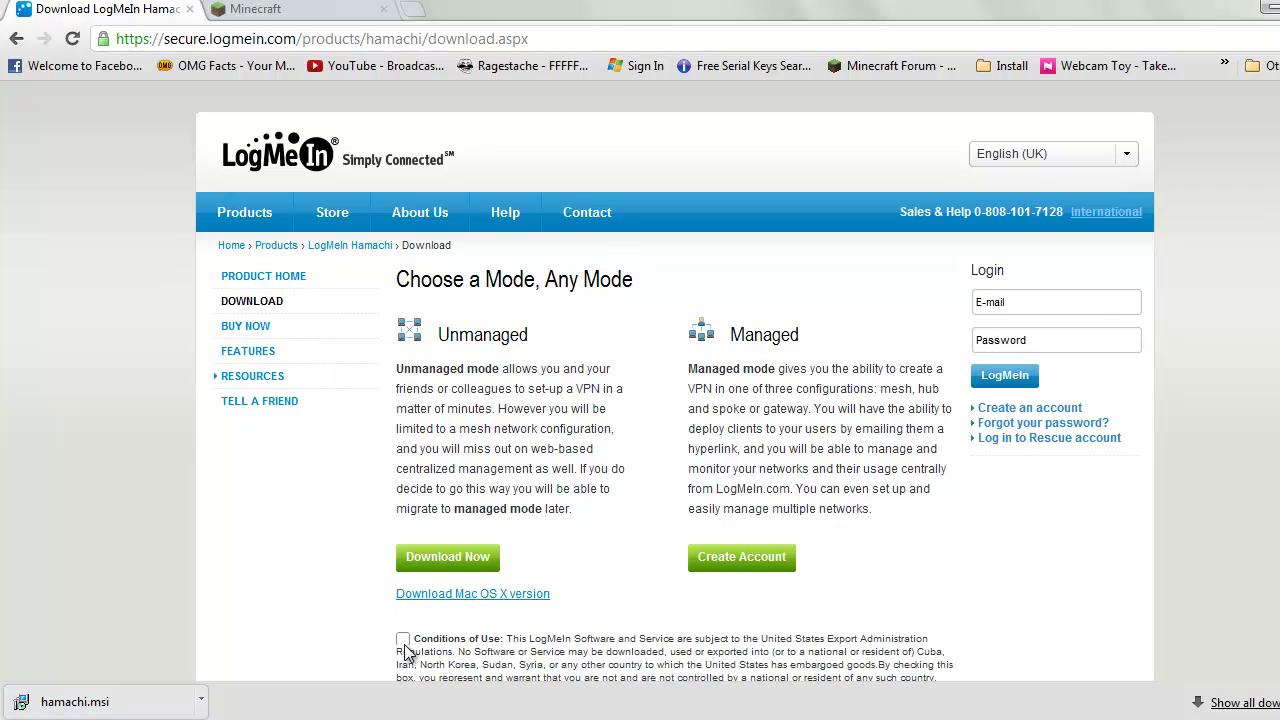
{"action": "left_click", "coordinate": [402, 638]}
{"action": "left_click", "coordinate": [445, 557]}
{"action": "left_click", "coordinate": [300, 9]}
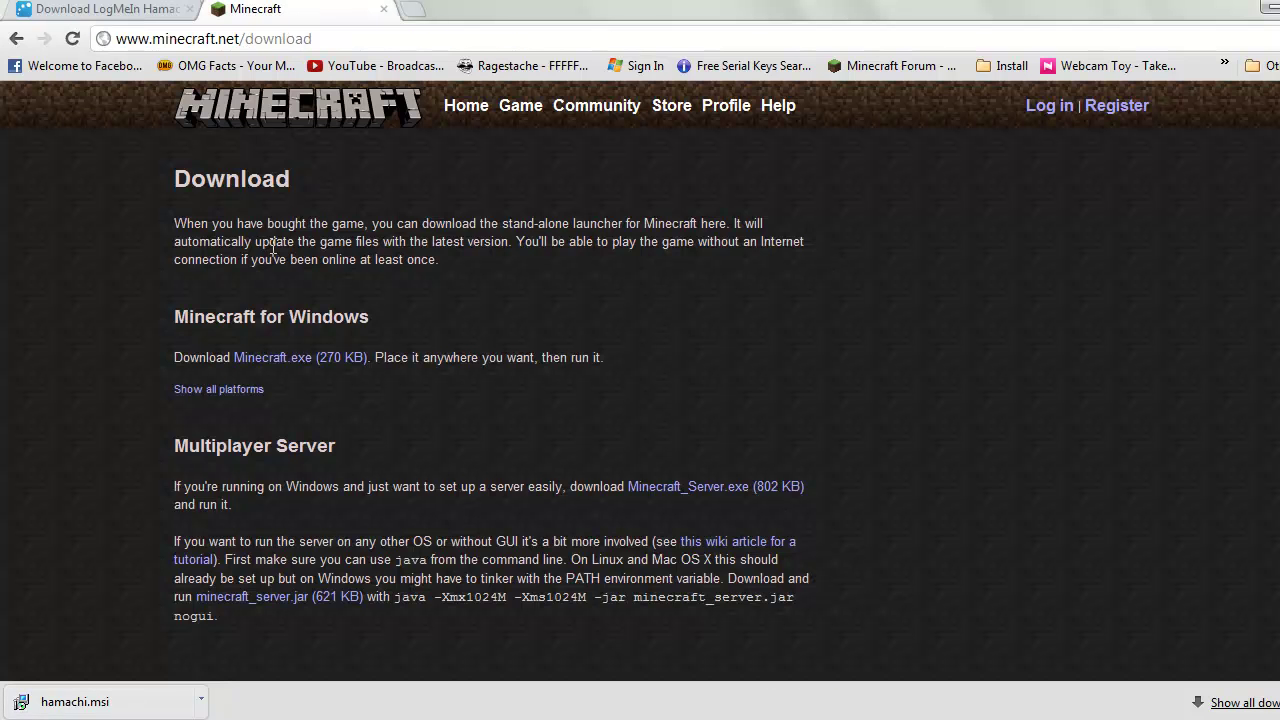
Download and keep minecraft_server.jar from minecraft.net, then close the LogMeIn tab
{"action": "left_click", "coordinate": [16, 38]}
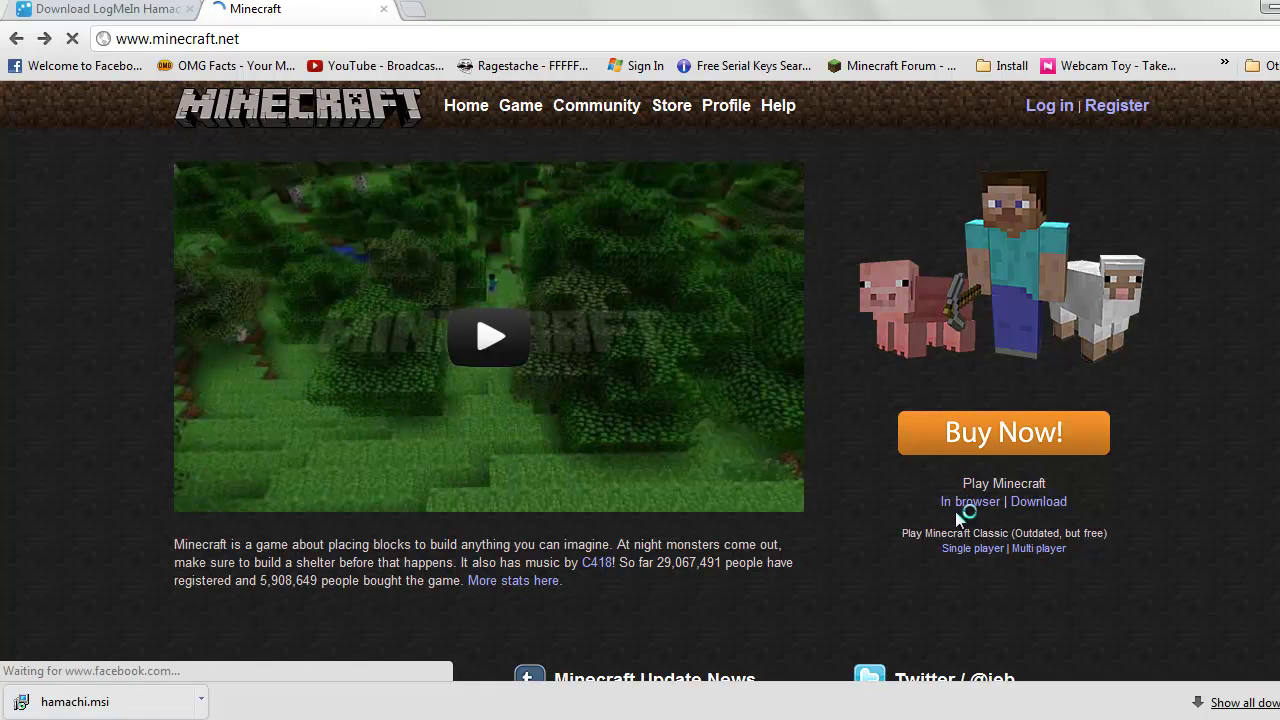
{"action": "left_click", "coordinate": [1045, 506]}
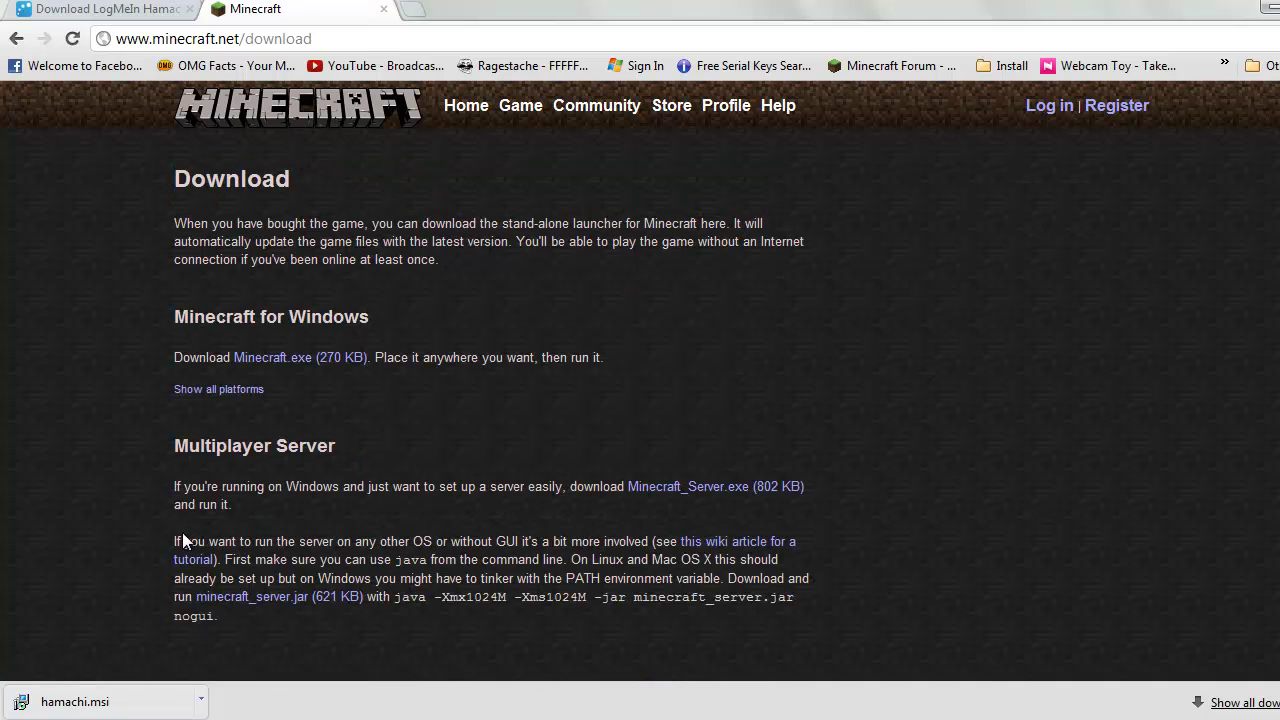
{"action": "left_click", "coordinate": [254, 604]}
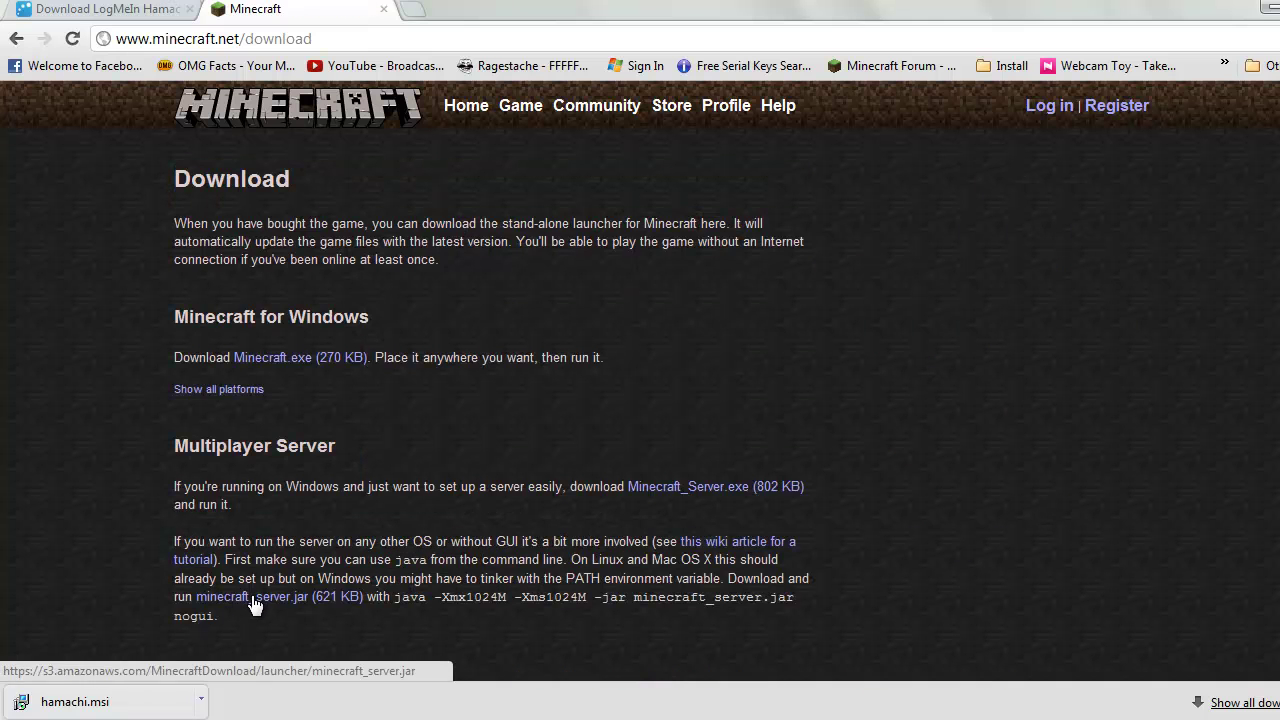
{"action": "left_click", "coordinate": [326, 701]}
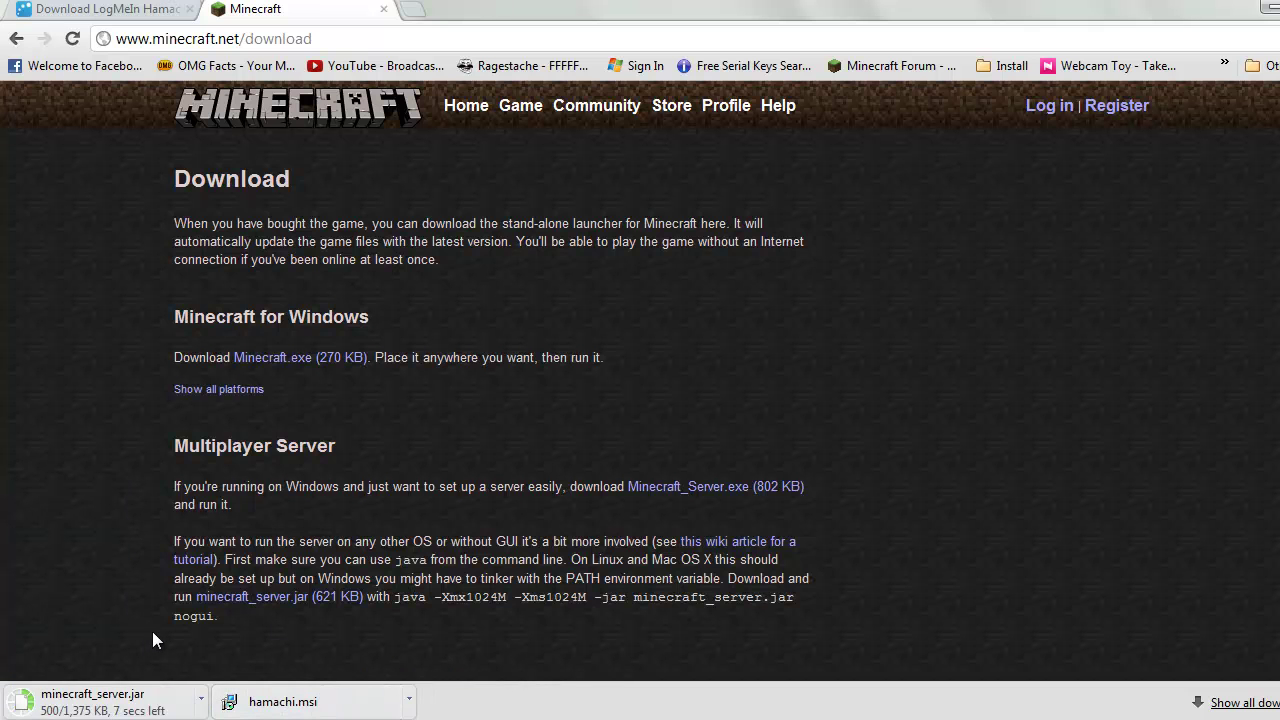
{"action": "left_click", "coordinate": [160, 9]}
{"action": "left_click", "coordinate": [190, 9]}
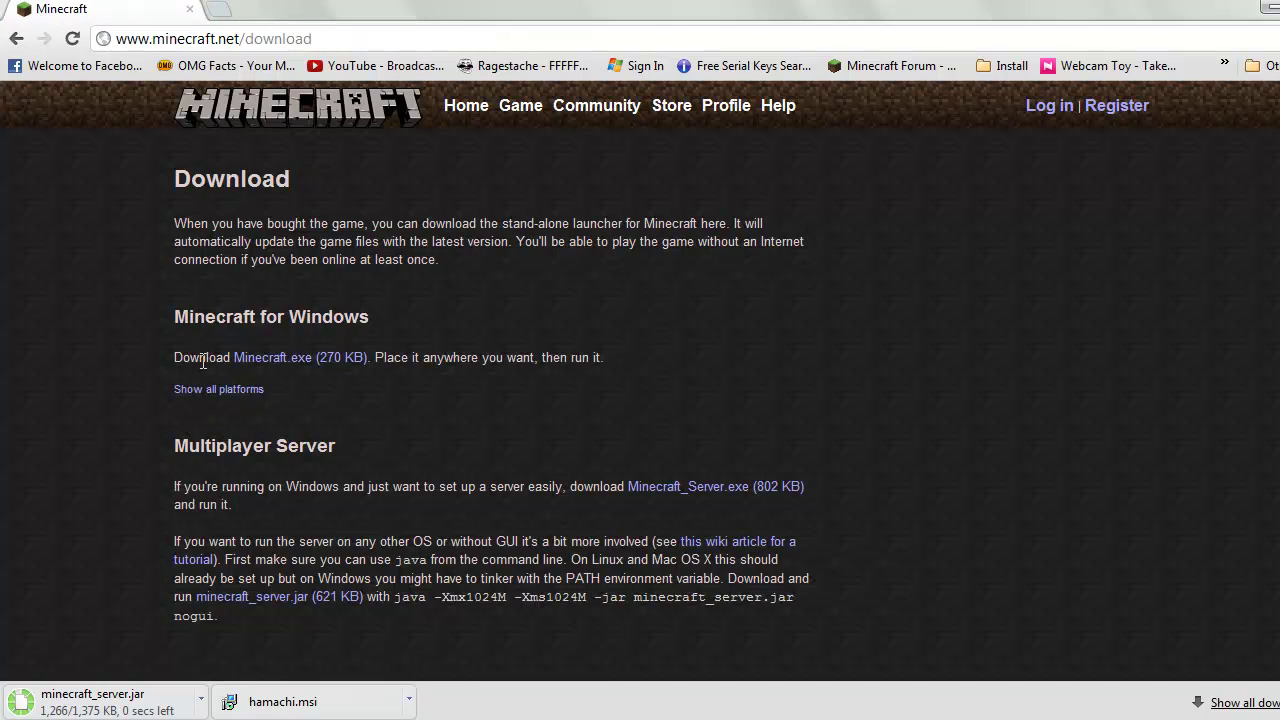
Show the downloaded server file in the Downloads folder beside hamachi
{"action": "left_click", "coordinate": [201, 698]}
{"action": "left_click", "coordinate": [266, 640]}
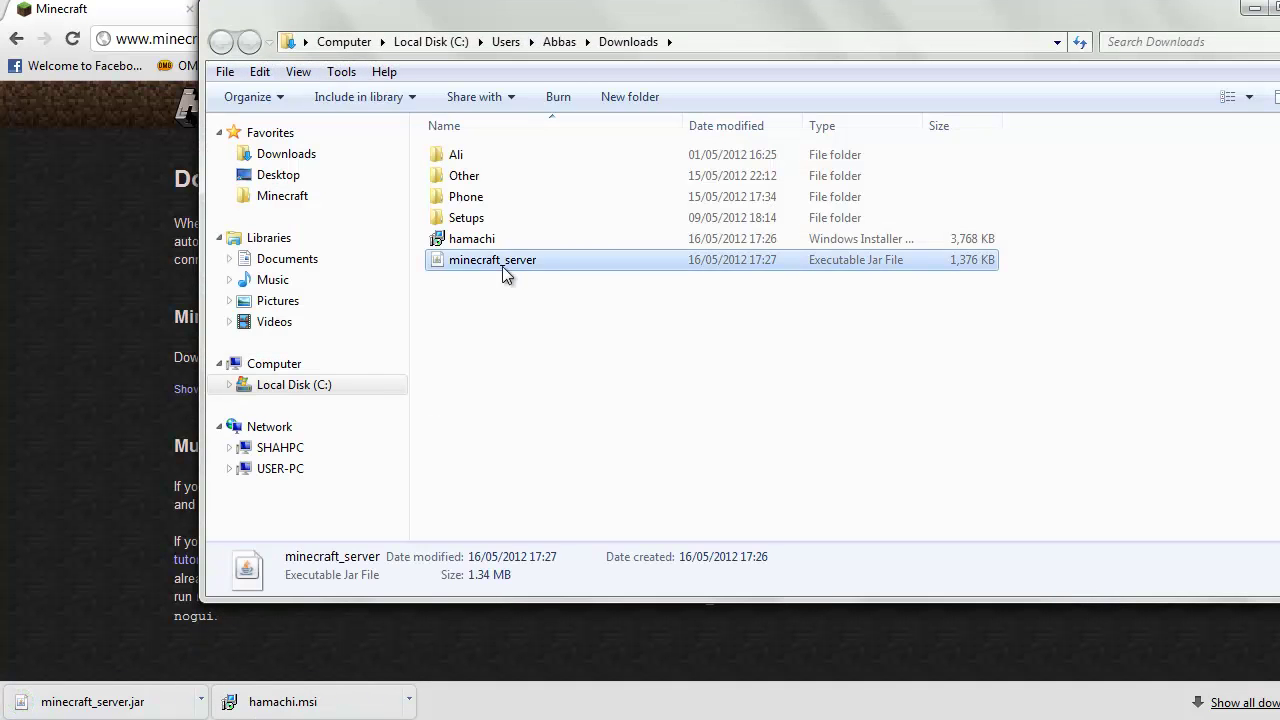
{"action": "left_click_drag", "start_coordinate": [513, 262], "coordinate": [505, 243]}
{"action": "left_click", "coordinate": [504, 298]}
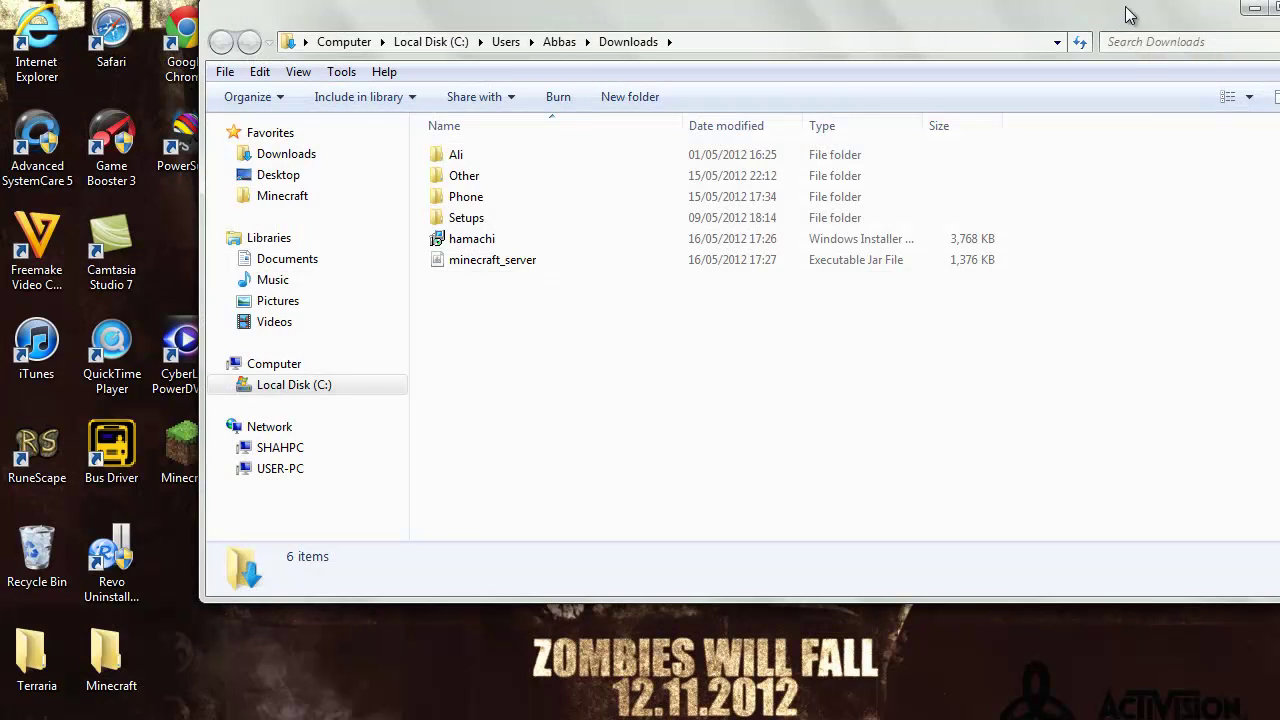
Reposition the Downloads window, select both files, and minimize it to reveal the desktop
{"action": "left_click_drag", "start_coordinate": [1128, 12], "coordinate": [1195, 175]}
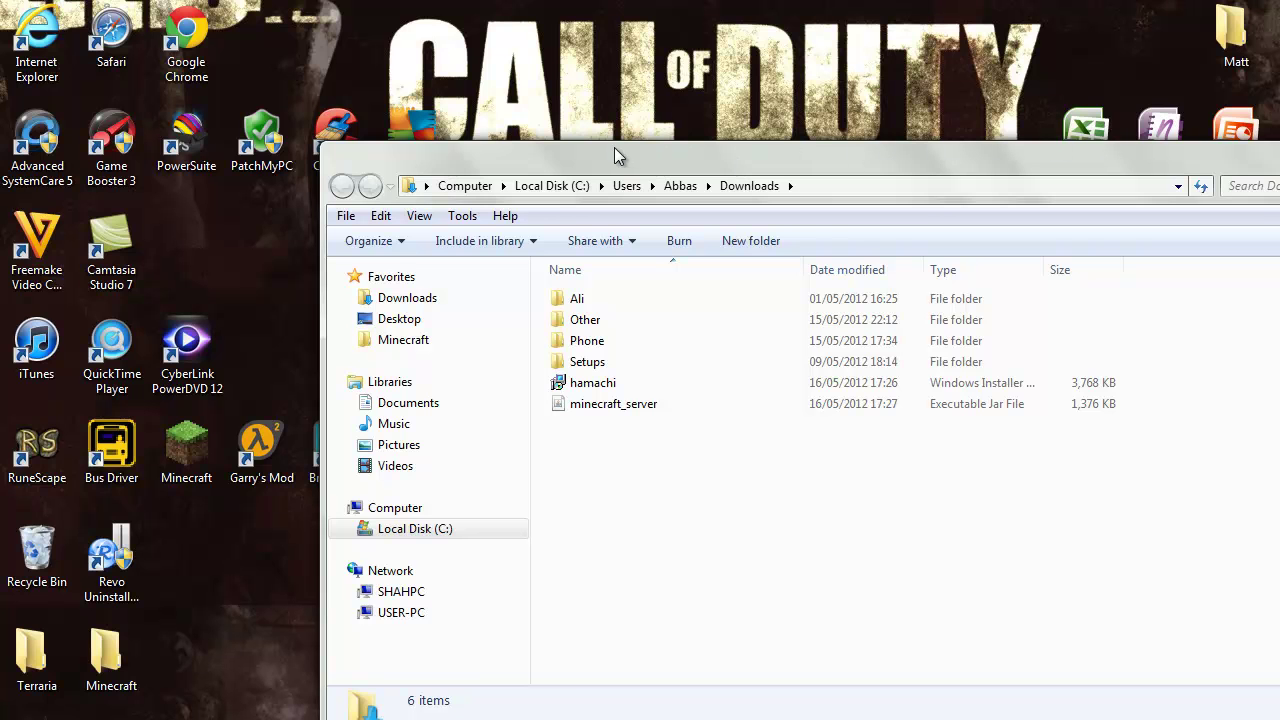
{"action": "left_click_drag", "start_coordinate": [600, 160], "coordinate": [245, 73]}
{"action": "left_click_drag", "start_coordinate": [386, 434], "coordinate": [257, 300]}
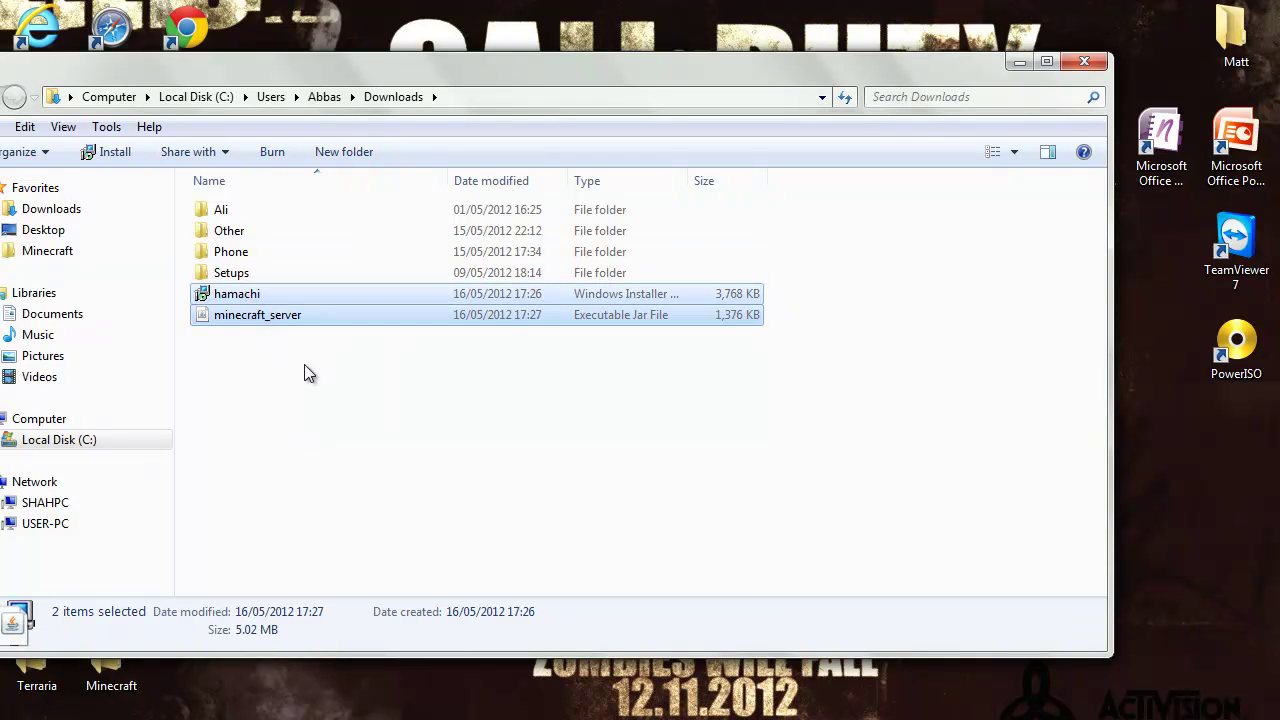
{"action": "left_click", "coordinate": [1016, 68]}
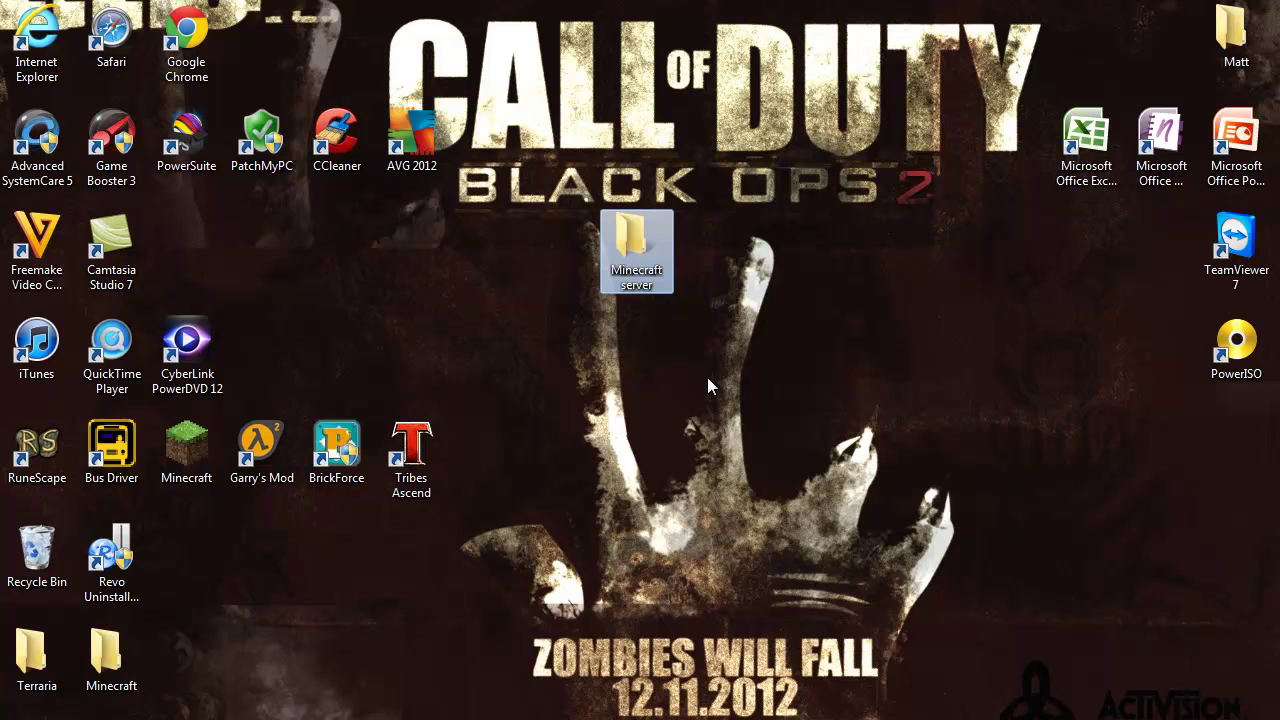
Drag minecraft_server from Downloads into the desktop's Minecraft server folder, then minimize that folder
{"action": "double_click", "coordinate": [632, 285]}
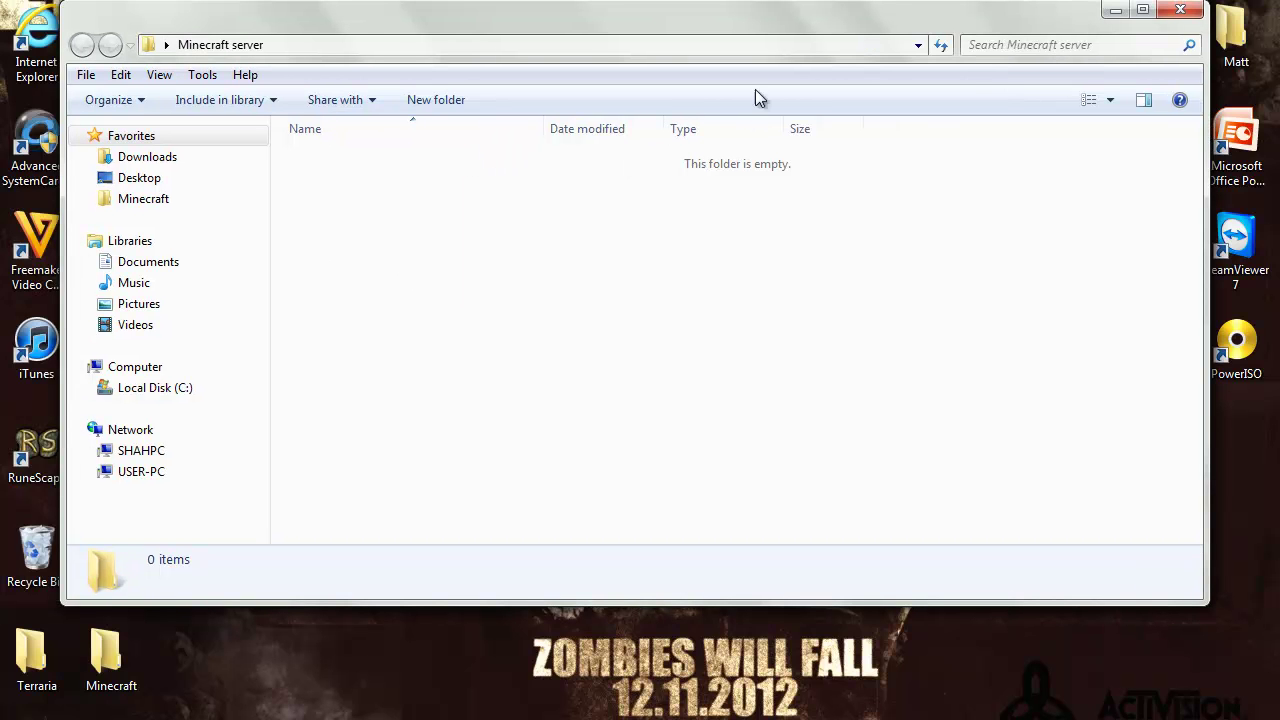
{"action": "left_click", "coordinate": [137, 662]}
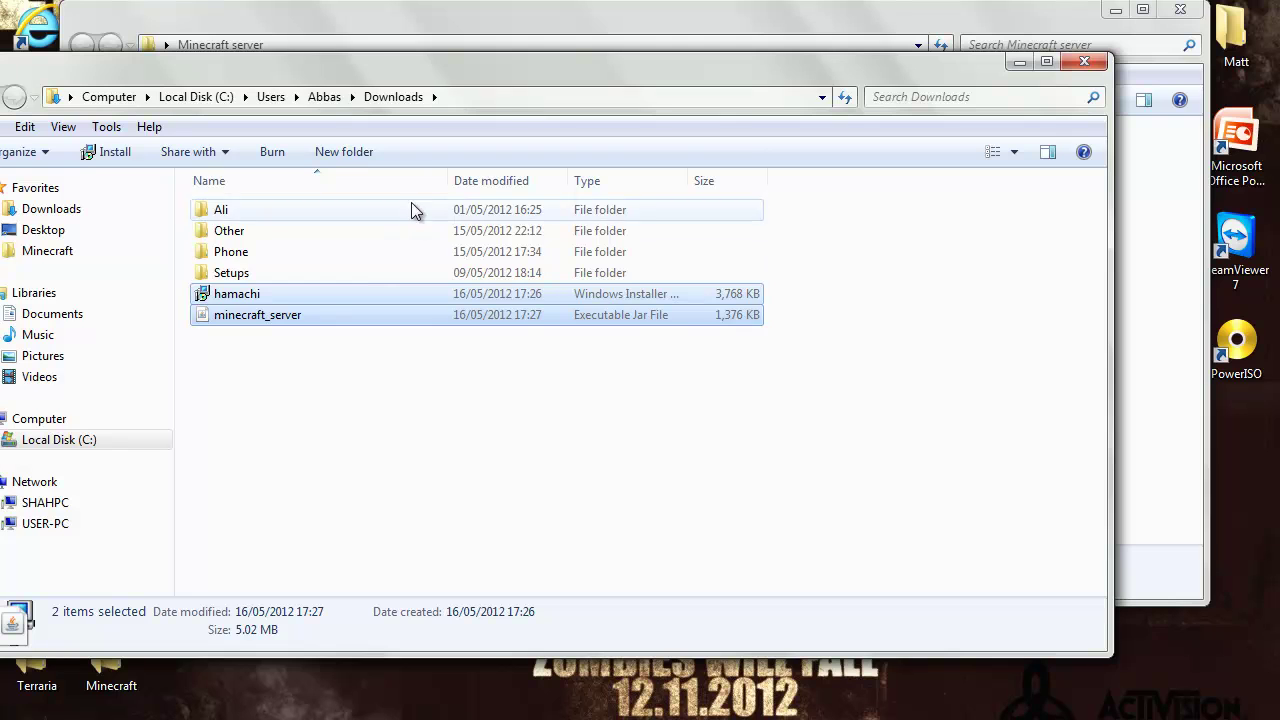
{"action": "left_click_drag", "start_coordinate": [439, 16], "coordinate": [1052, 46]}
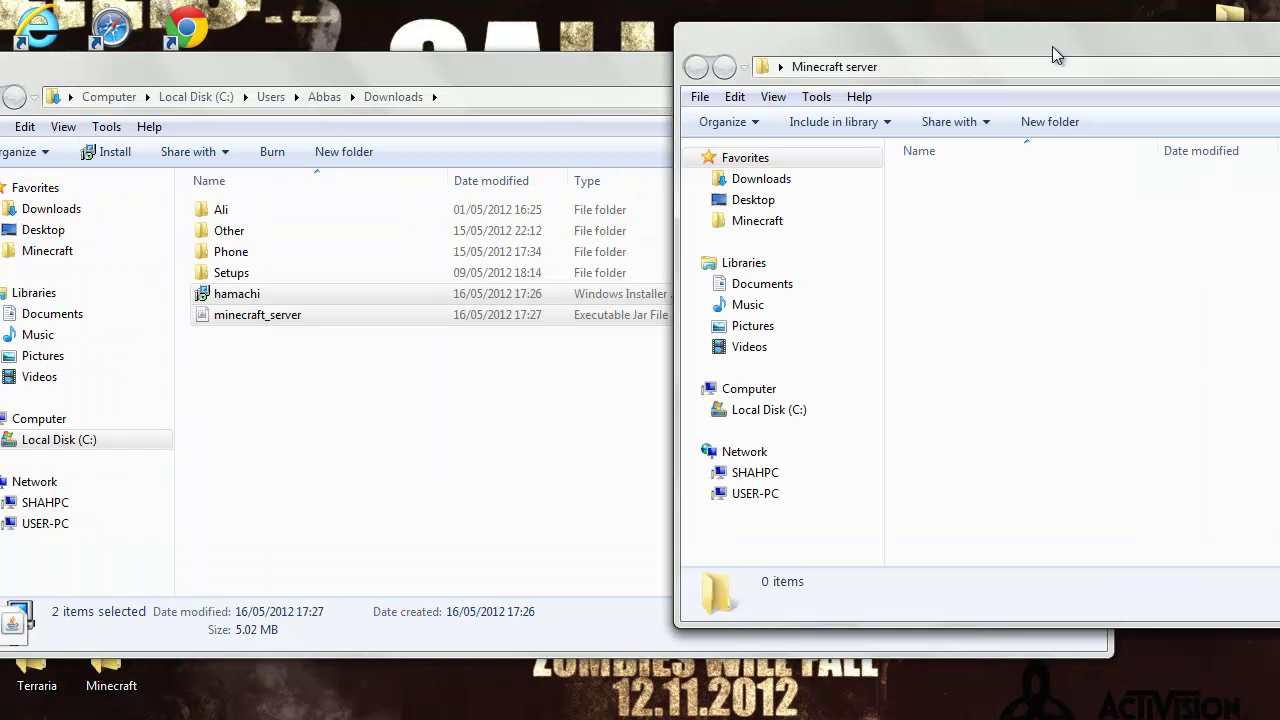
{"action": "left_click_drag", "start_coordinate": [269, 321], "coordinate": [1224, 345]}
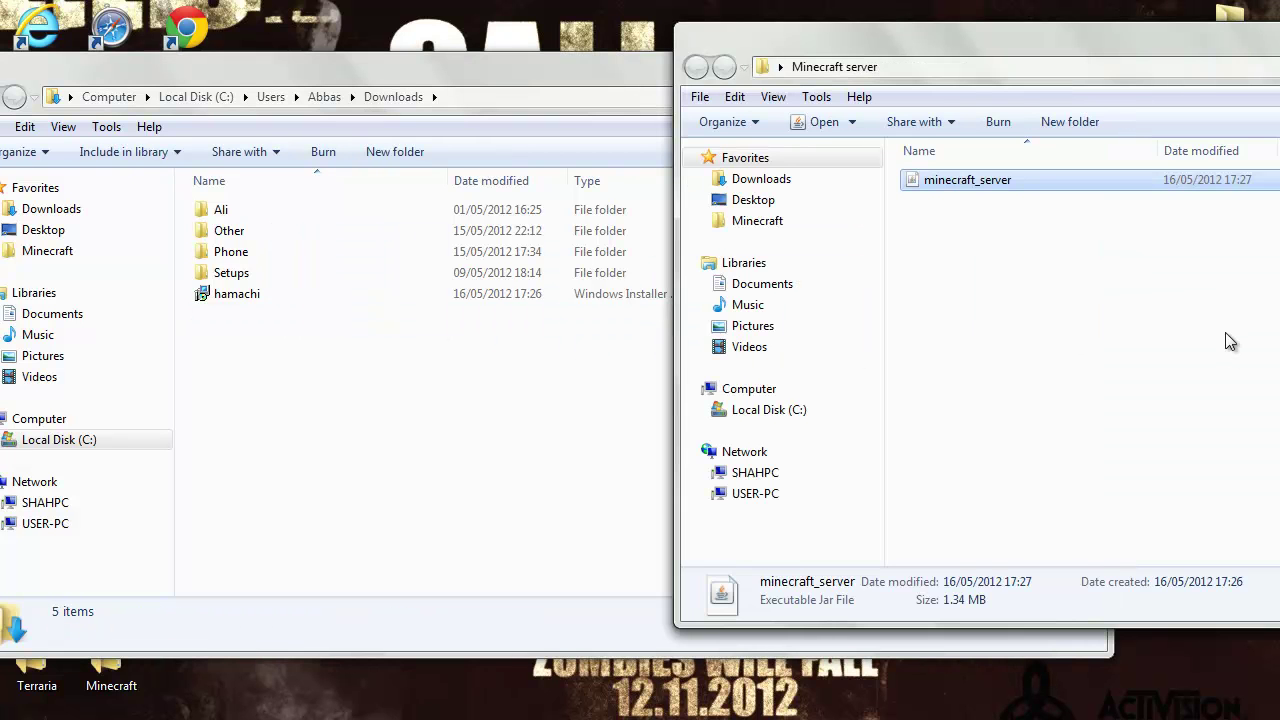
{"action": "left_click", "coordinate": [1225, 332]}
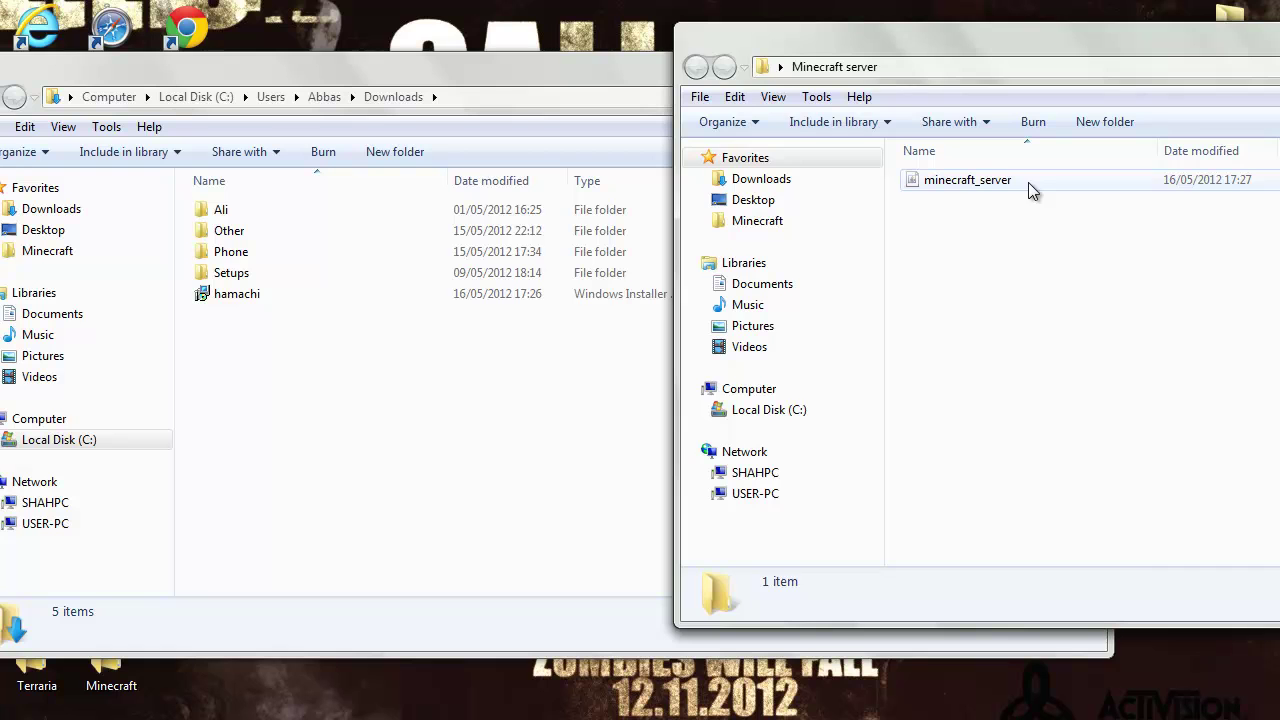
{"action": "left_click_drag", "start_coordinate": [527, 68], "coordinate": [459, 60]}
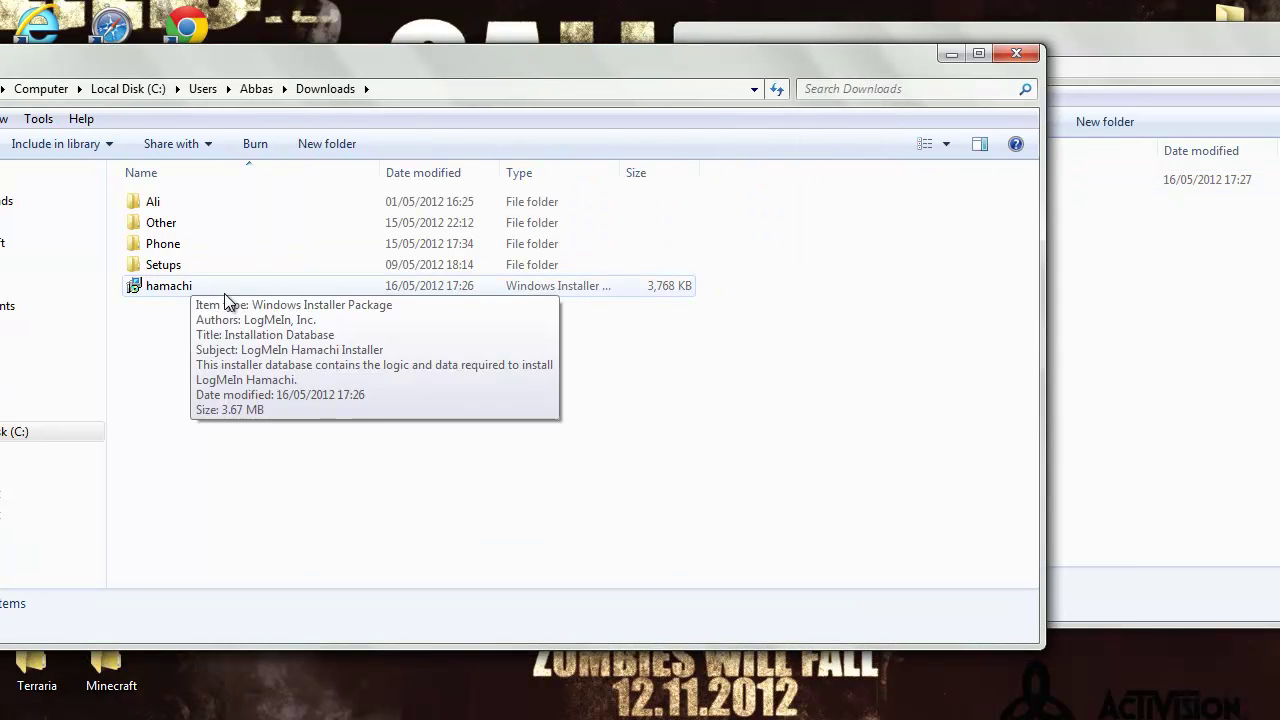
{"action": "left_click_drag", "start_coordinate": [803, 35], "coordinate": [297, 49]}
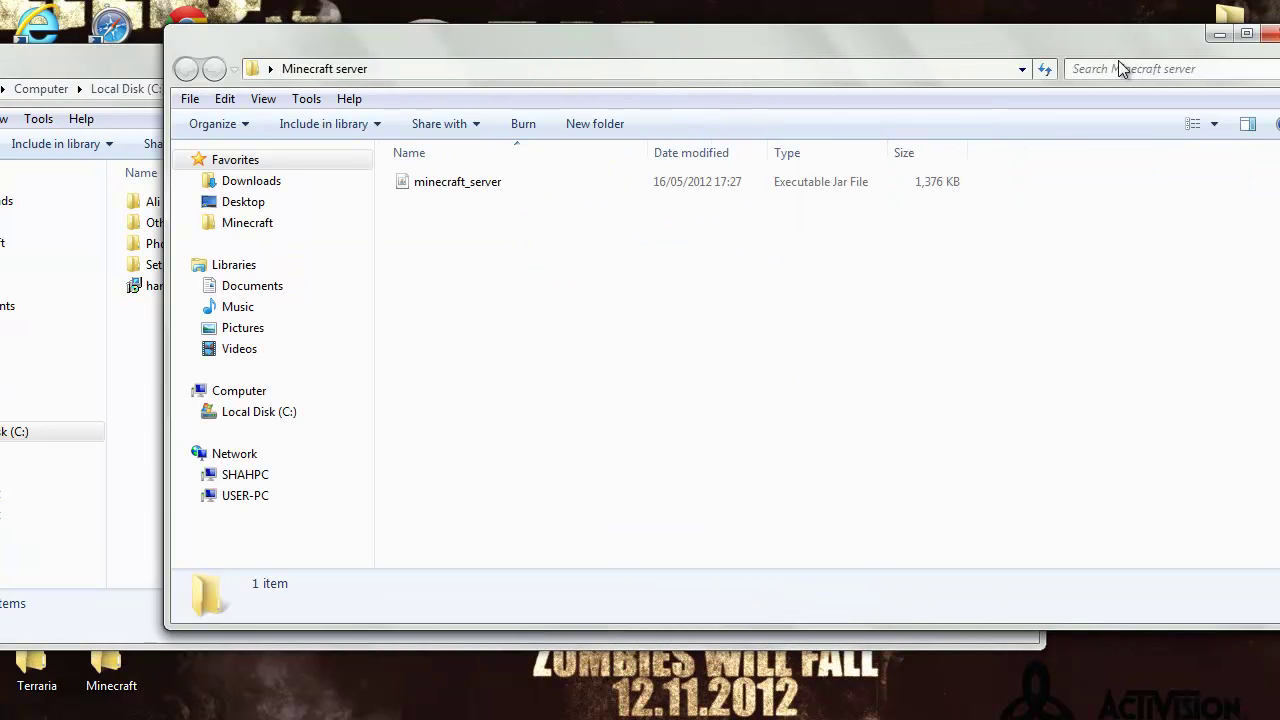
{"action": "left_click", "coordinate": [1222, 46]}
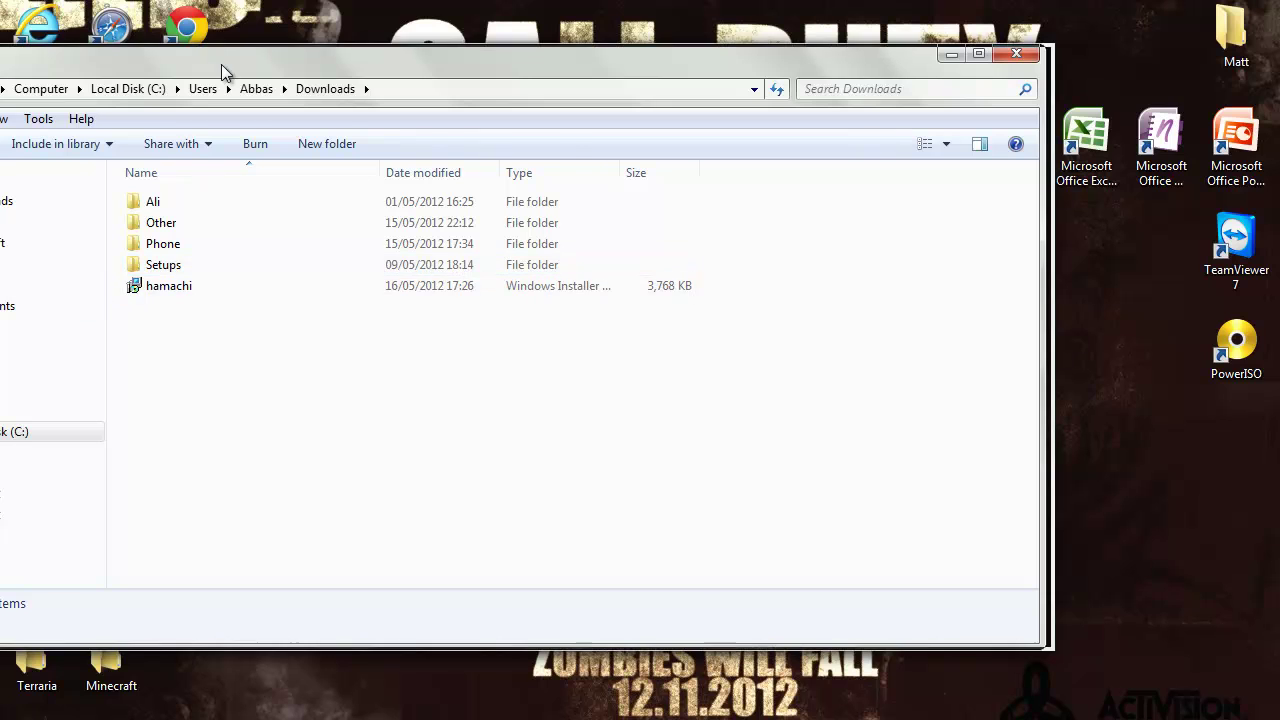
Run the hamachi installer with English, accepted terms and default options, then finish setup
{"action": "left_click_drag", "start_coordinate": [223, 69], "coordinate": [486, 37]}
{"action": "double_click", "coordinate": [430, 254]}
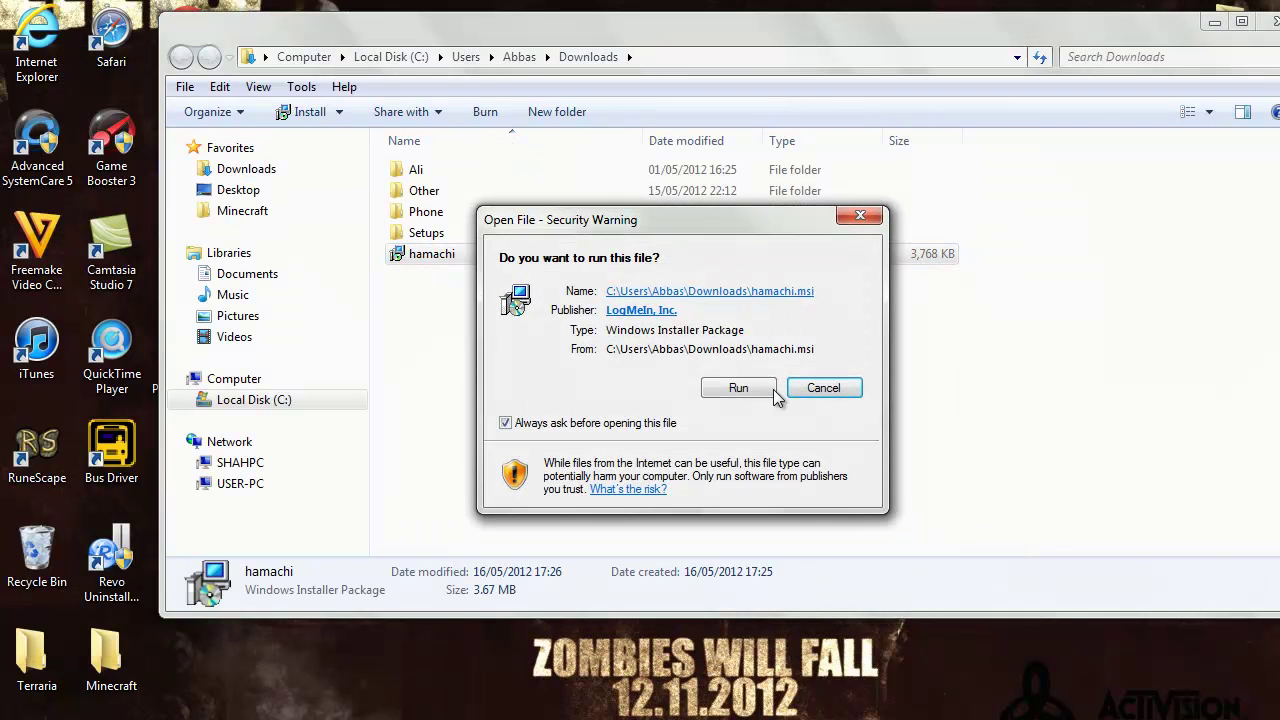
{"action": "left_click", "coordinate": [740, 388]}
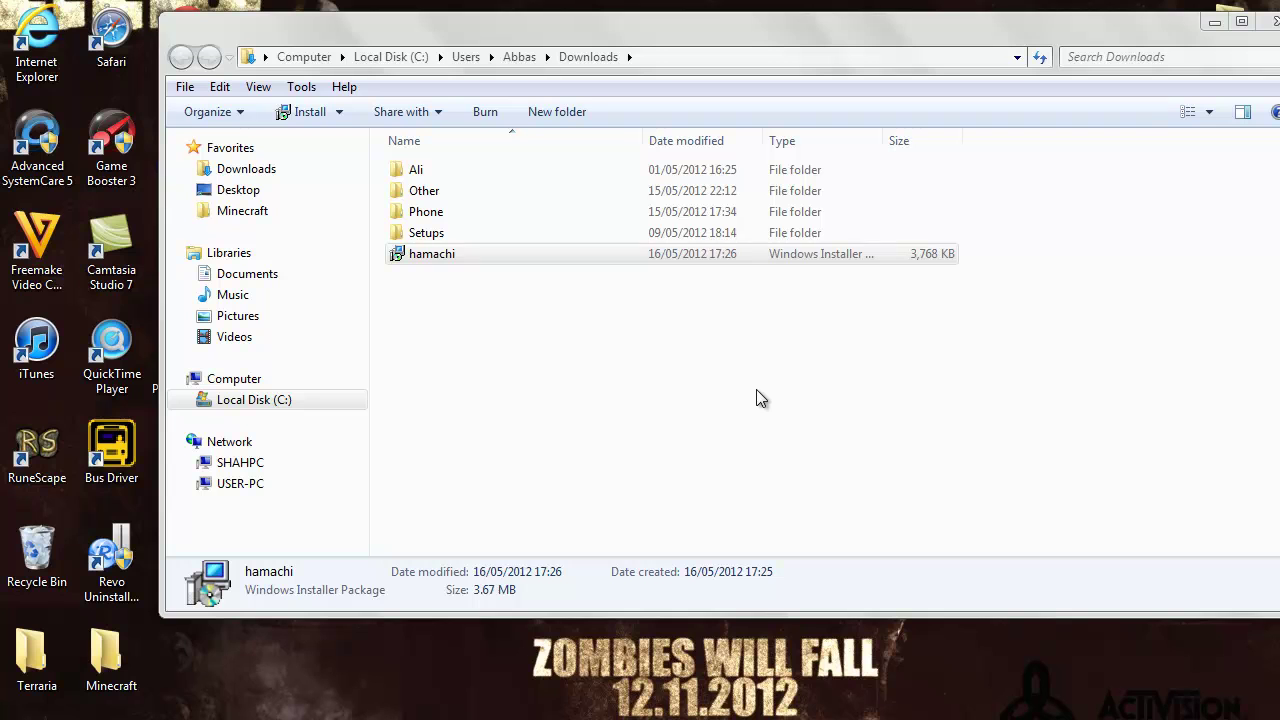
{"action": "left_click", "coordinate": [749, 526]}
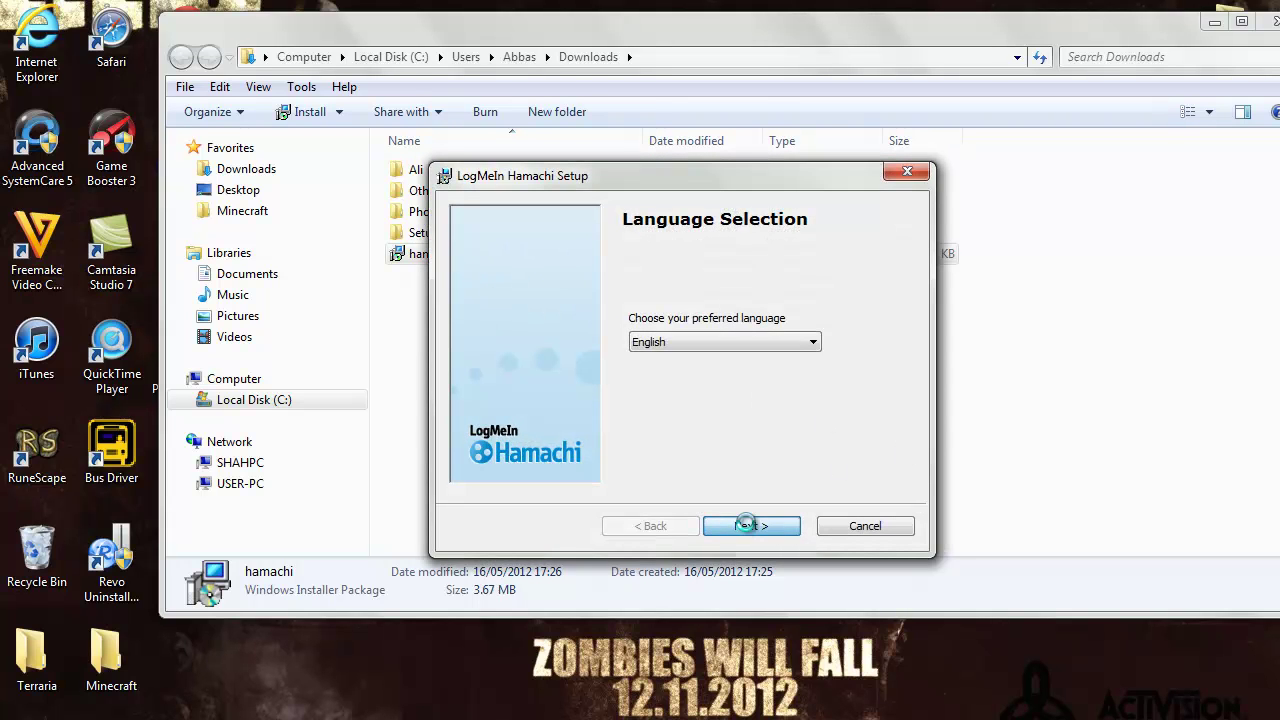
{"action": "left_click", "coordinate": [747, 525]}
{"action": "left_click", "coordinate": [747, 525]}
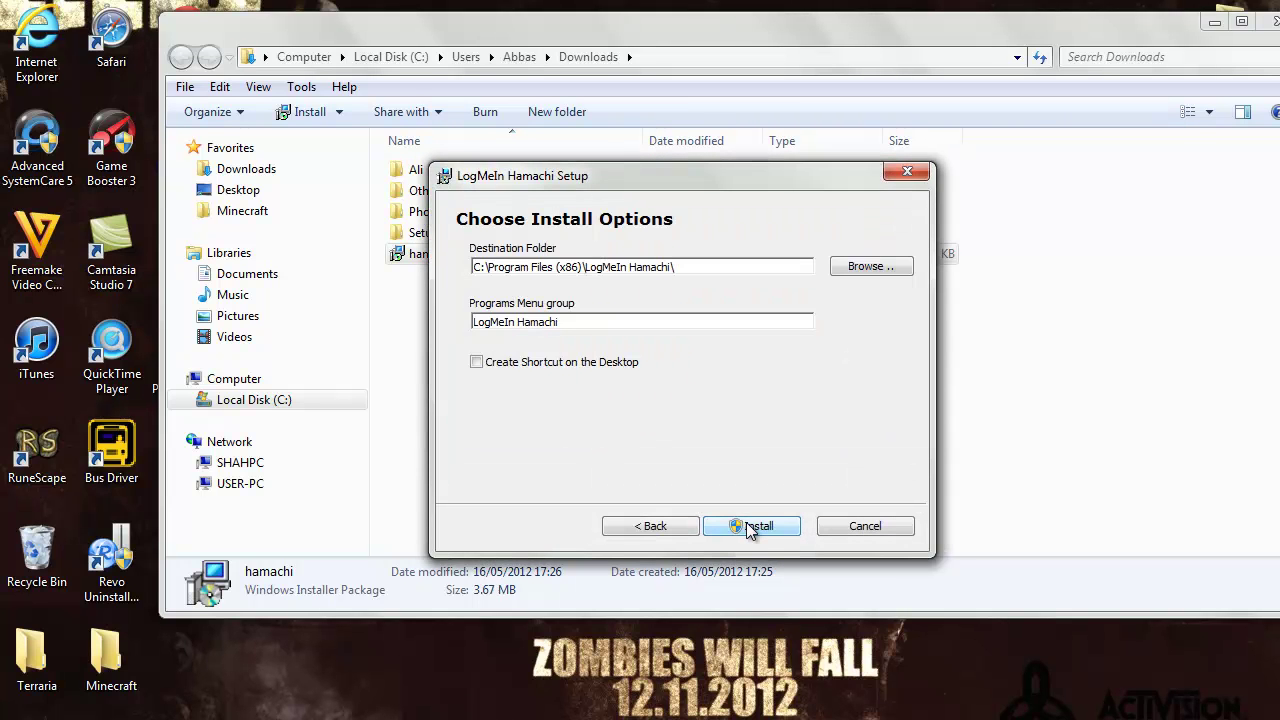
{"action": "left_click", "coordinate": [747, 525]}
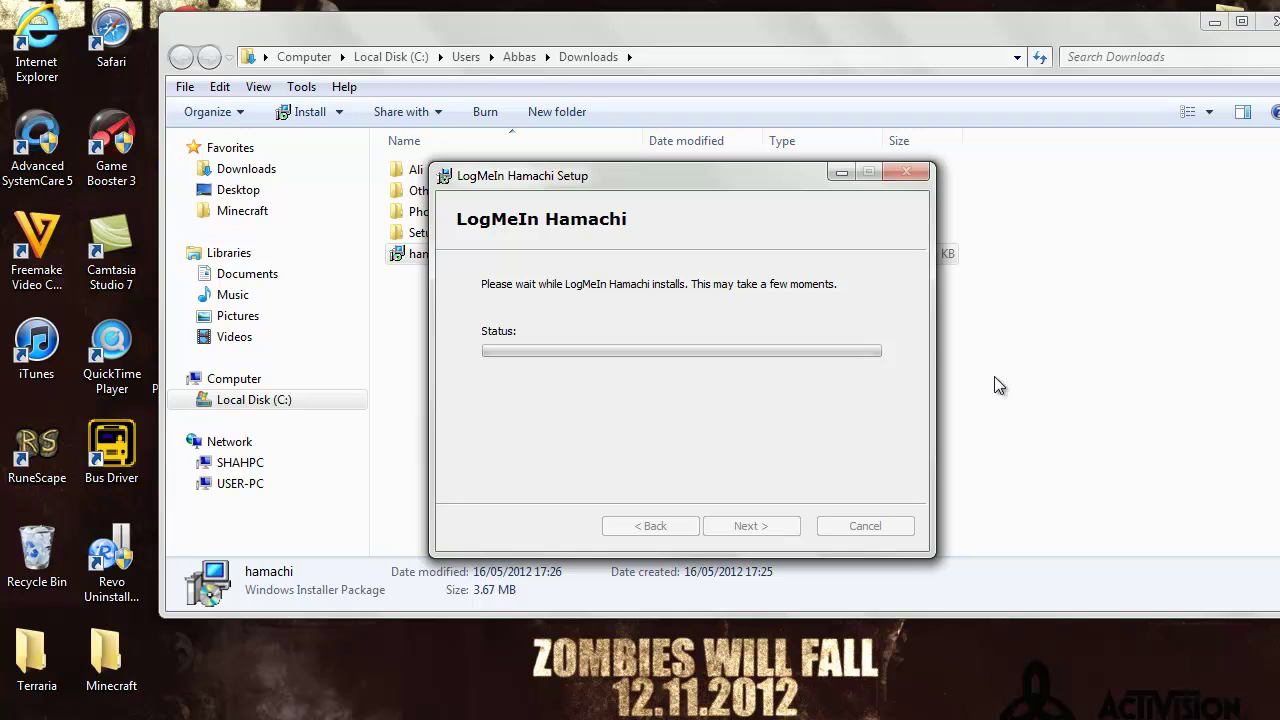
{"action": "left_click", "coordinate": [841, 173]}
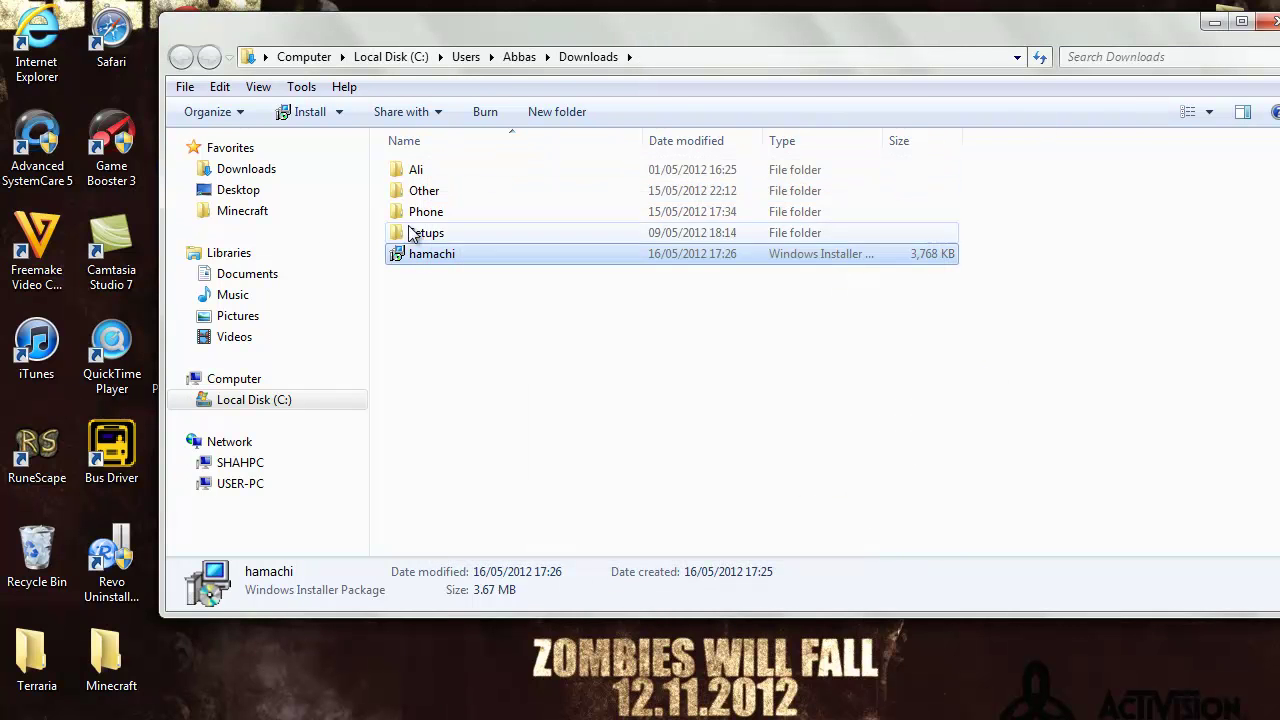
Browse to Desktop > Minecraft > Other and launch MineCraft Fix, allowing the unverified app
{"action": "left_click", "coordinate": [268, 193]}
{"action": "left_click", "coordinate": [290, 211]}
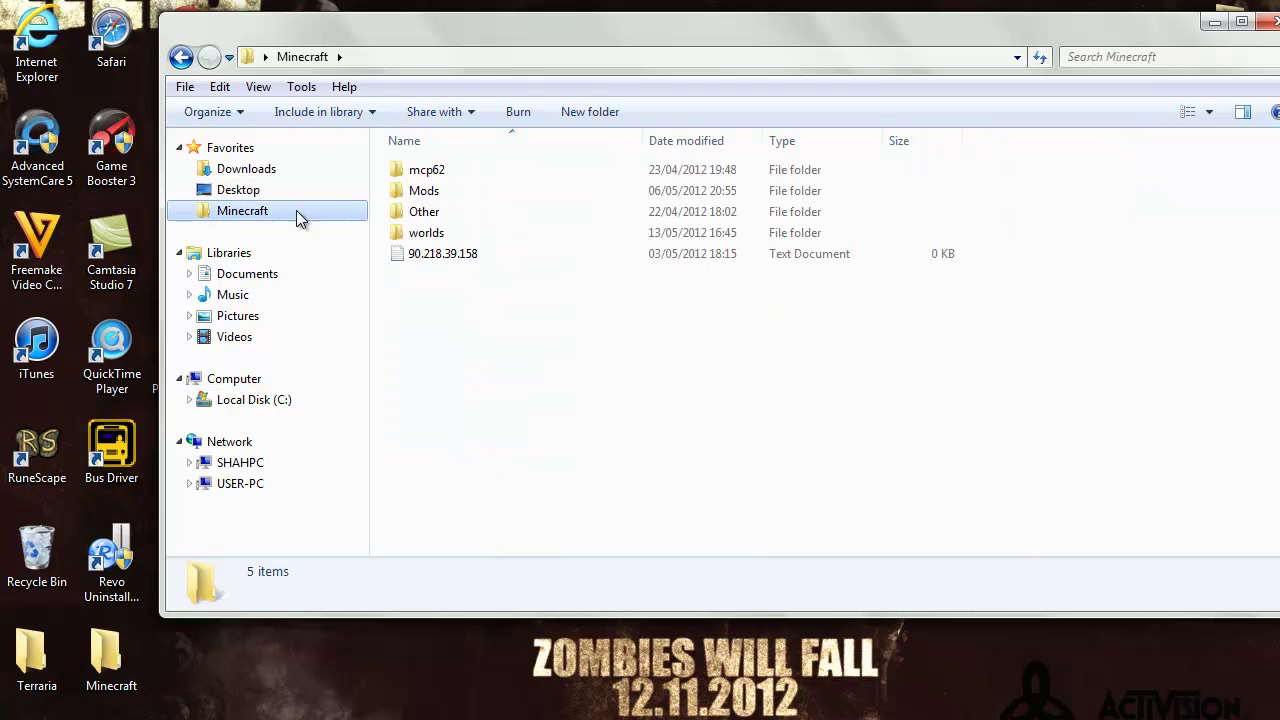
{"action": "left_click", "coordinate": [420, 214]}
{"action": "double_click", "coordinate": [422, 218]}
{"action": "left_click", "coordinate": [426, 240]}
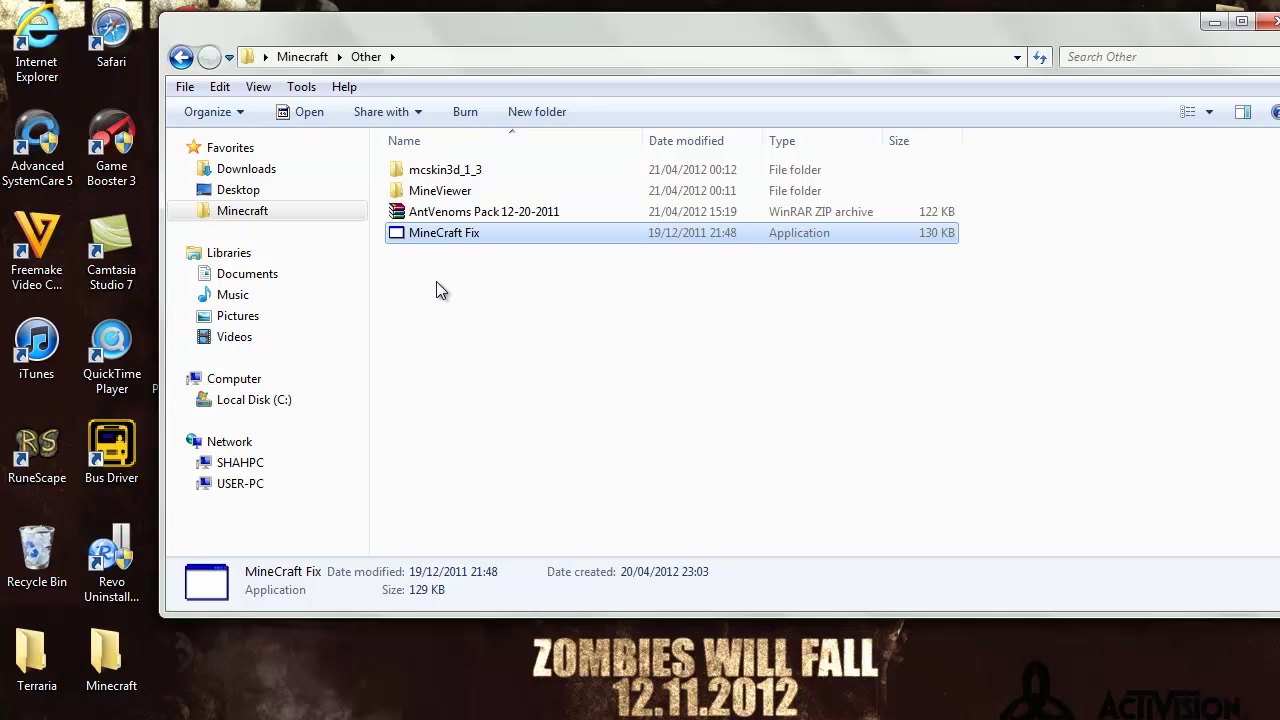
{"action": "double_click", "coordinate": [423, 239]}
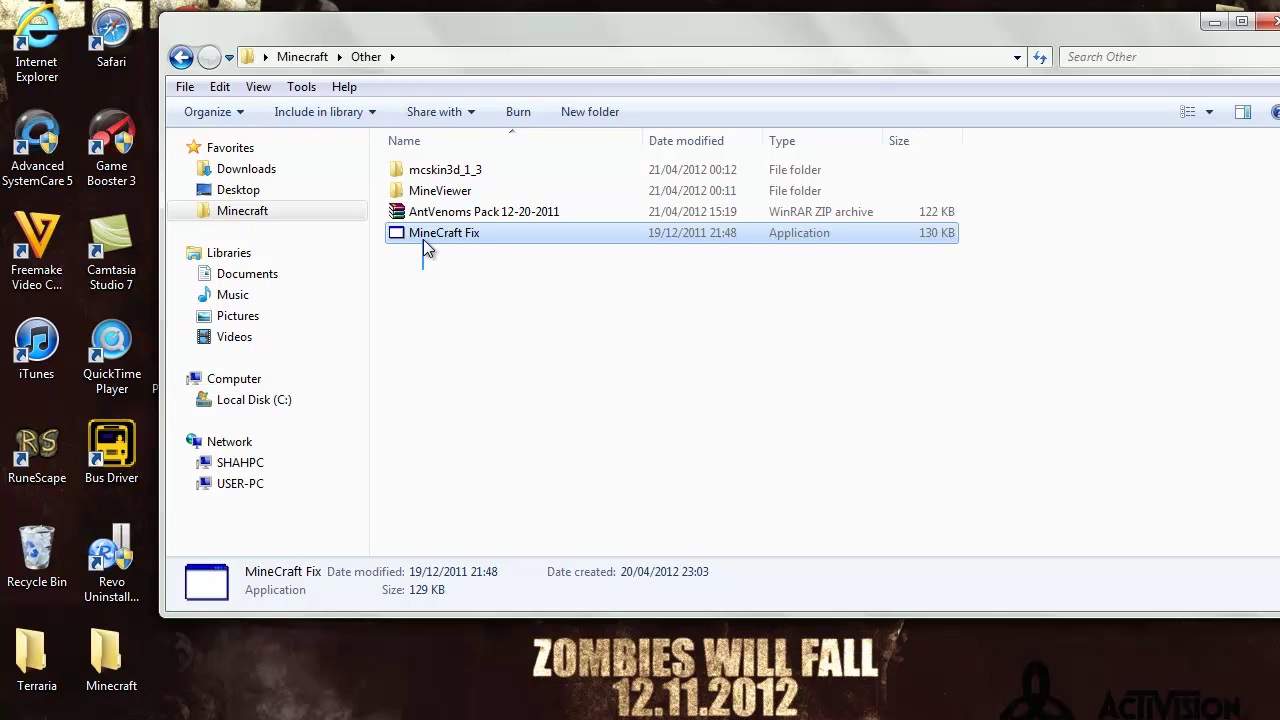
{"action": "double_click", "coordinate": [424, 242]}
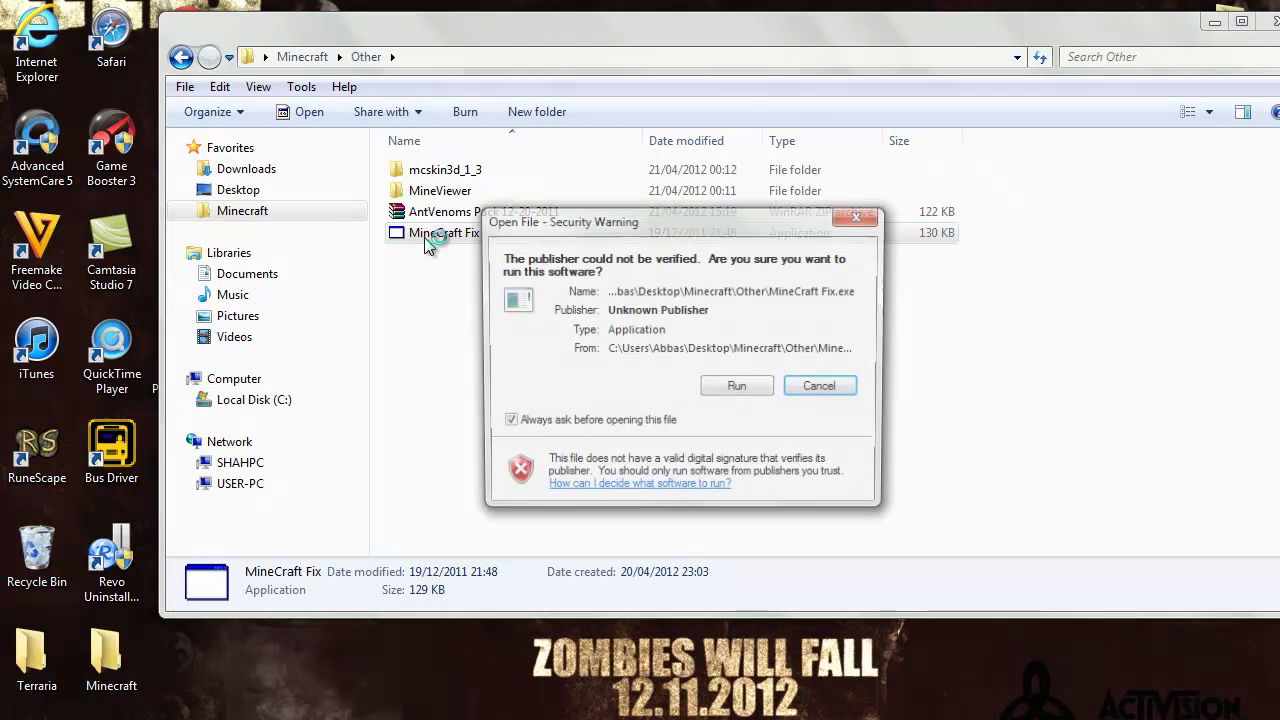
{"action": "left_click", "coordinate": [740, 397]}
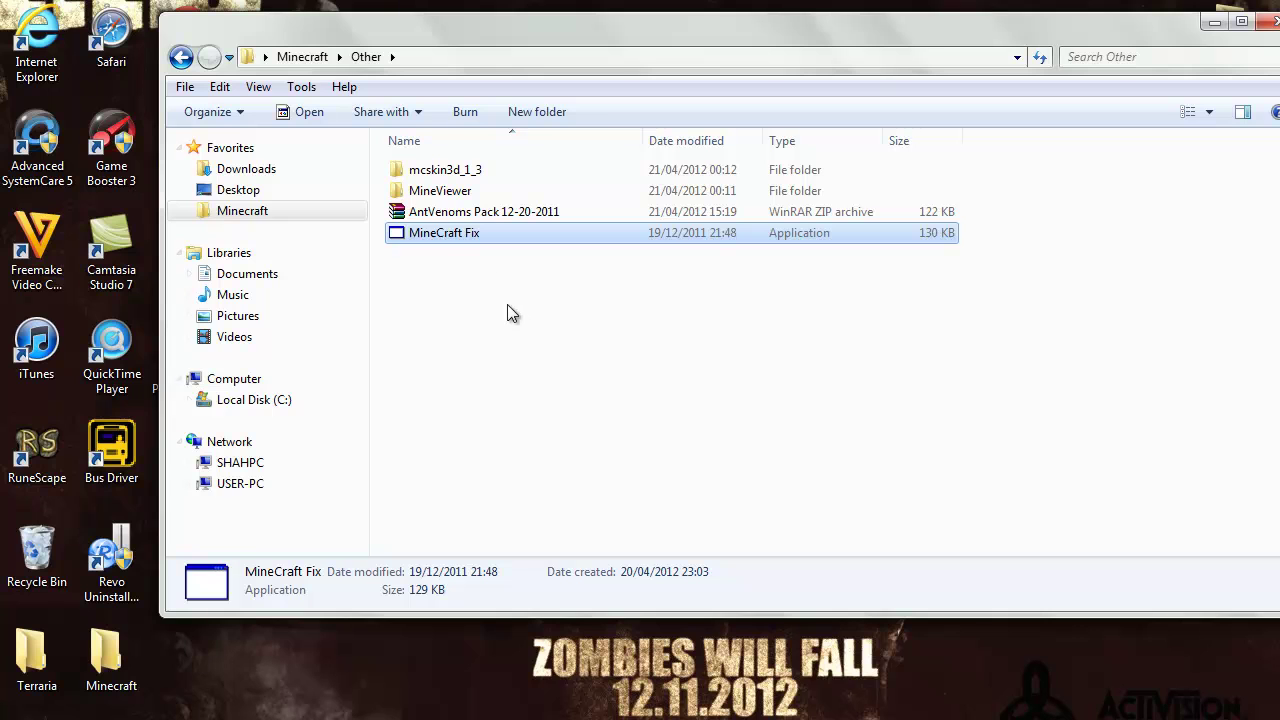
{"action": "left_click", "coordinate": [469, 238]}
{"action": "double_click", "coordinate": [476, 229]}
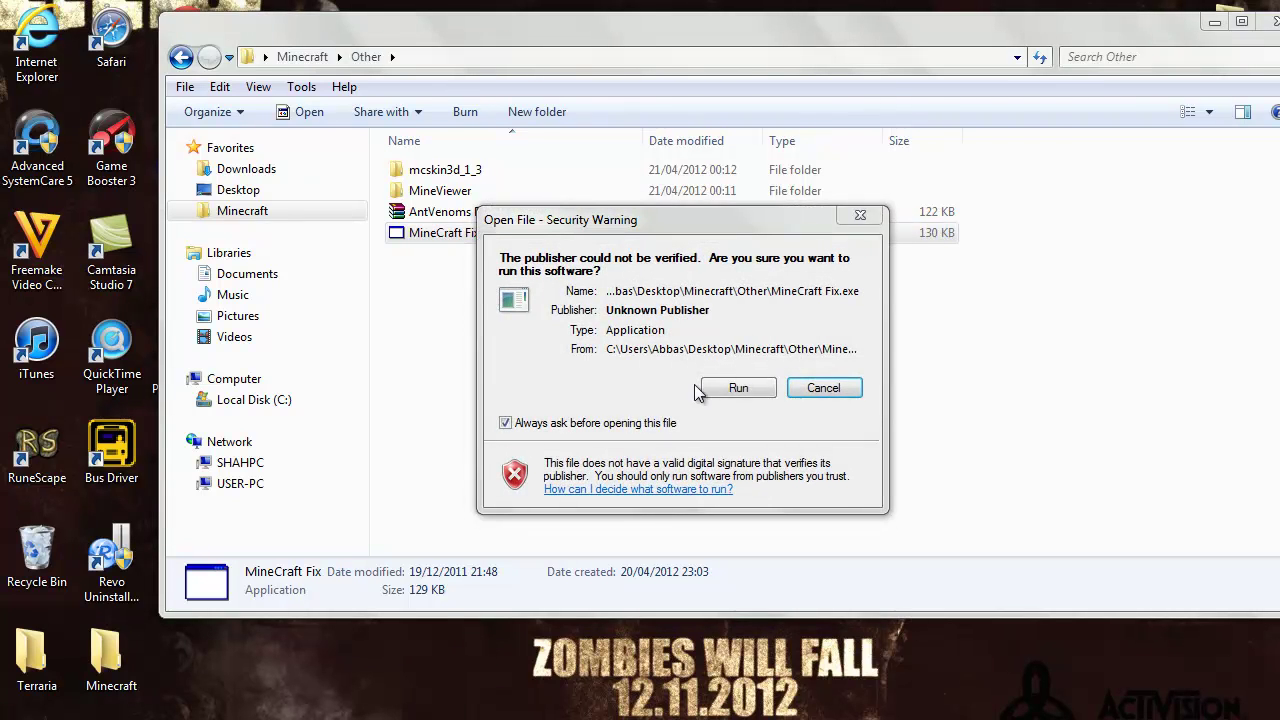
Let Minecraft Fix run past the security warnings and pick 64 Bit as the Windows version
{"action": "left_click", "coordinate": [716, 390]}
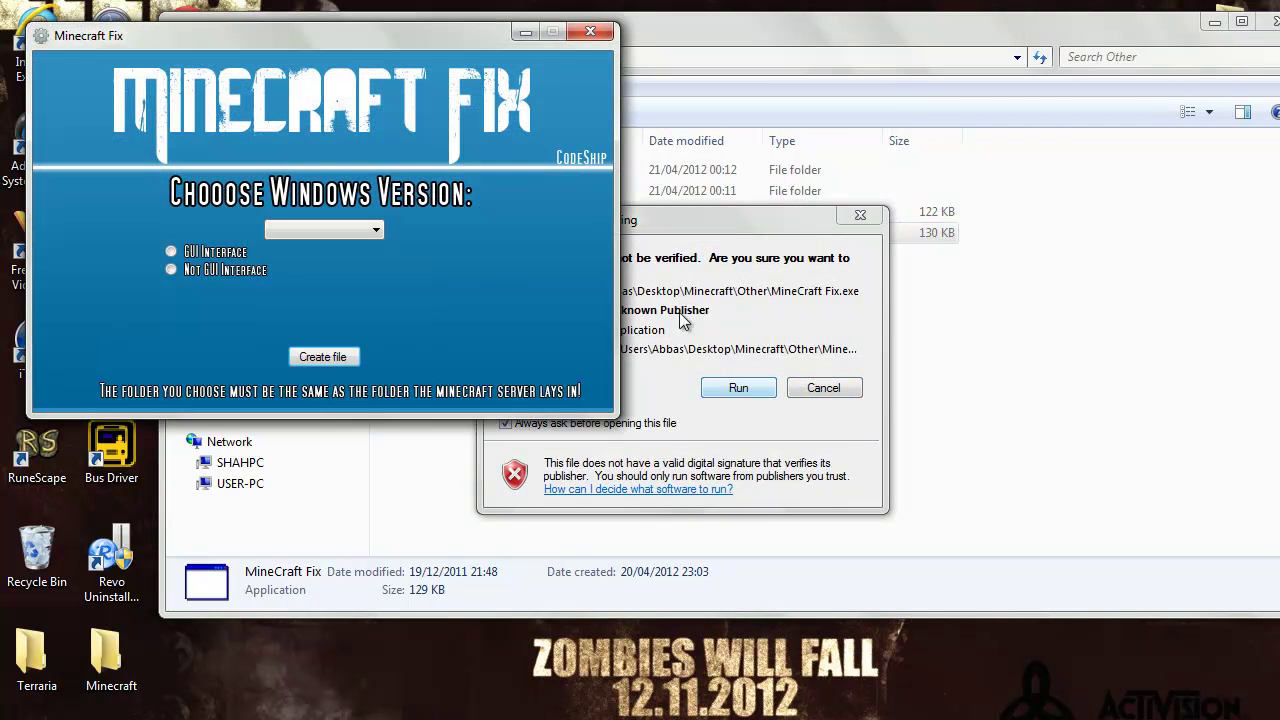
{"action": "left_click", "coordinate": [785, 390]}
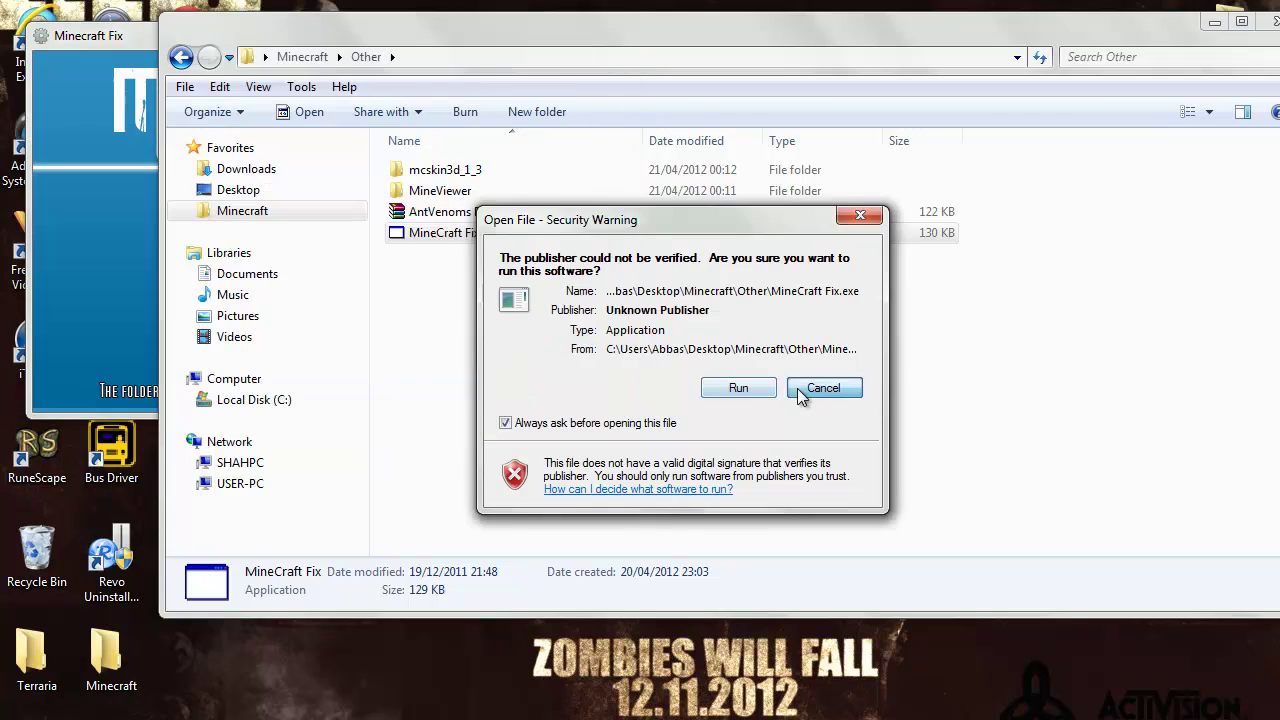
{"action": "left_click", "coordinate": [900, 388]}
{"action": "left_click", "coordinate": [70, 40]}
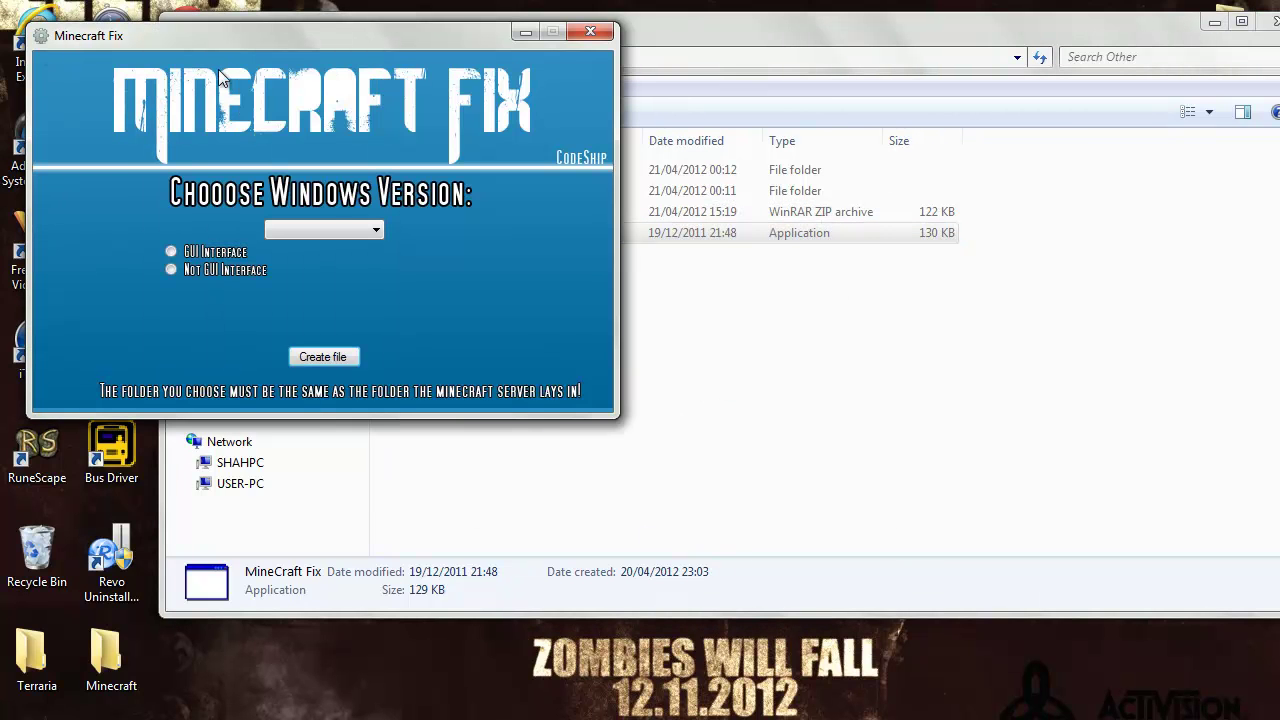
{"action": "left_click", "coordinate": [336, 231]}
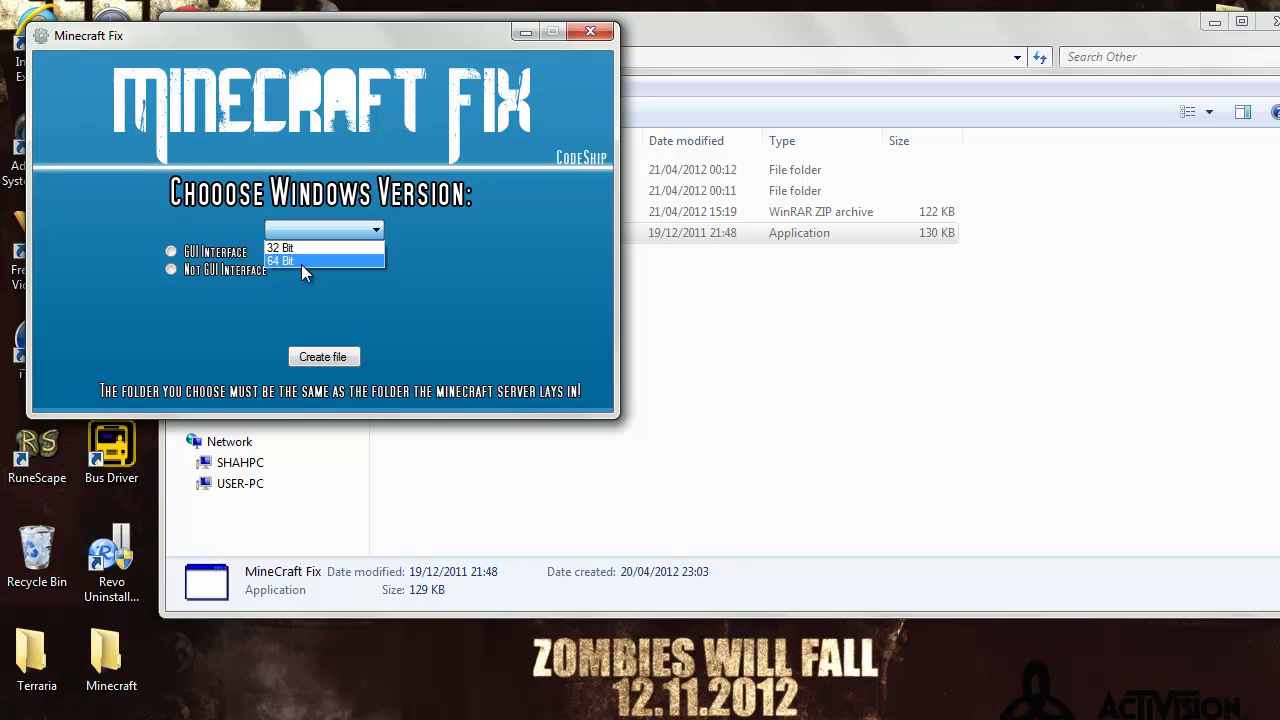
{"action": "left_click", "coordinate": [301, 262]}
Confirm in the computer's system properties that Windows is 64-bit, then reselect 64 Bit
{"action": "key", "text": "super"}
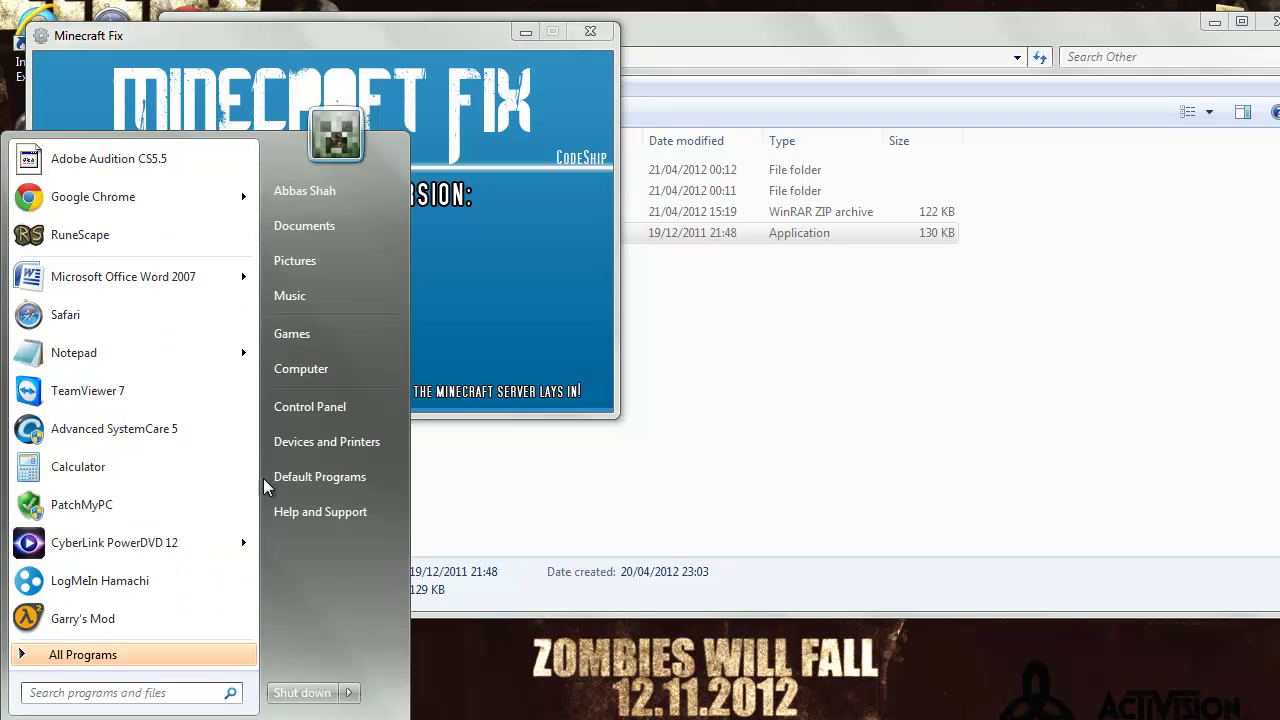
{"action": "right_click", "coordinate": [322, 372]}
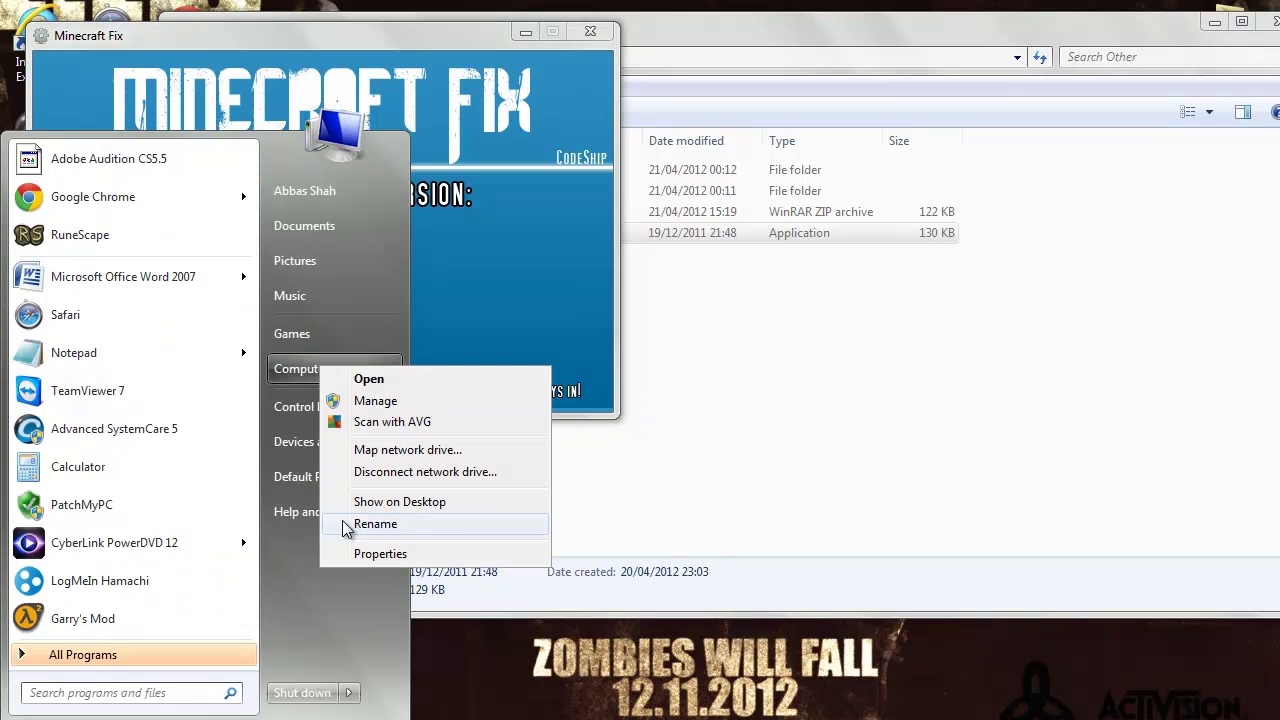
{"action": "left_click", "coordinate": [378, 552]}
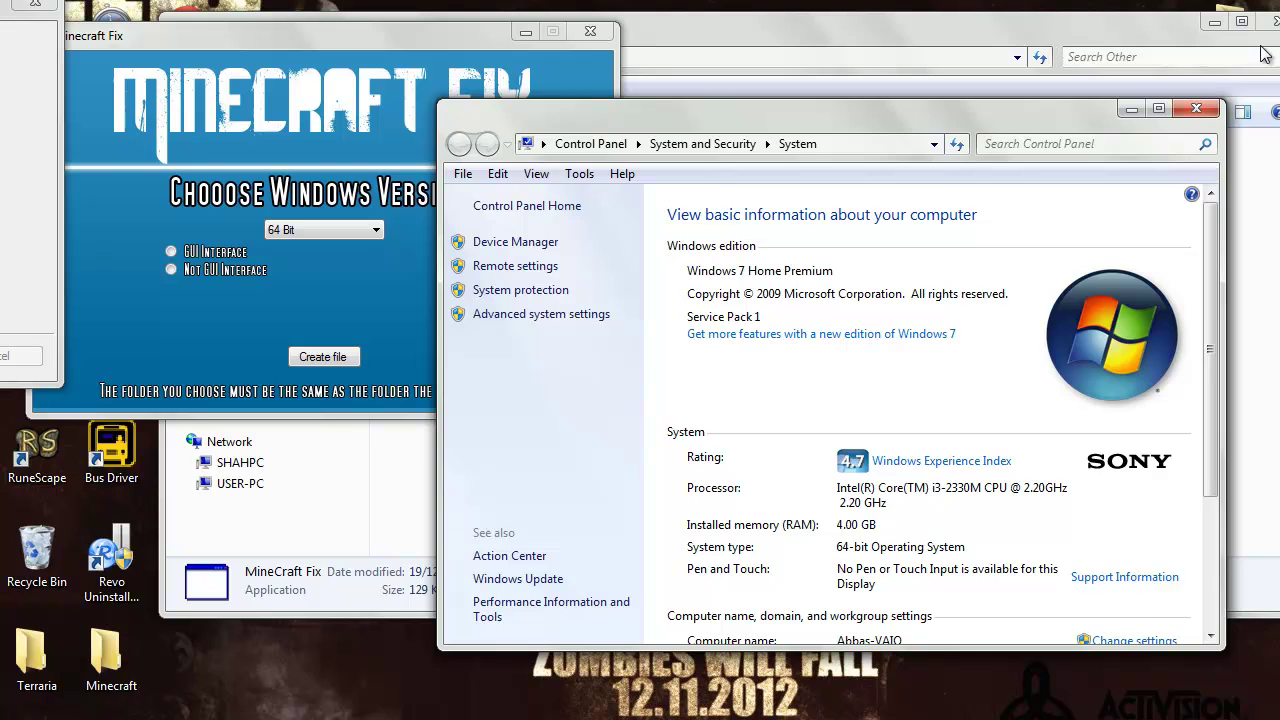
{"action": "left_click", "coordinate": [1196, 108]}
{"action": "left_click", "coordinate": [320, 230]}
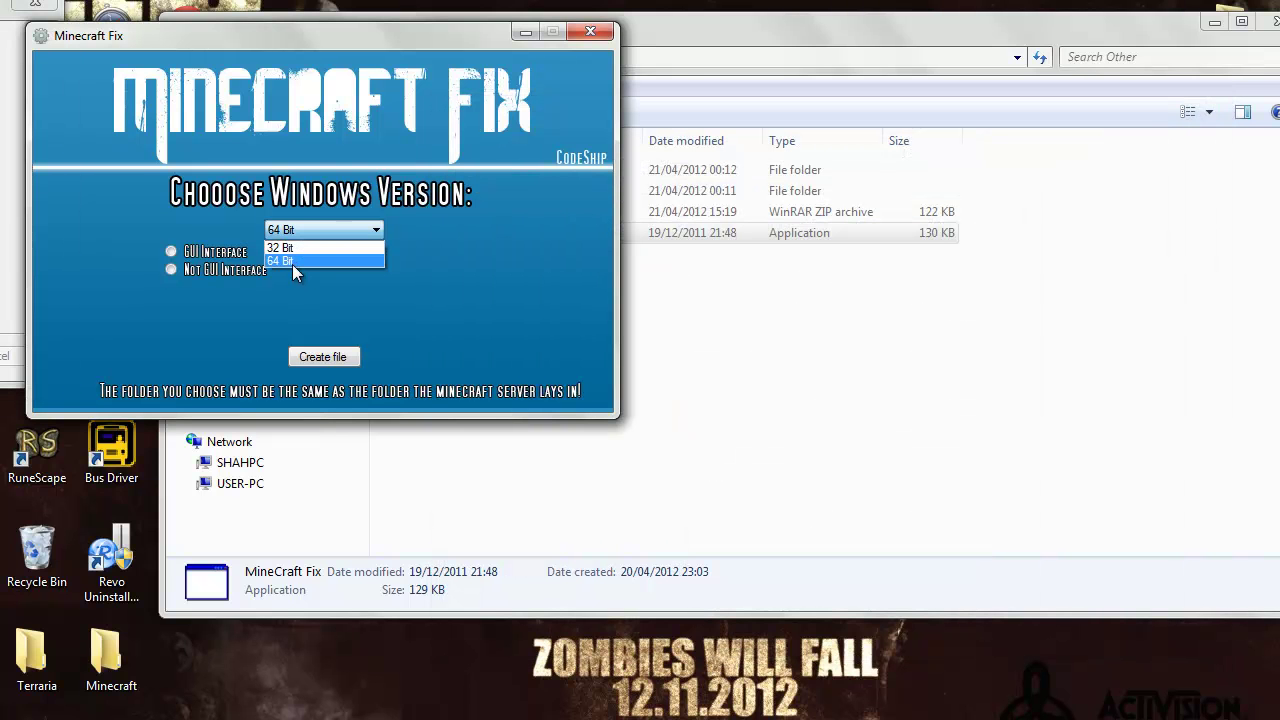
{"action": "left_click", "coordinate": [293, 263]}
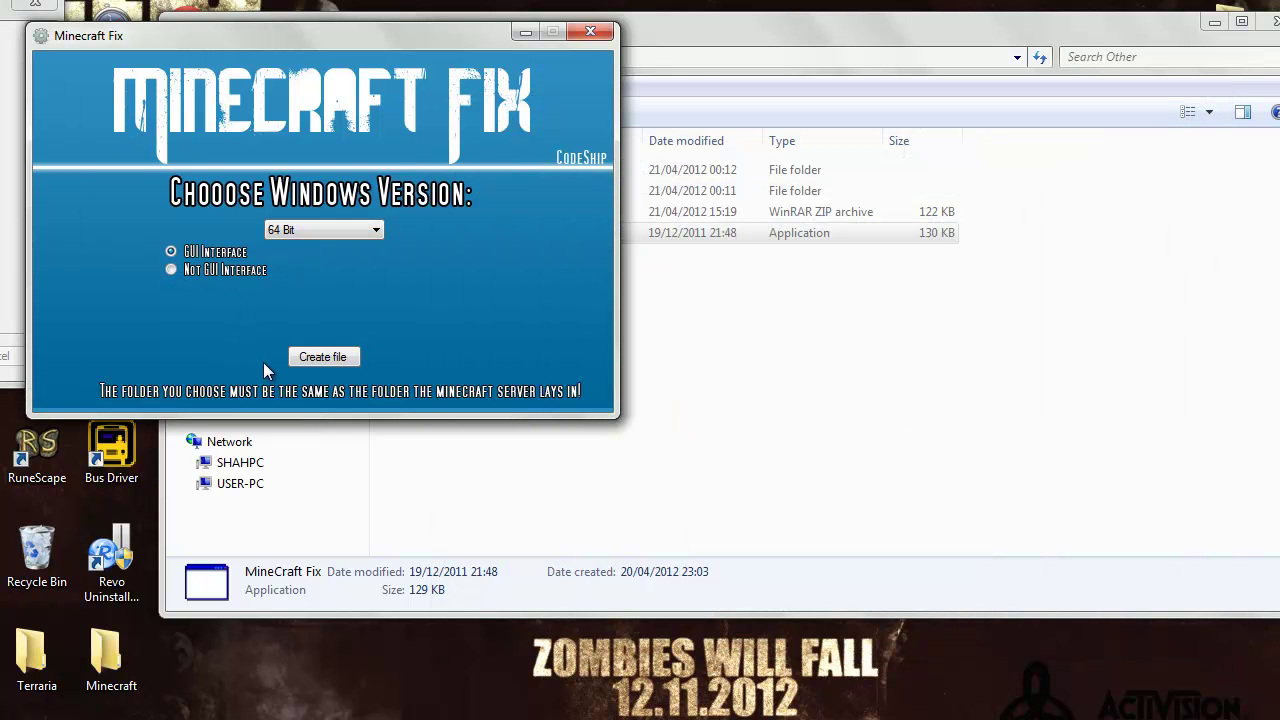
Create the fix and save it as batch file RAM in Desktop\Minecraft server
{"action": "left_click", "coordinate": [322, 360]}
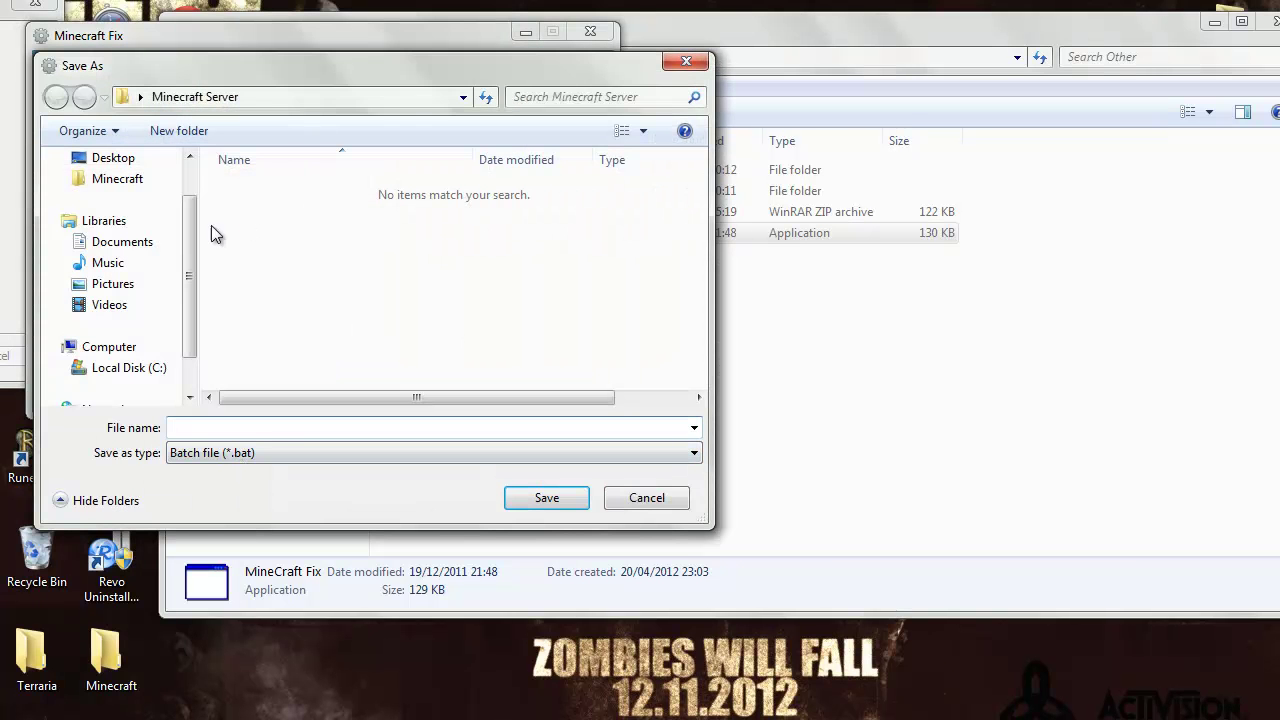
{"action": "scroll", "coordinate": [185, 260], "scroll_direction": "up", "scroll_amount": 2}
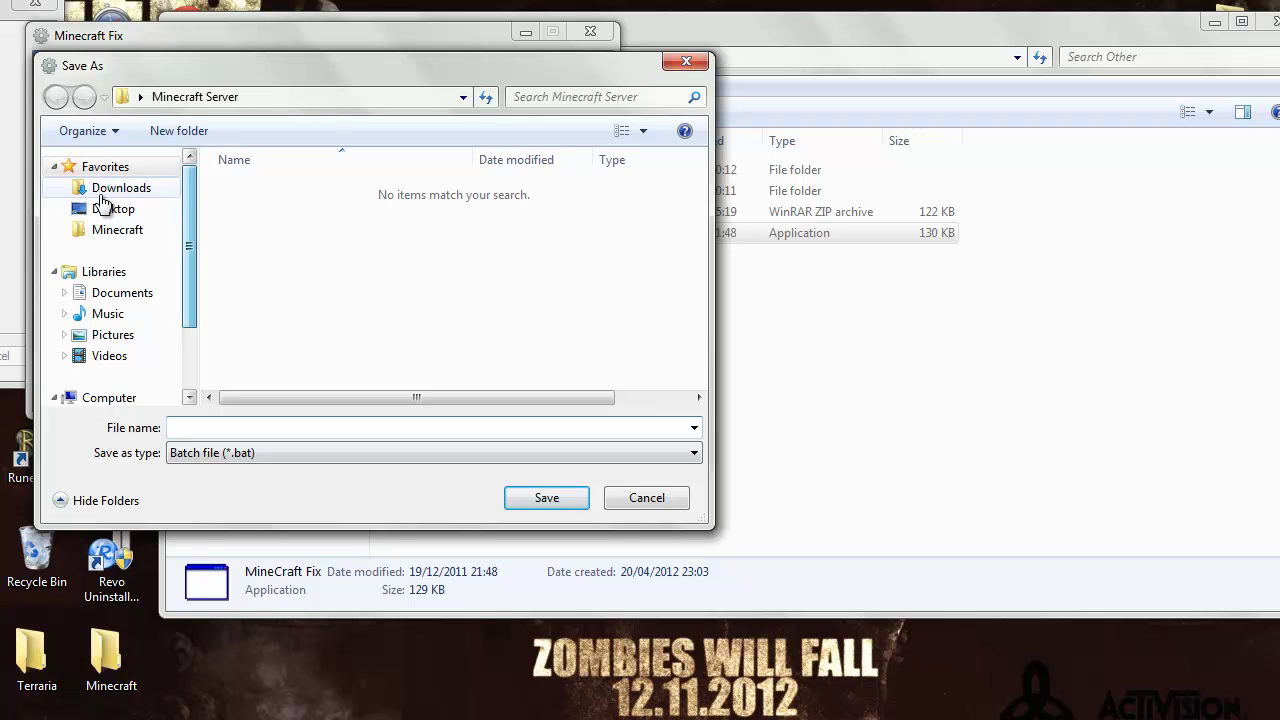
{"action": "left_click", "coordinate": [118, 212]}
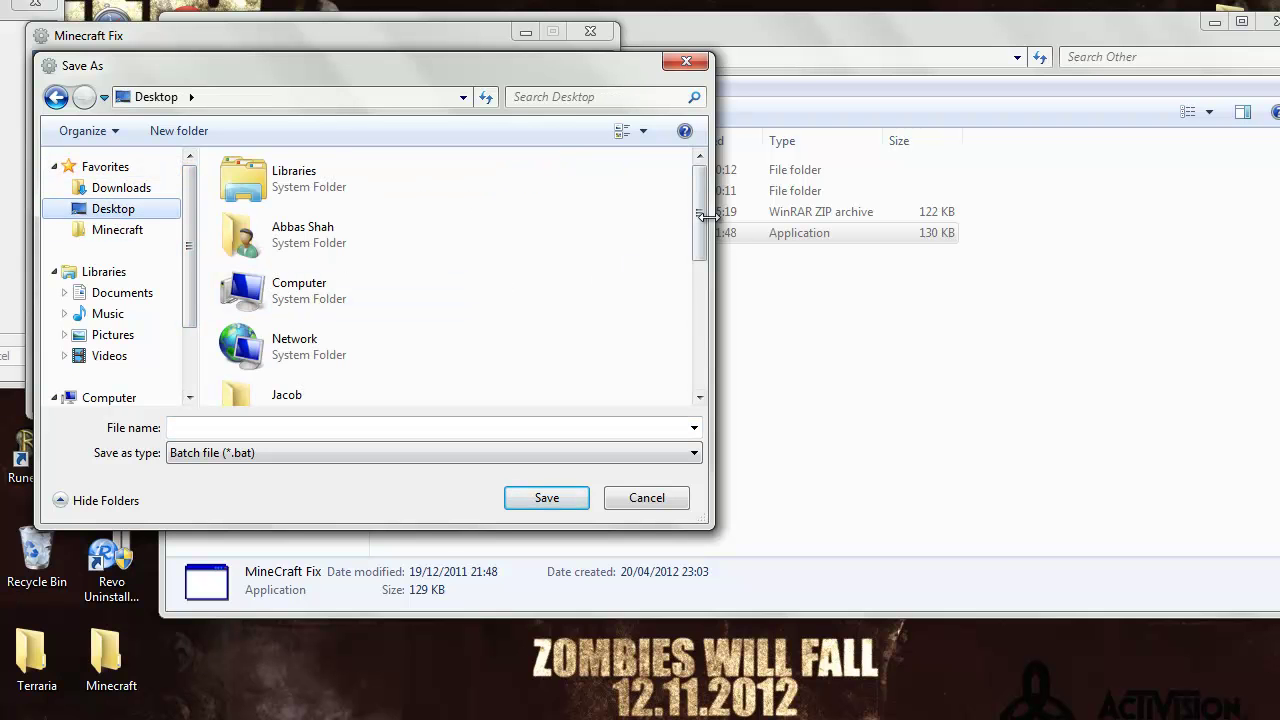
{"action": "left_click_drag", "start_coordinate": [698, 172], "coordinate": [697, 320]}
{"action": "double_click", "coordinate": [314, 309]}
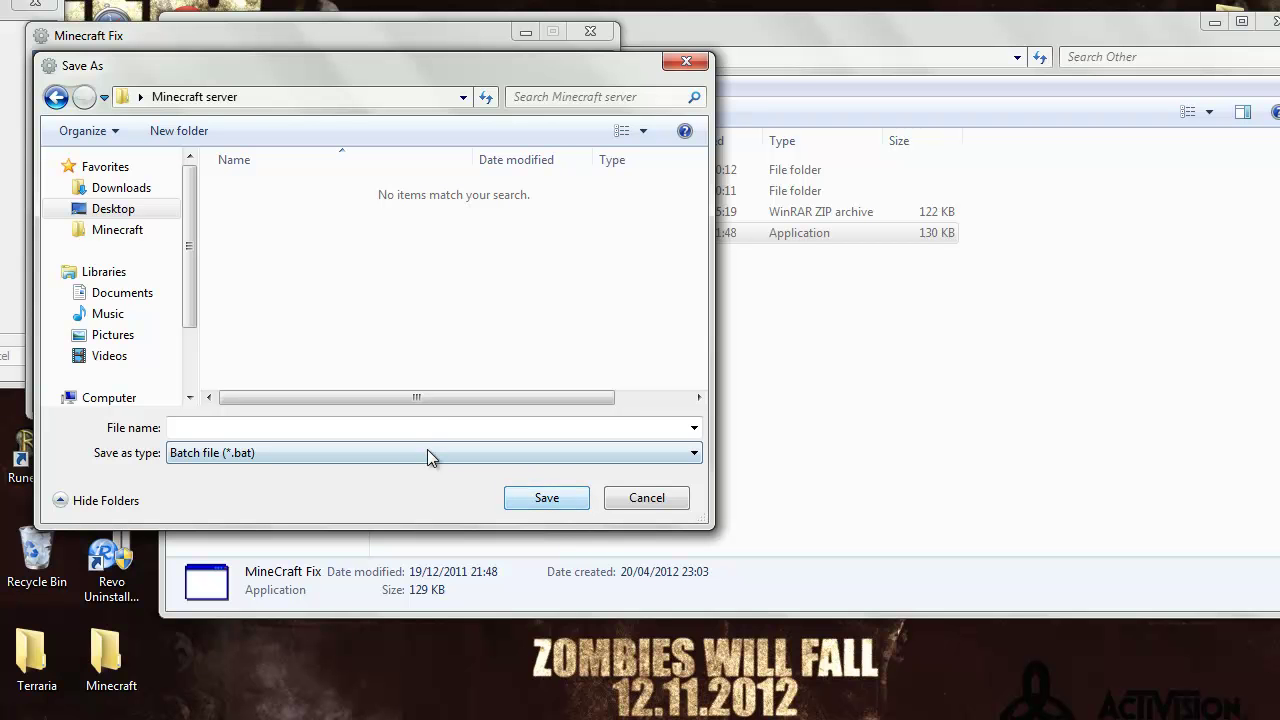
{"action": "left_click", "coordinate": [427, 430]}
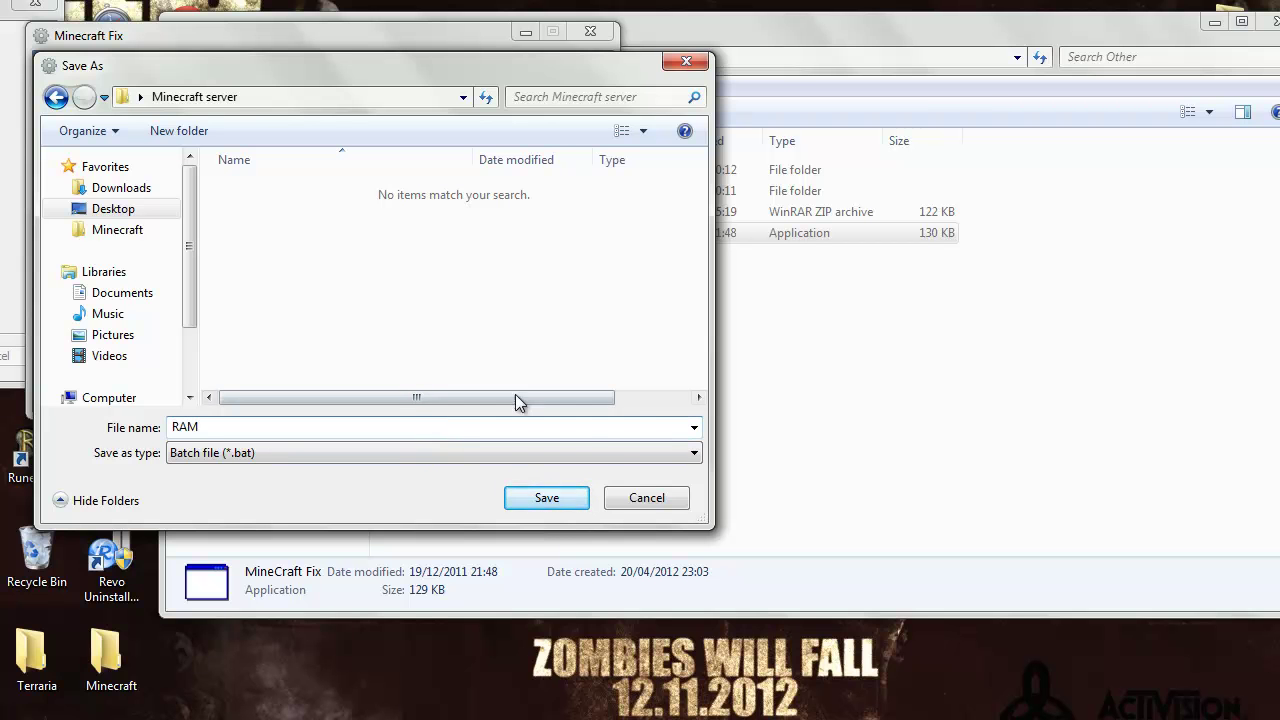
{"action": "left_click", "coordinate": [559, 505]}
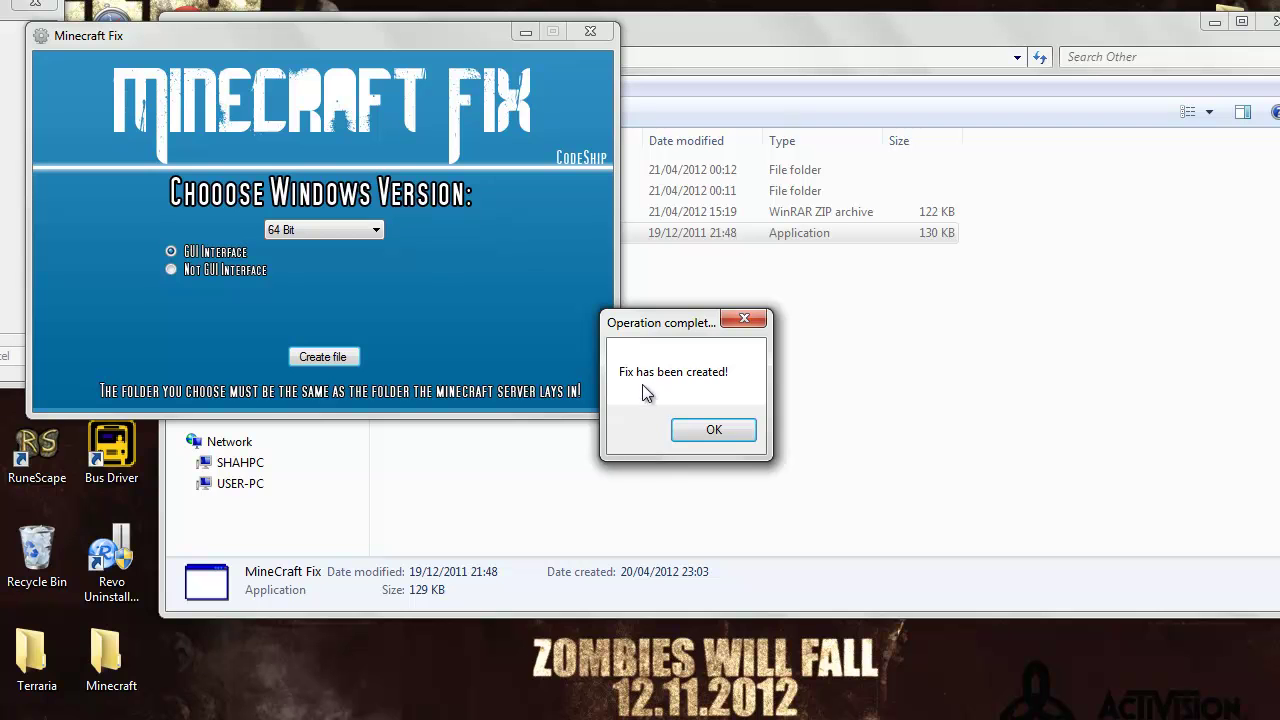
Dismiss the fix-created message, finish Hamachi setup, and close the Explorer window
{"action": "left_click", "coordinate": [714, 429]}
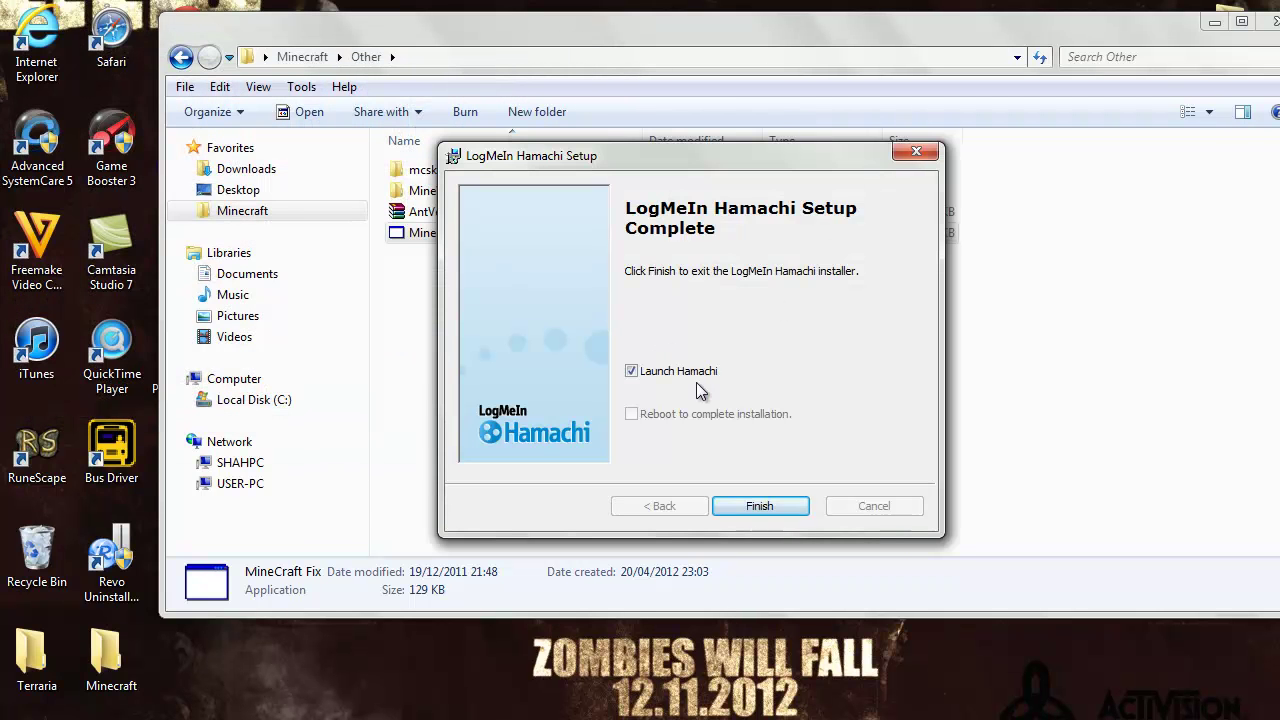
{"action": "left_click", "coordinate": [745, 502]}
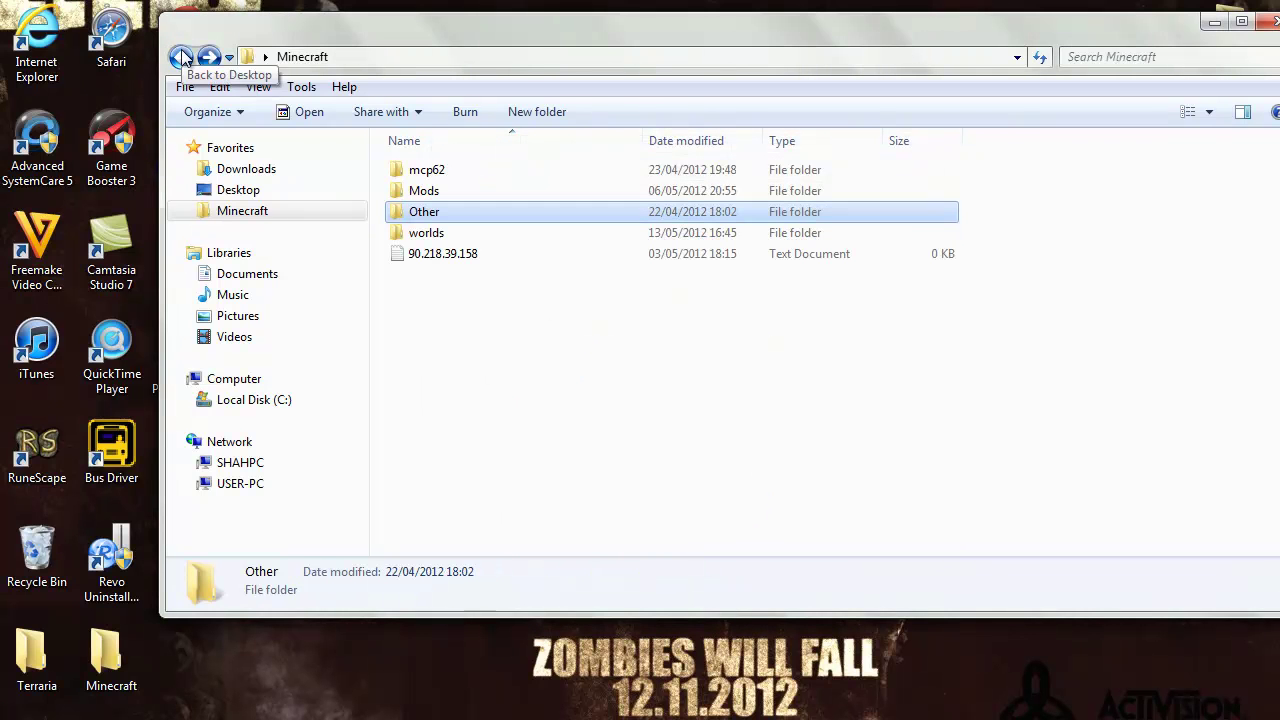
{"action": "left_click_drag", "start_coordinate": [160, 66], "coordinate": [420, 62]}
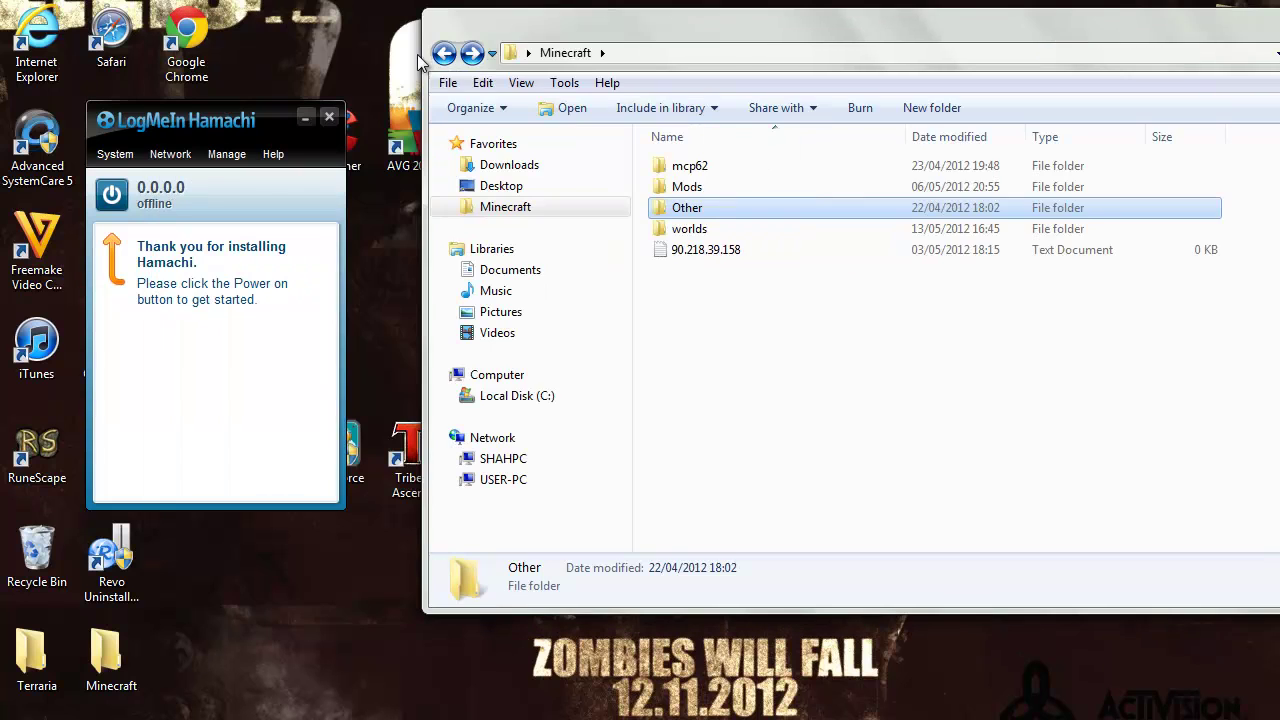
{"action": "left_click", "coordinate": [444, 53]}
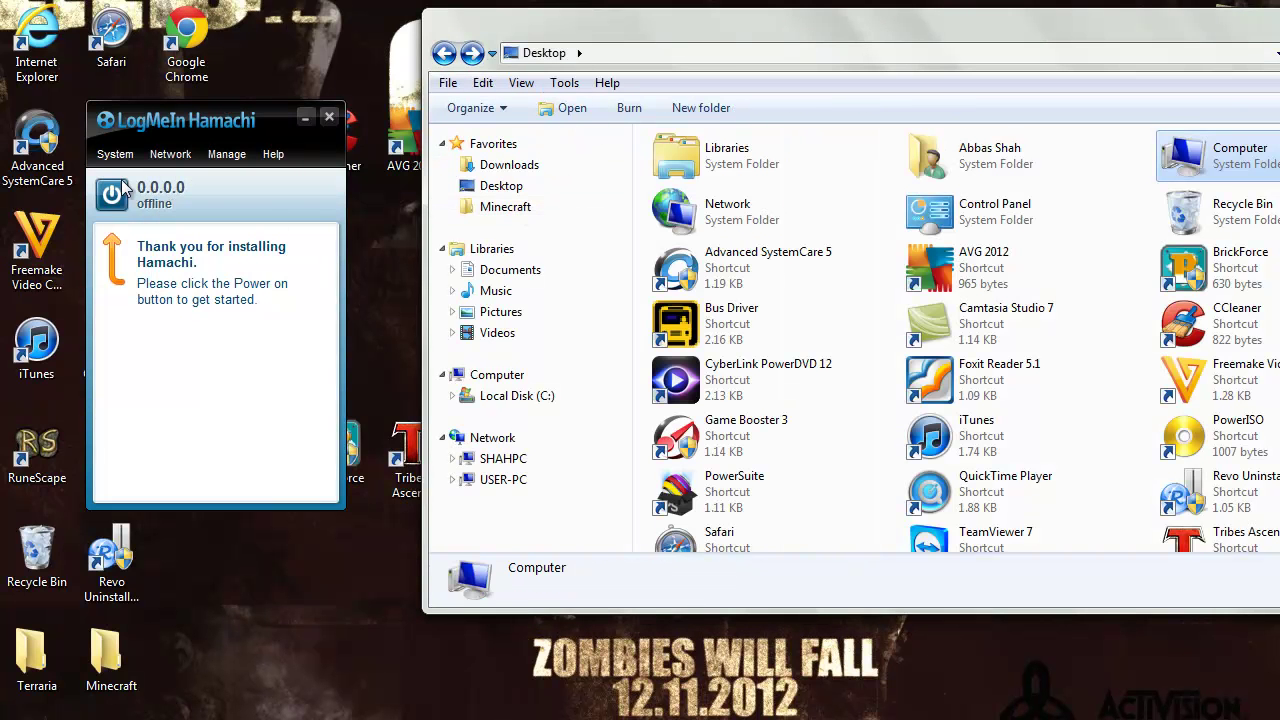
{"action": "left_click", "coordinate": [304, 118]}
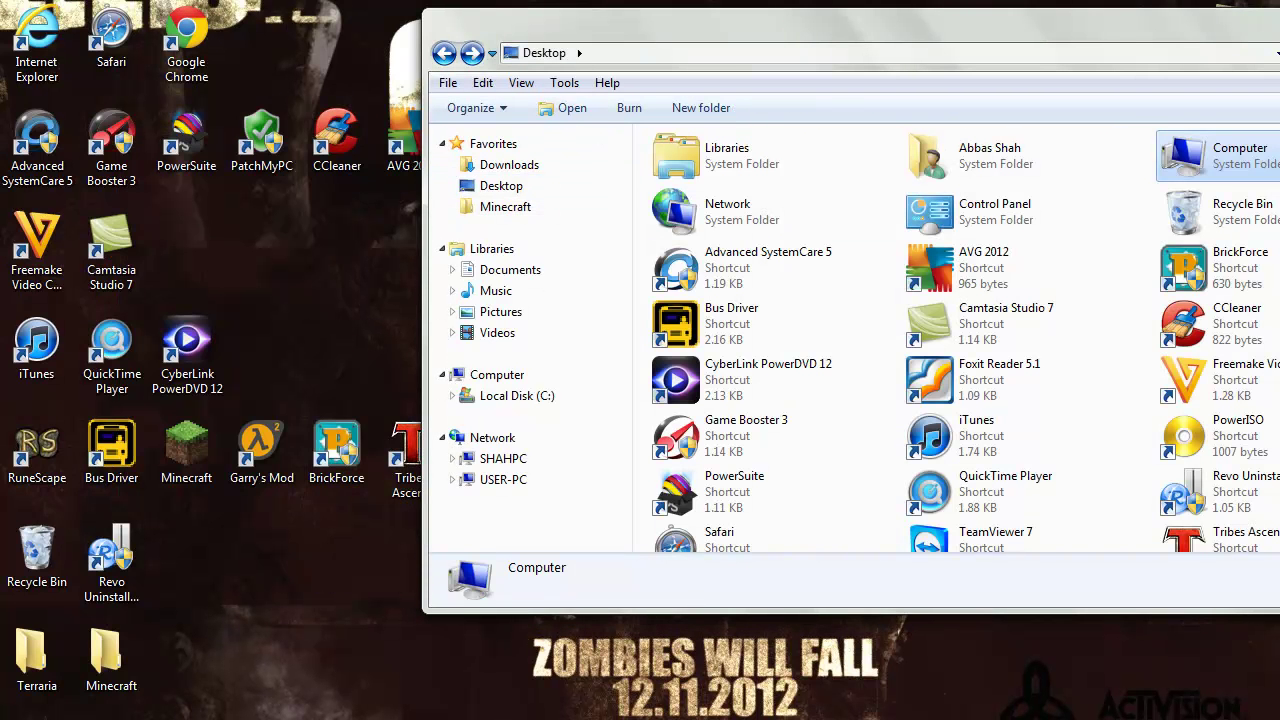
{"action": "left_click_drag", "start_coordinate": [760, 20], "coordinate": [417, 10]}
{"action": "left_click", "coordinate": [1245, 10]}
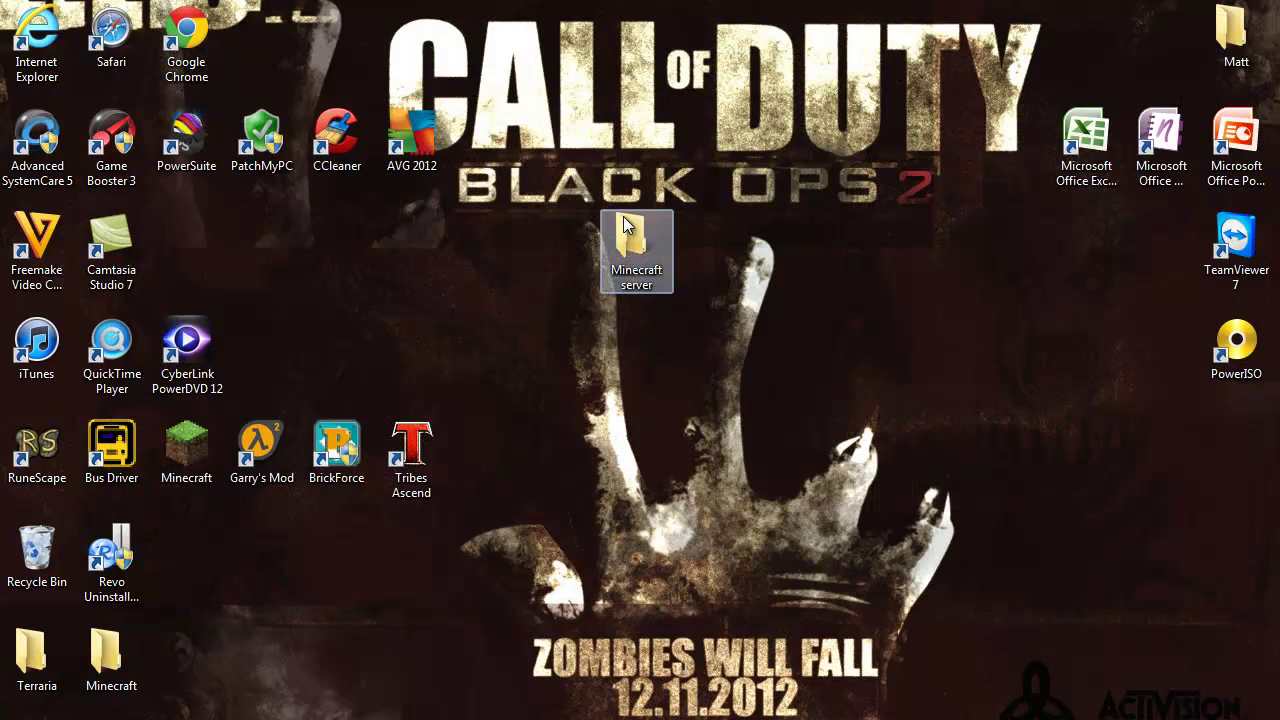
Open the desktop's Minecraft server folder and check the new RAM batch file
{"action": "double_click", "coordinate": [623, 216]}
{"action": "left_click", "coordinate": [441, 204]}
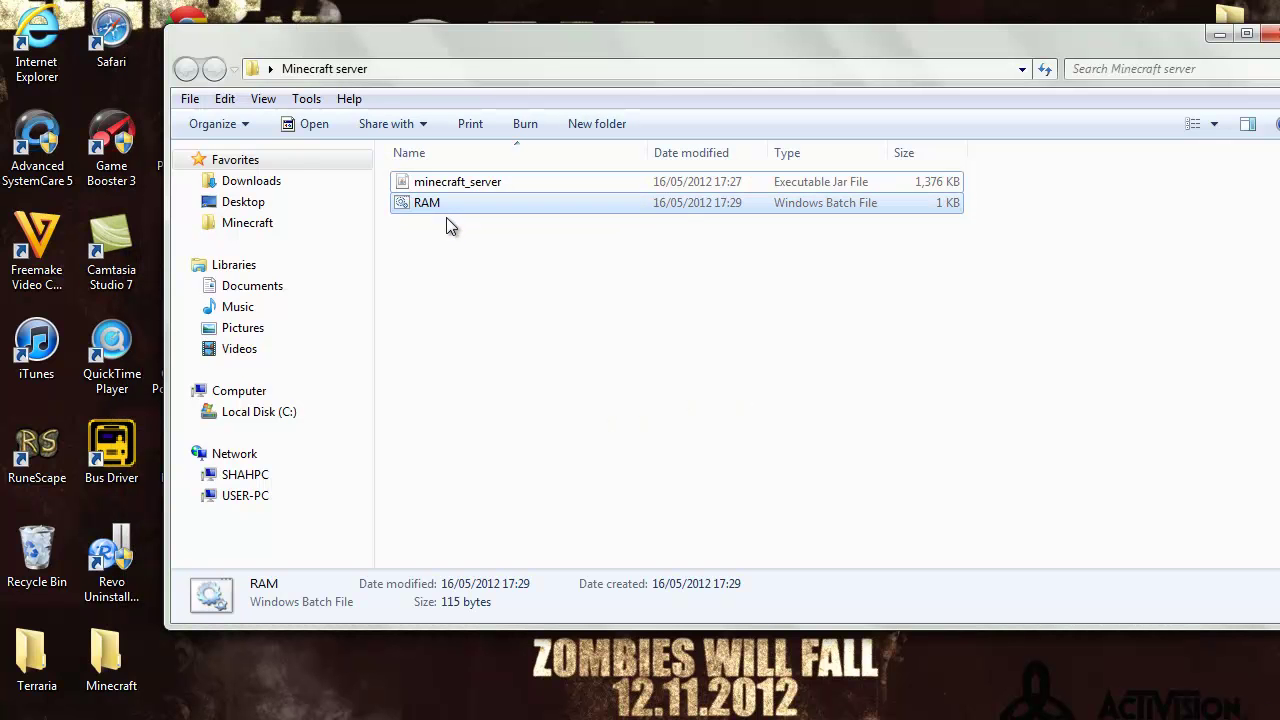
{"action": "left_click", "coordinate": [446, 218]}
{"action": "left_click", "coordinate": [446, 202]}
{"action": "left_click", "coordinate": [446, 228]}
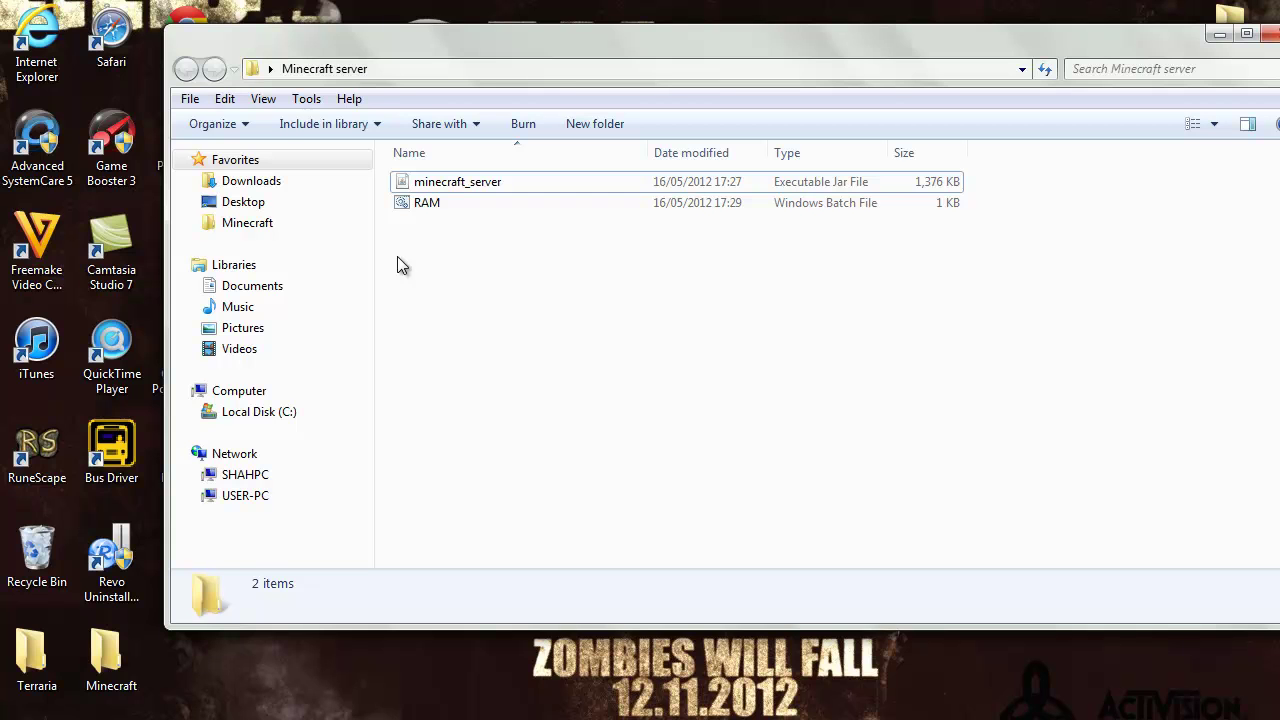
Edit RAM.bat in Notepad, changing jre6 to jre7 in the Java path
{"action": "right_click", "coordinate": [417, 207]}
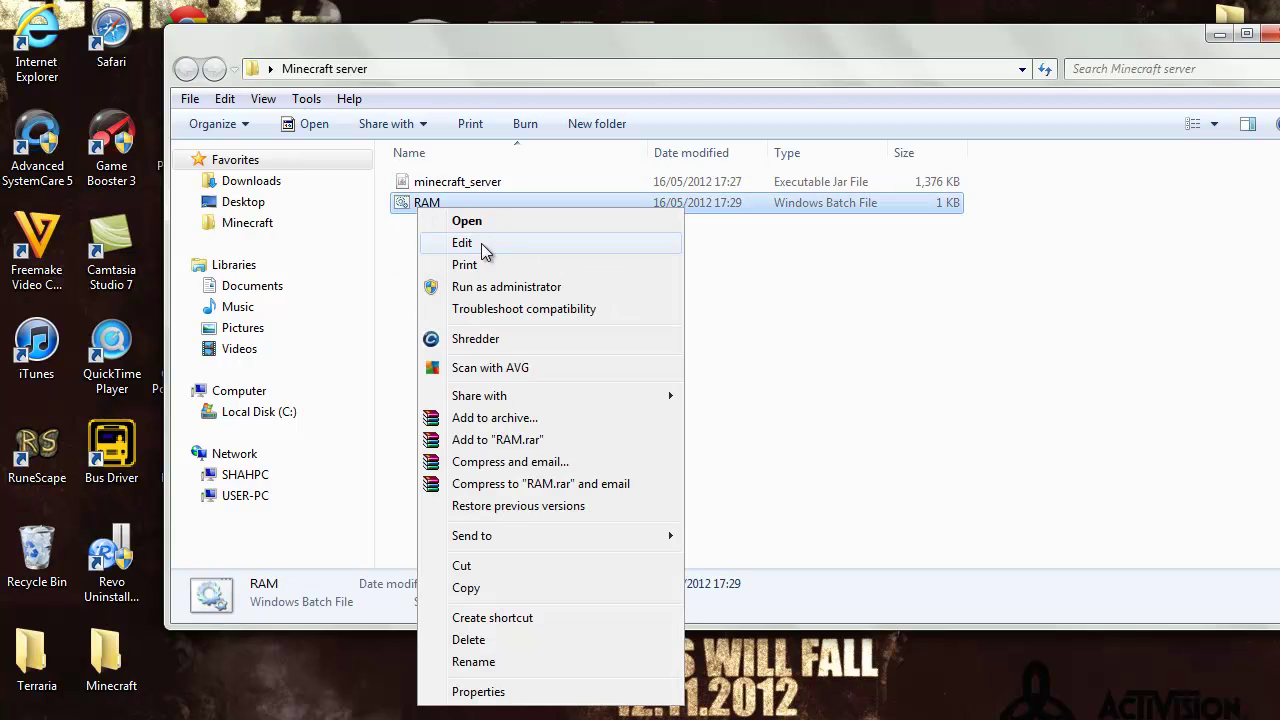
{"action": "left_click", "coordinate": [481, 243]}
{"action": "left_click", "coordinate": [420, 297]}
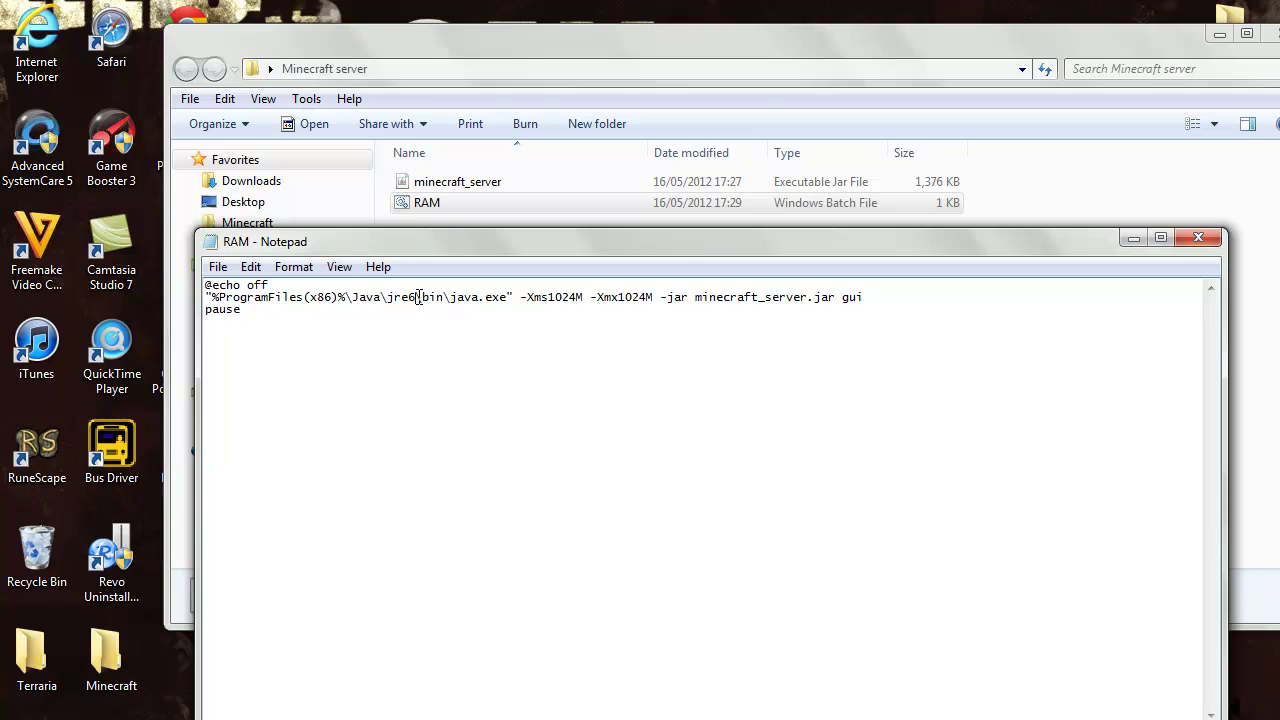
{"action": "key", "text": "BackSpace"}
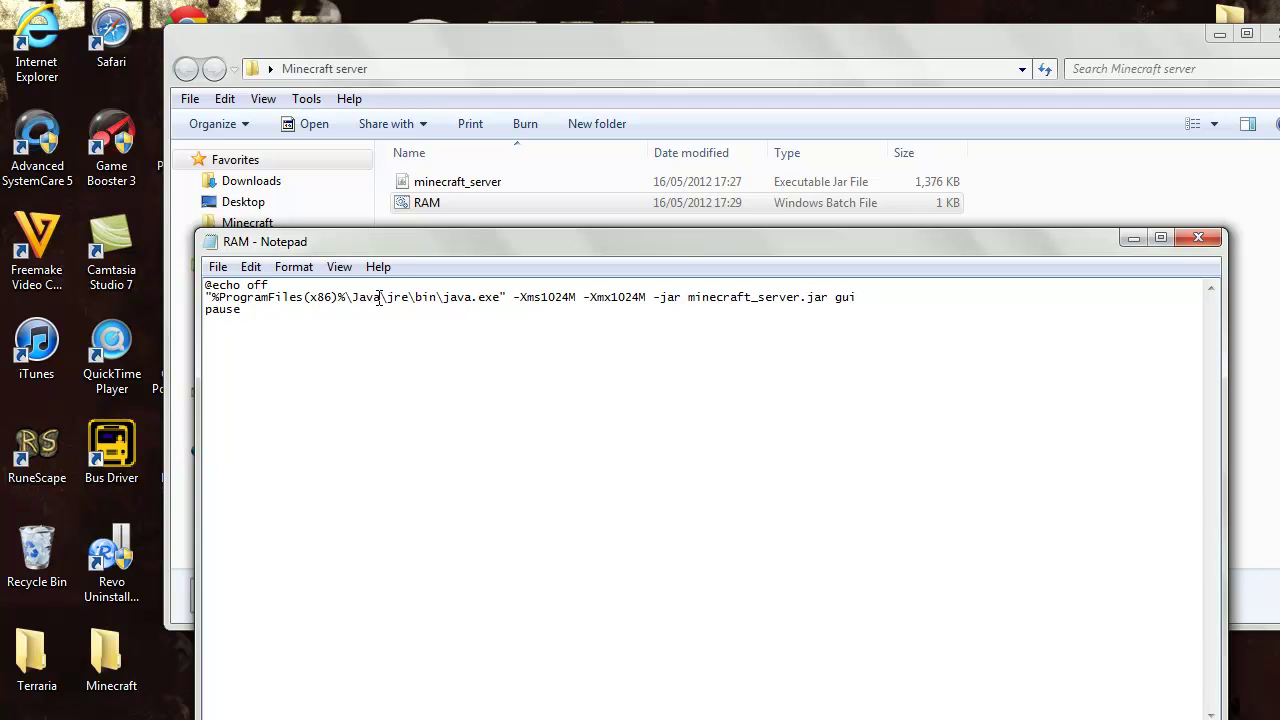
{"action": "type", "text": "7"}
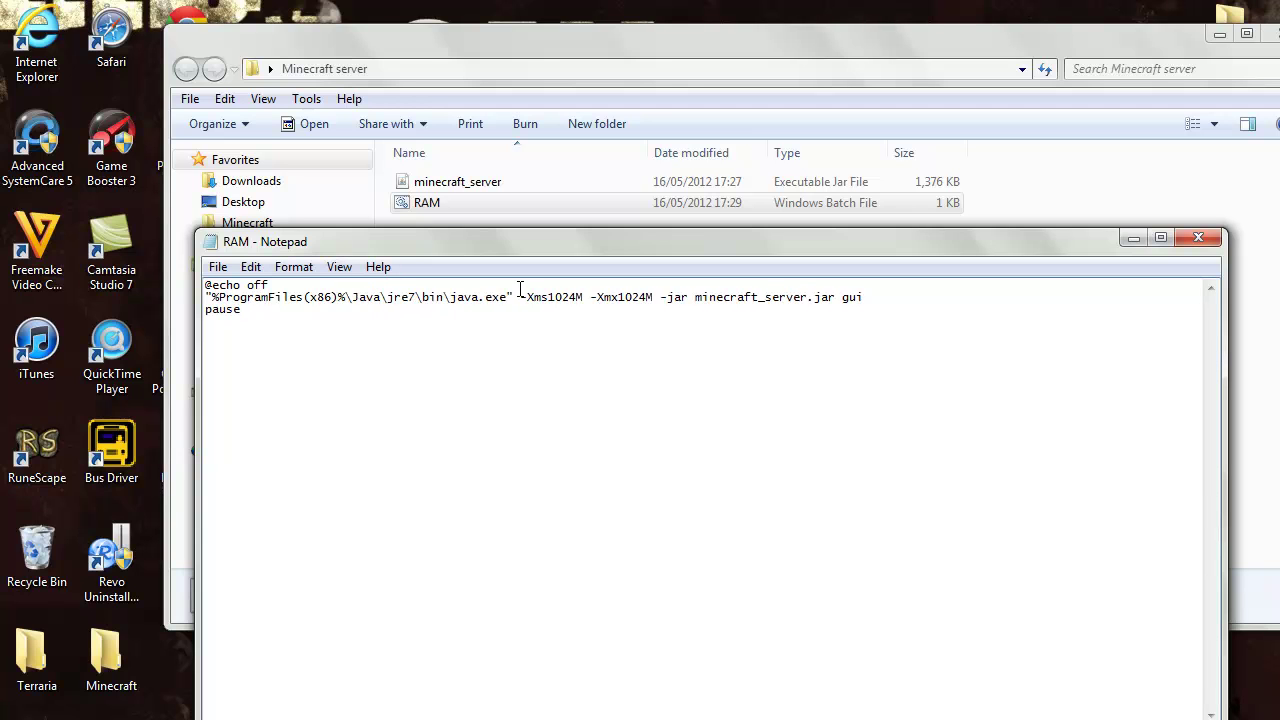
{"action": "left_click", "coordinate": [498, 311]}
Close Notepad and save the changes to RAM.bat
{"action": "left_click", "coordinate": [1133, 238]}
{"action": "right_click", "coordinate": [432, 203]}
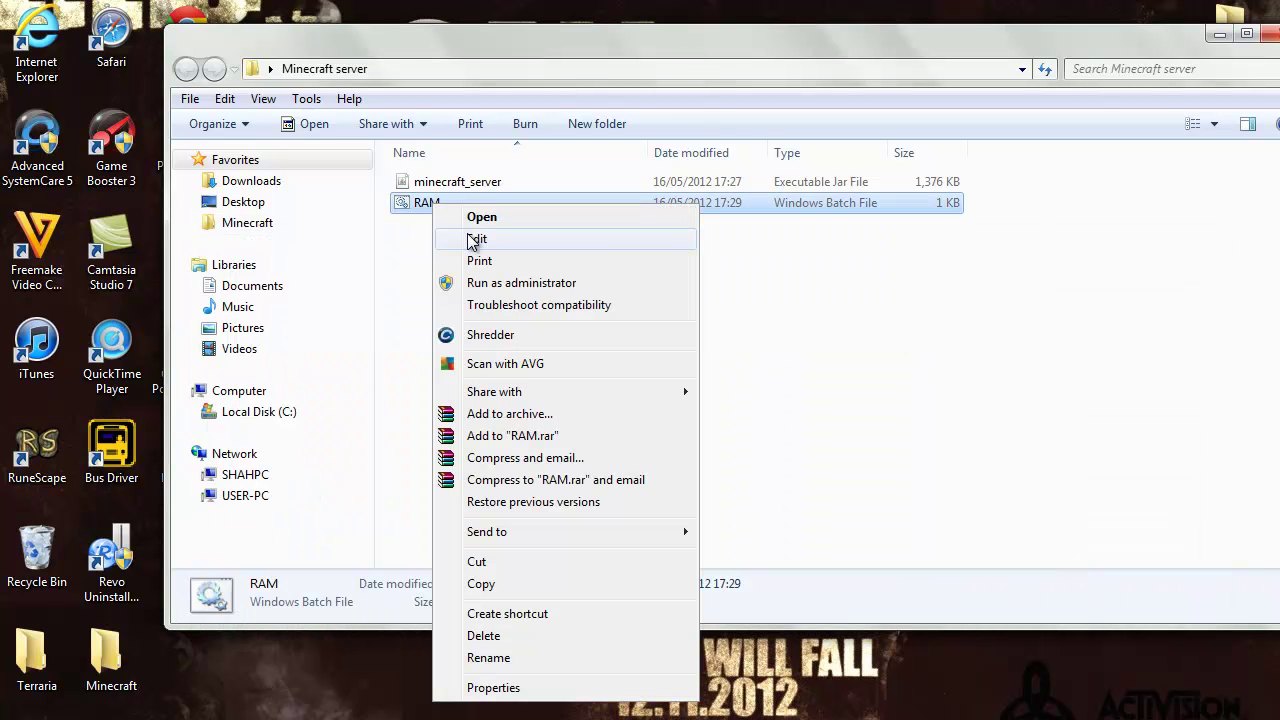
{"action": "left_click", "coordinate": [763, 716]}
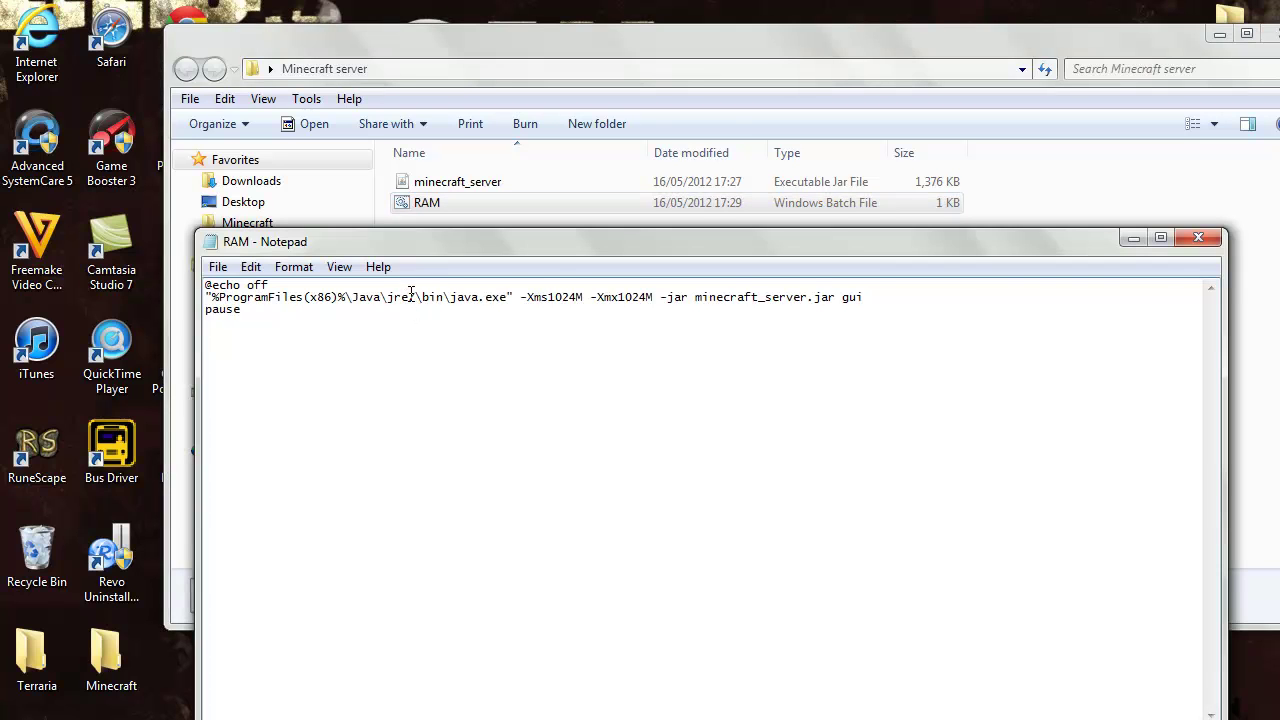
{"action": "left_click", "coordinate": [1198, 237]}
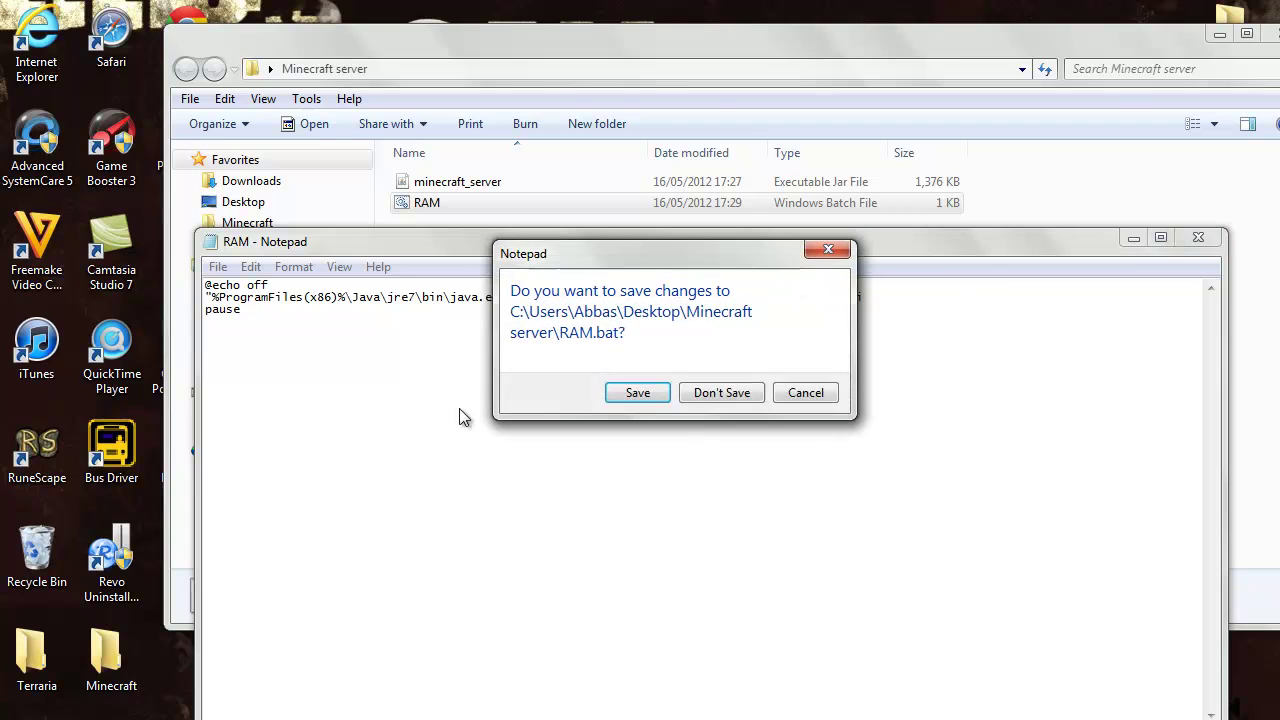
{"action": "left_click", "coordinate": [630, 391]}
{"action": "left_click", "coordinate": [564, 281]}
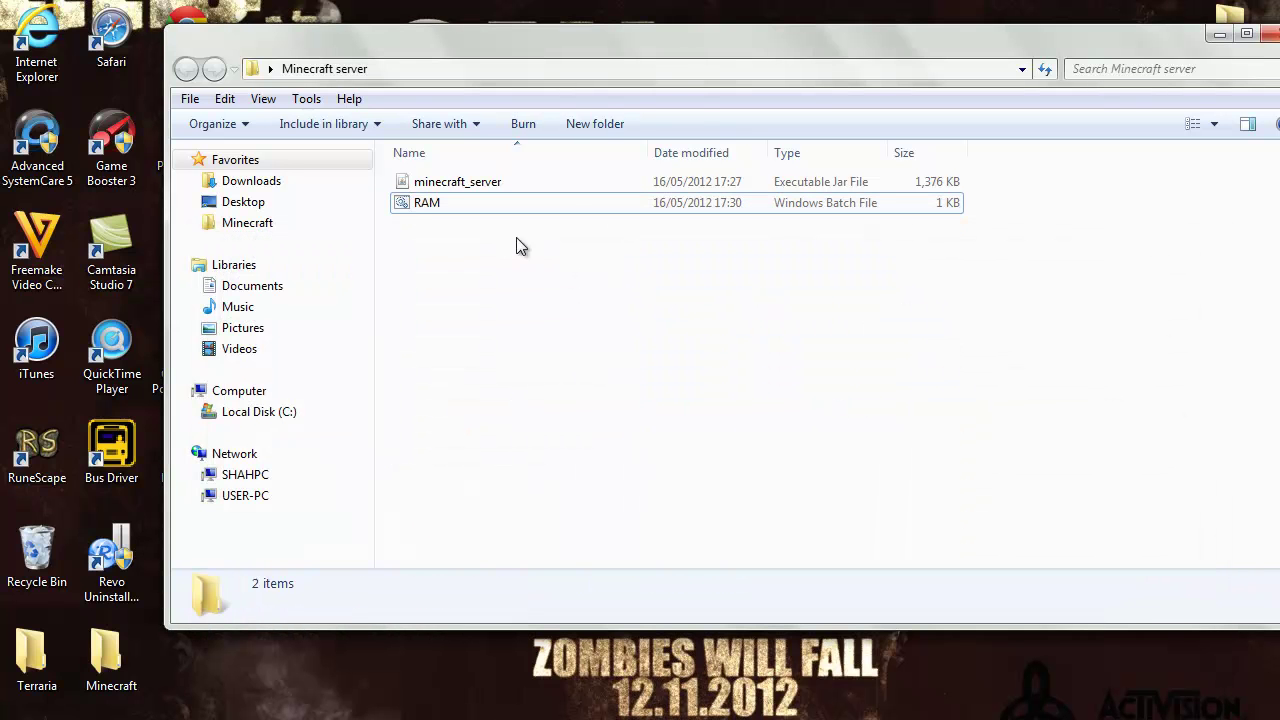
Run RAM.bat until the server finishes starting, then shut it down with the stop command
{"action": "double_click", "coordinate": [418, 206]}
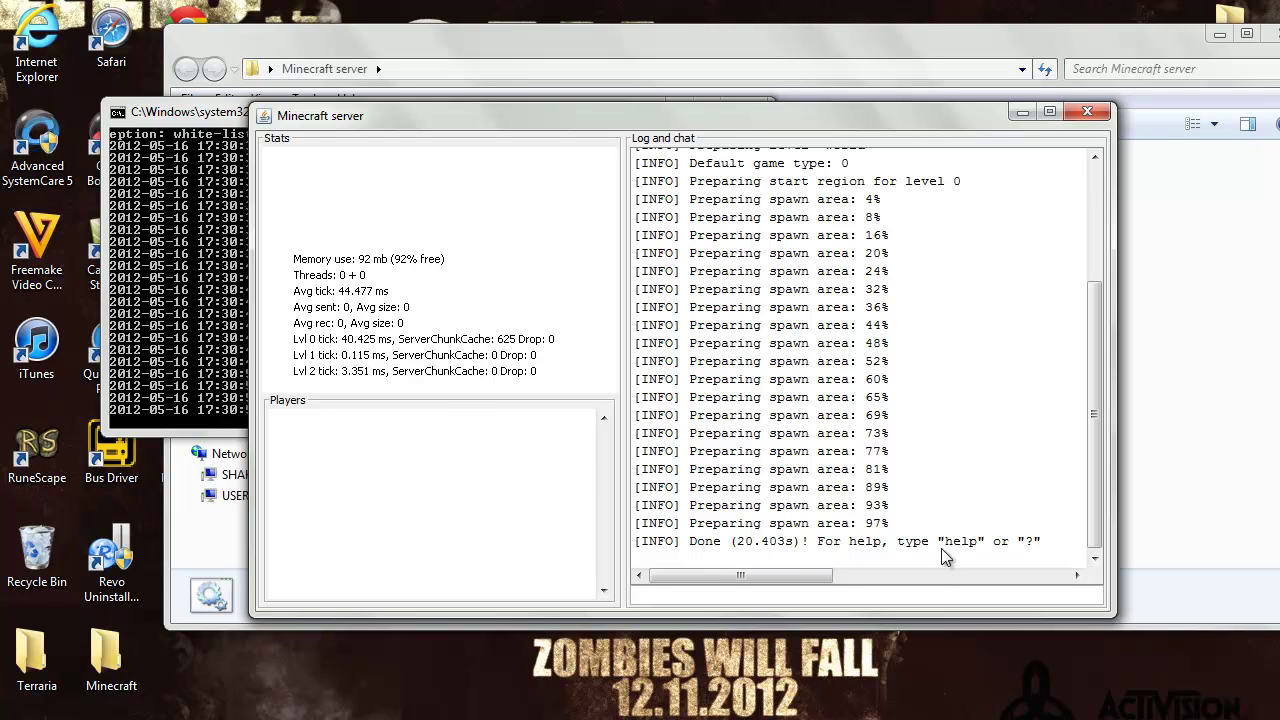
{"action": "left_click", "coordinate": [904, 594]}
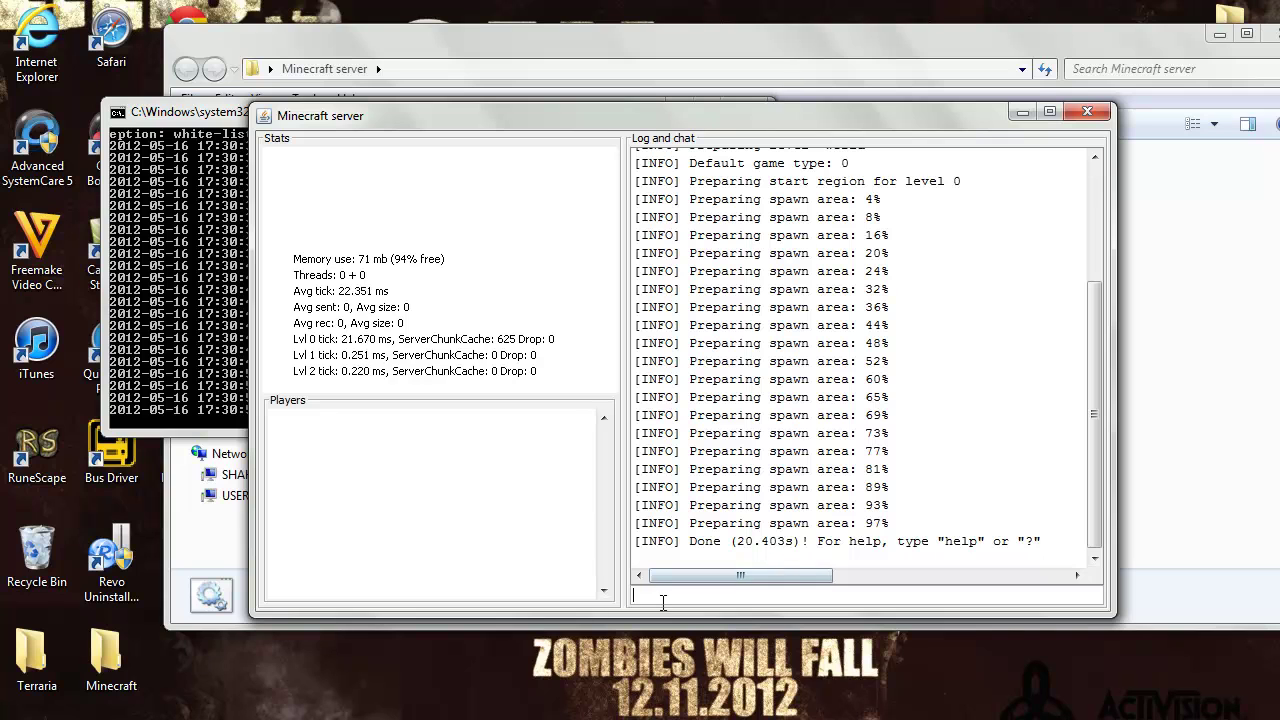
{"action": "type", "text": "stop"}
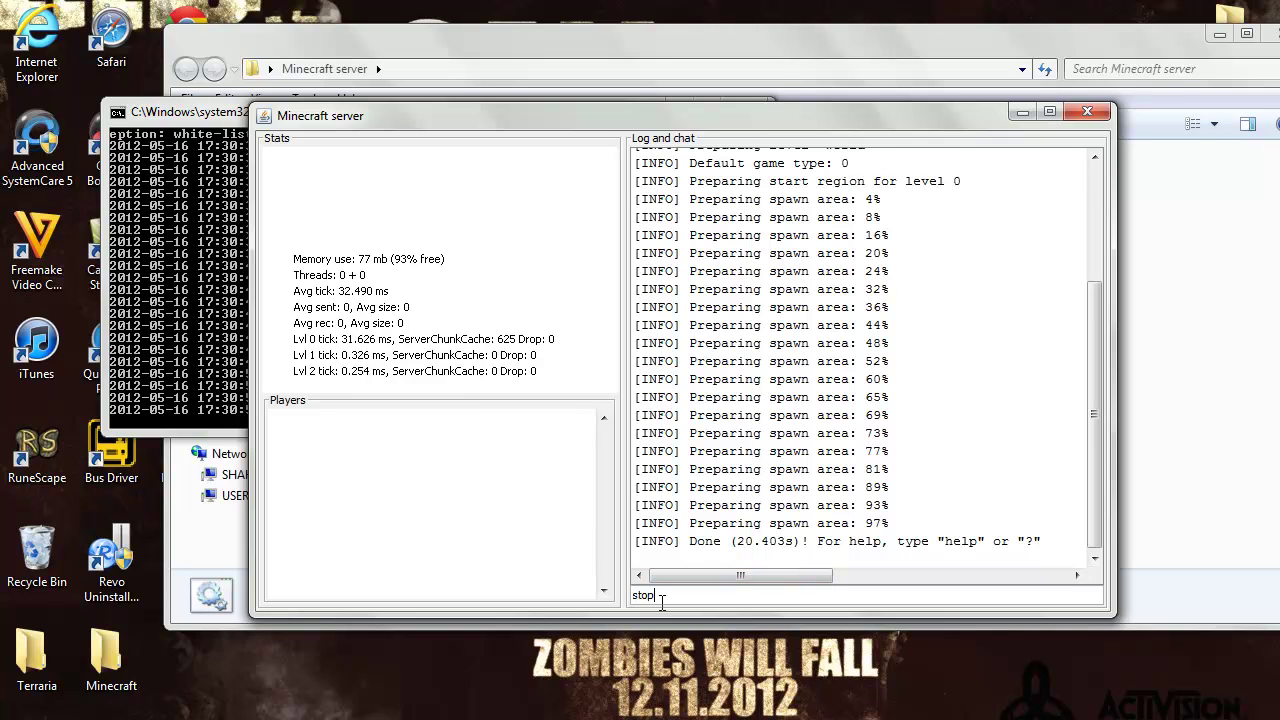
{"action": "key", "text": "Return"}
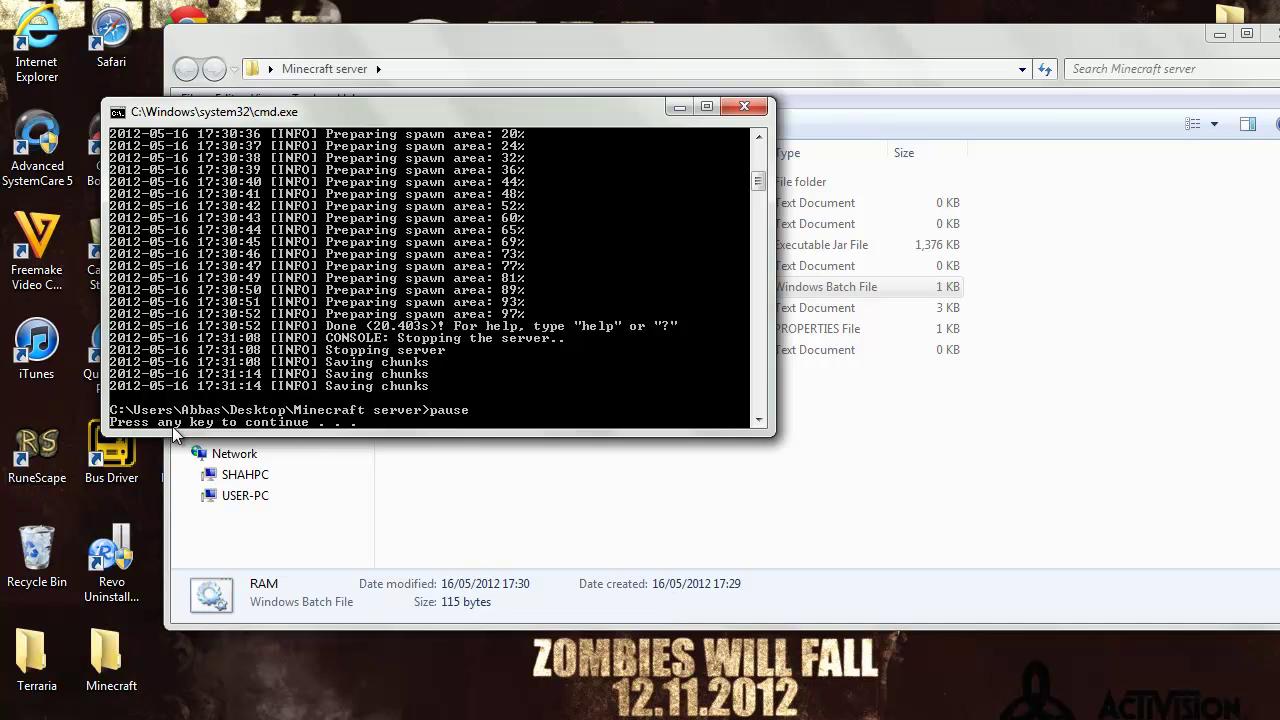
{"action": "key", "text": "Return"}
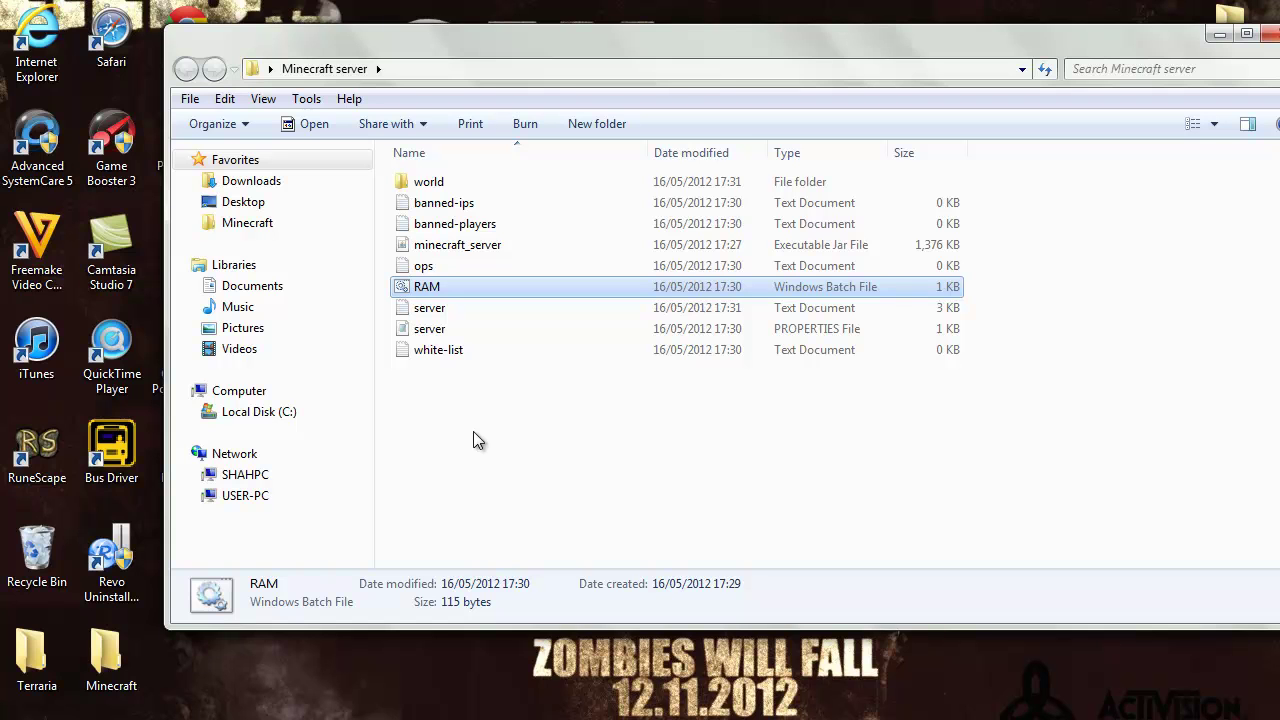
Review the newly generated server files, from banned-ips to RAM, in the folder
{"action": "left_click_drag", "start_coordinate": [472, 385], "coordinate": [458, 308]}
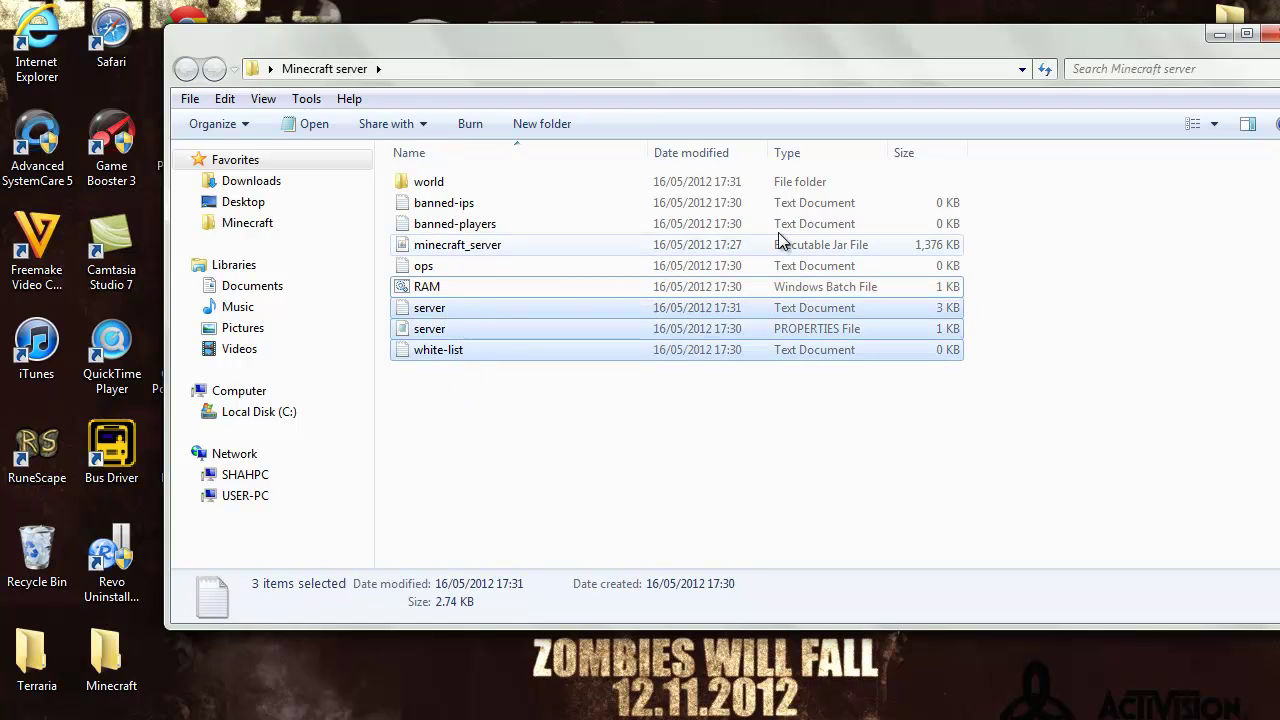
{"action": "left_click_drag", "start_coordinate": [990, 198], "coordinate": [333, 196]}
{"action": "left_click", "coordinate": [831, 394]}
Power on Hamachi and register the client, leaving the default client name unchanged
{"action": "left_click", "coordinate": [1220, 34]}
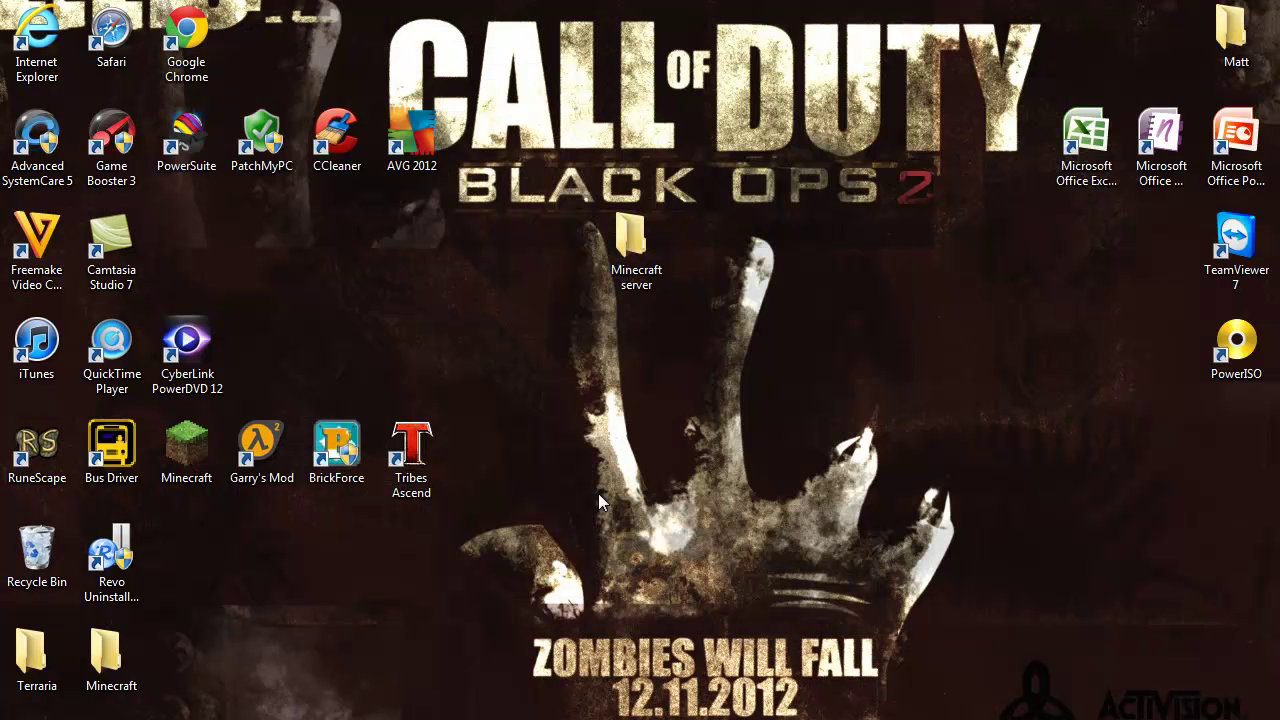
{"action": "left_click_drag", "start_coordinate": [190, 116], "coordinate": [773, 129]}
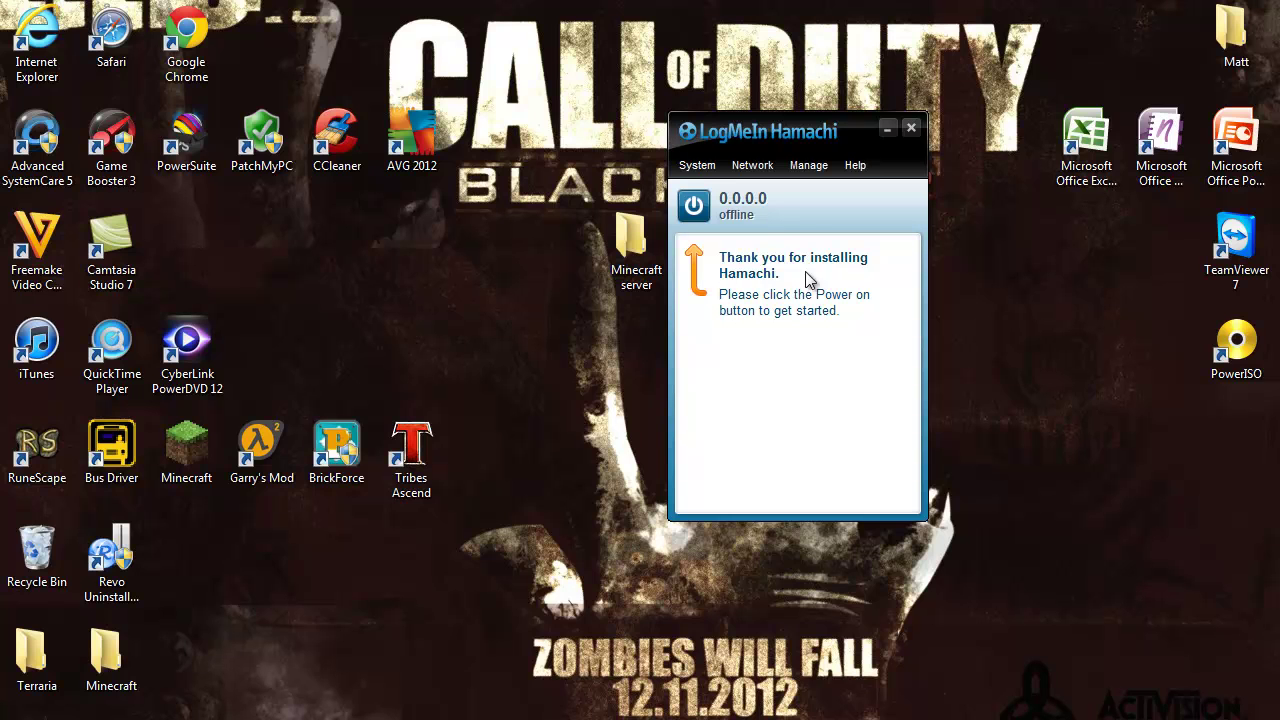
{"action": "left_click", "coordinate": [695, 206]}
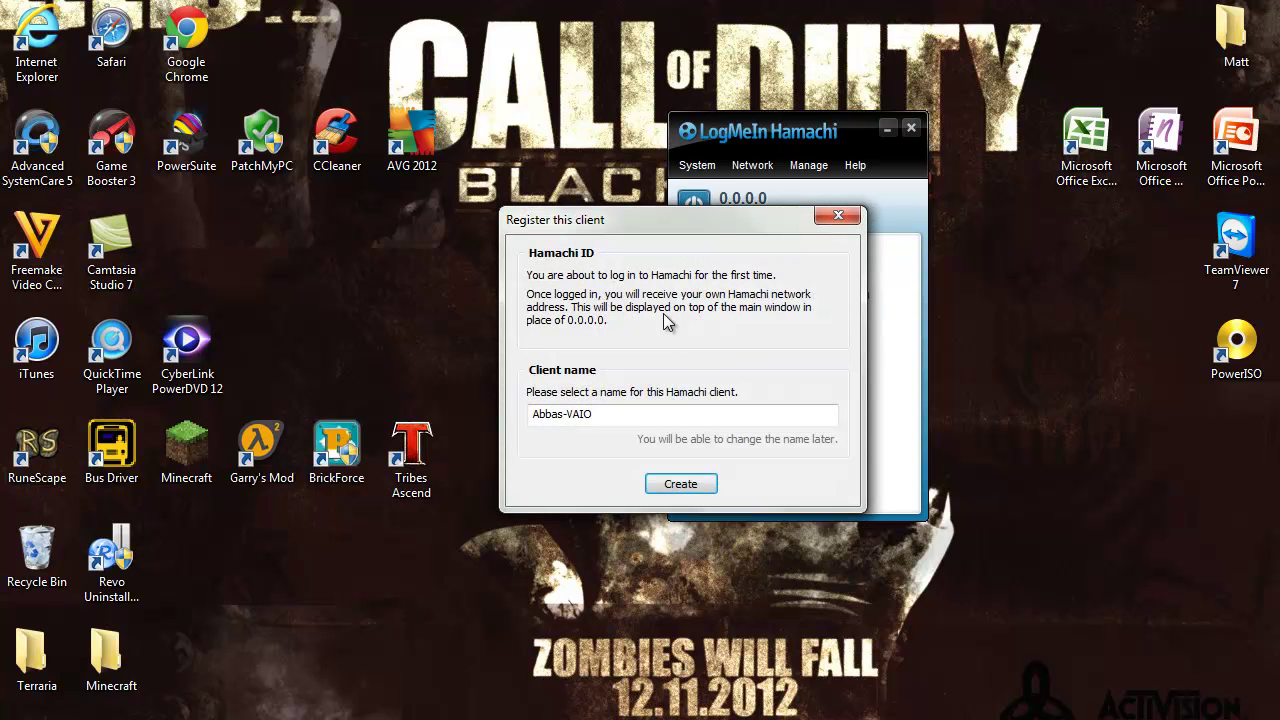
{"action": "left_click_drag", "start_coordinate": [621, 415], "coordinate": [534, 411]}
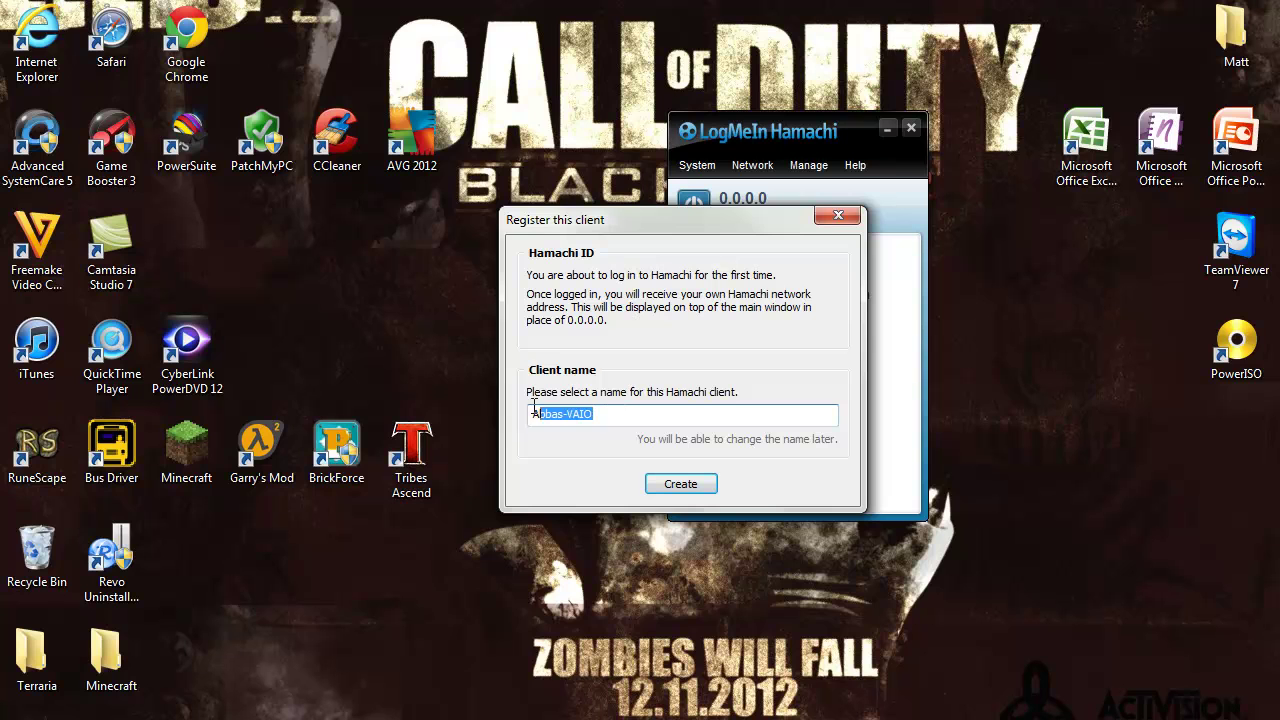
{"action": "left_click", "coordinate": [606, 414]}
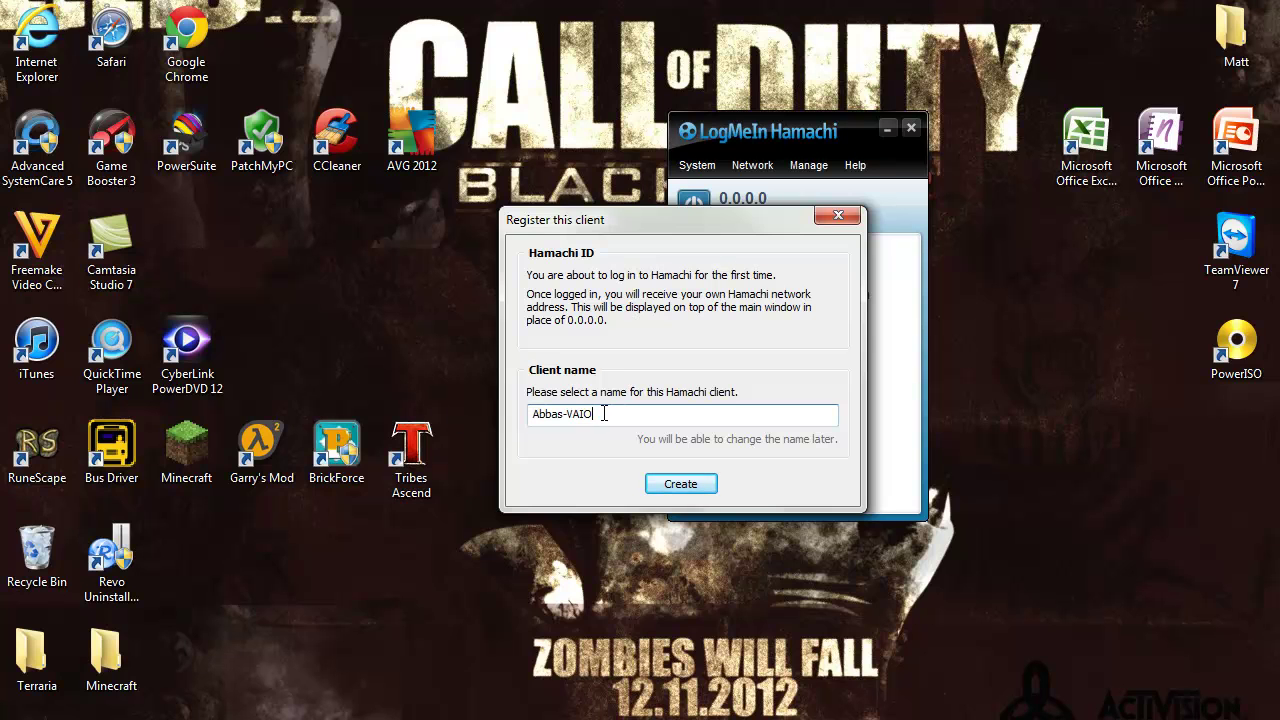
{"action": "left_click", "coordinate": [689, 482]}
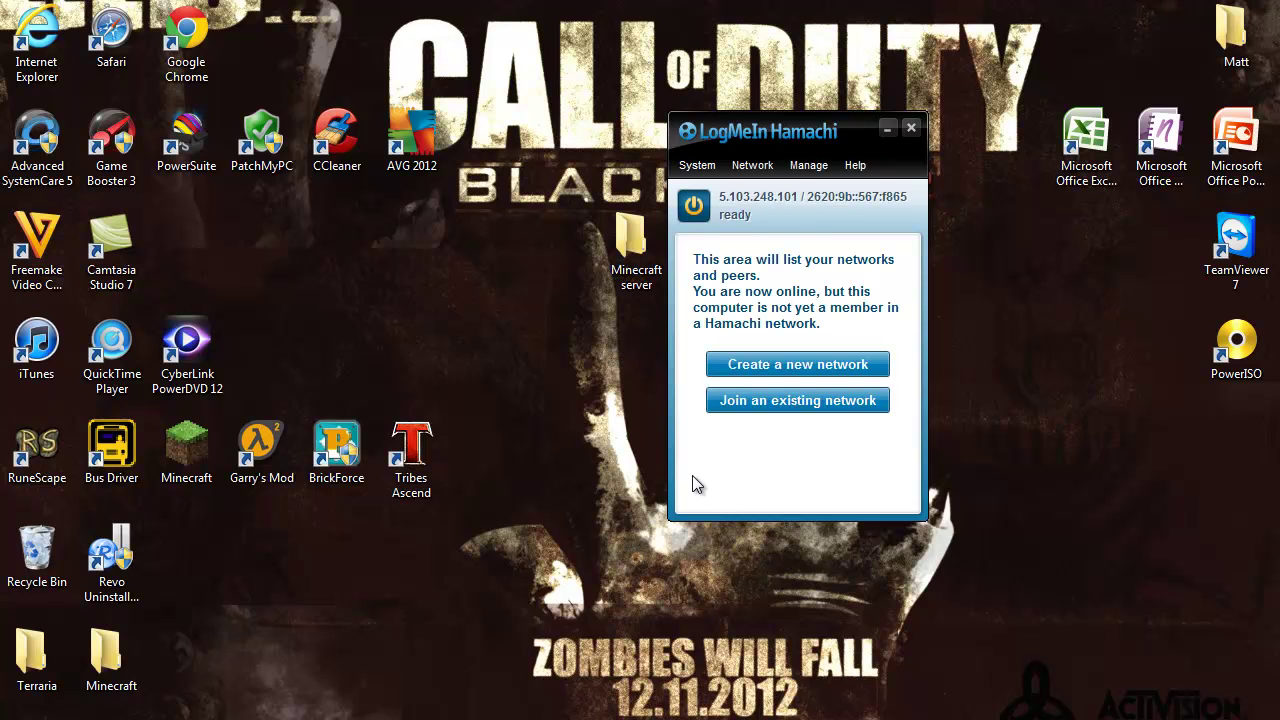
Create the Hamachi network minecraft64123 protected by a network password
{"action": "left_click", "coordinate": [764, 366]}
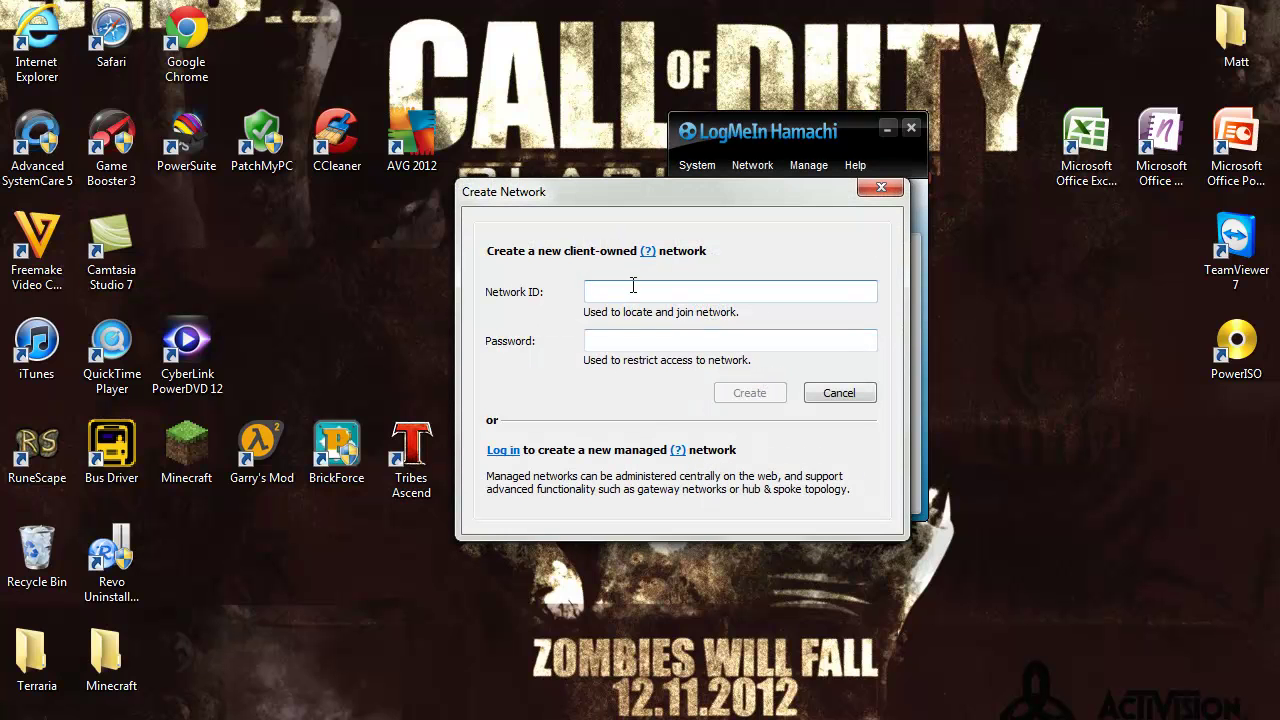
{"action": "type", "text": "minecraft6"}
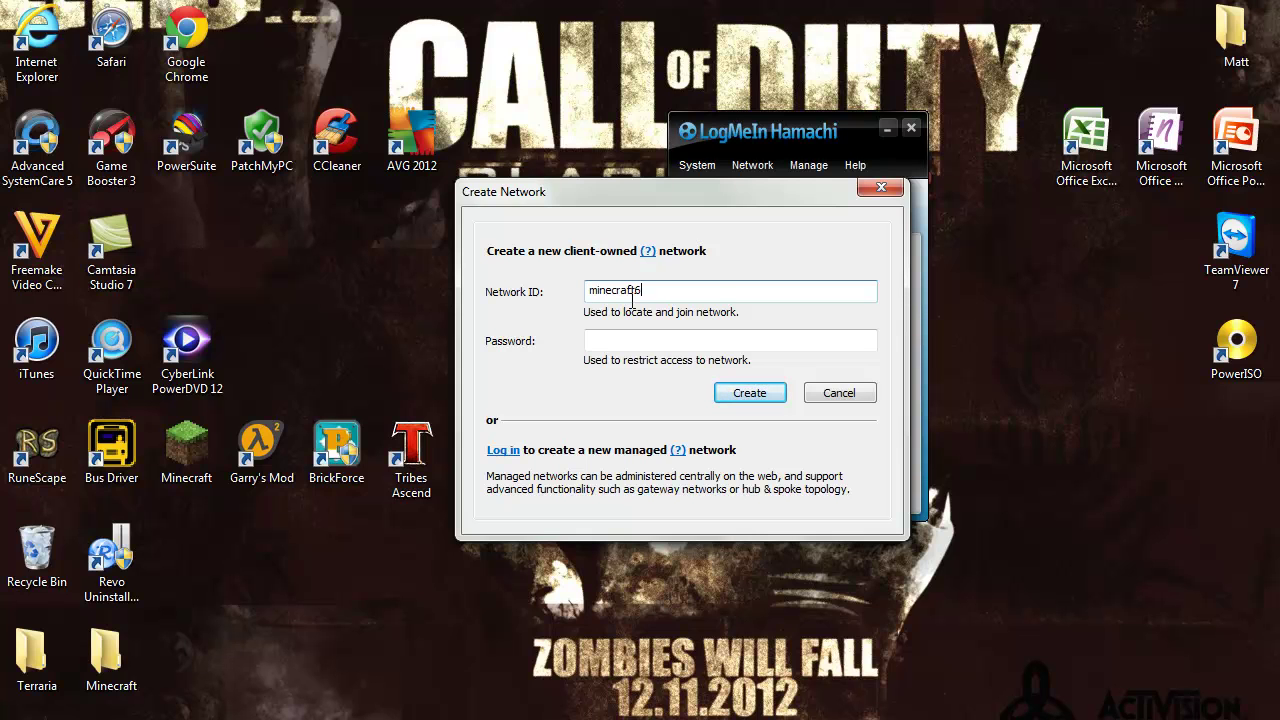
{"action": "type", "text": "4123"}
{"action": "left_click", "coordinate": [653, 338]}
{"action": "type", "text": "123"}
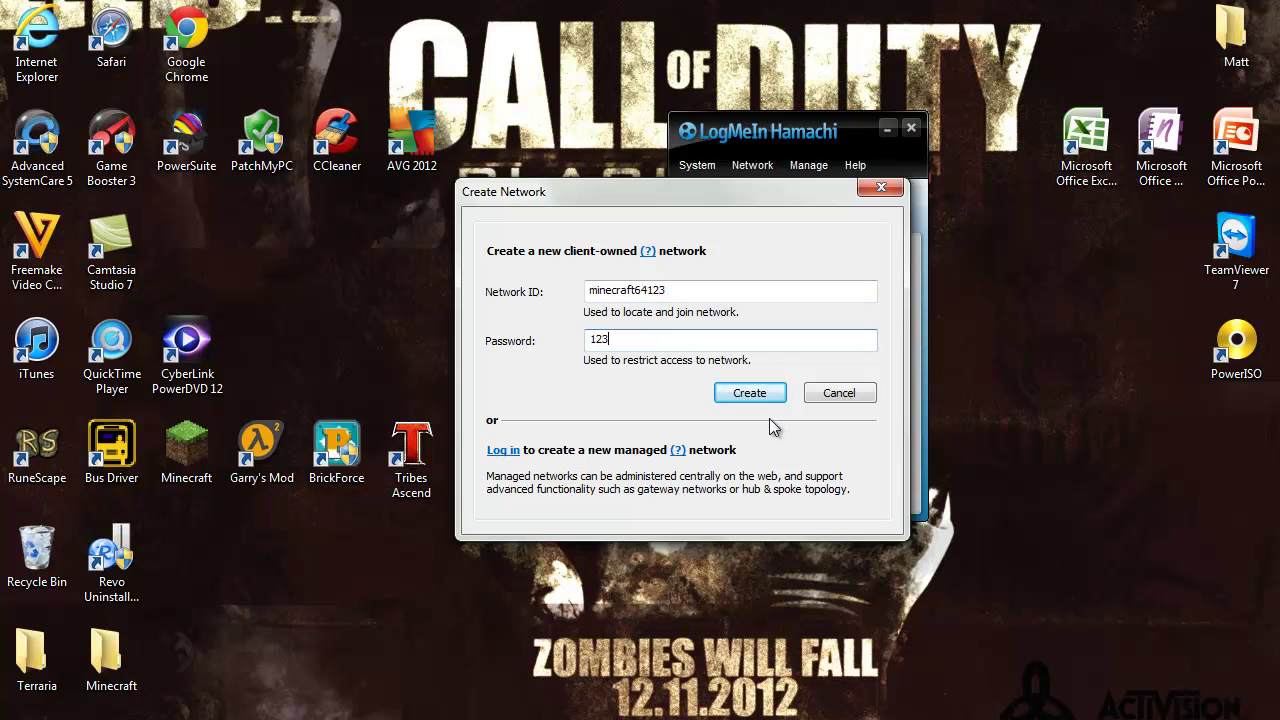
{"action": "left_click", "coordinate": [764, 394]}
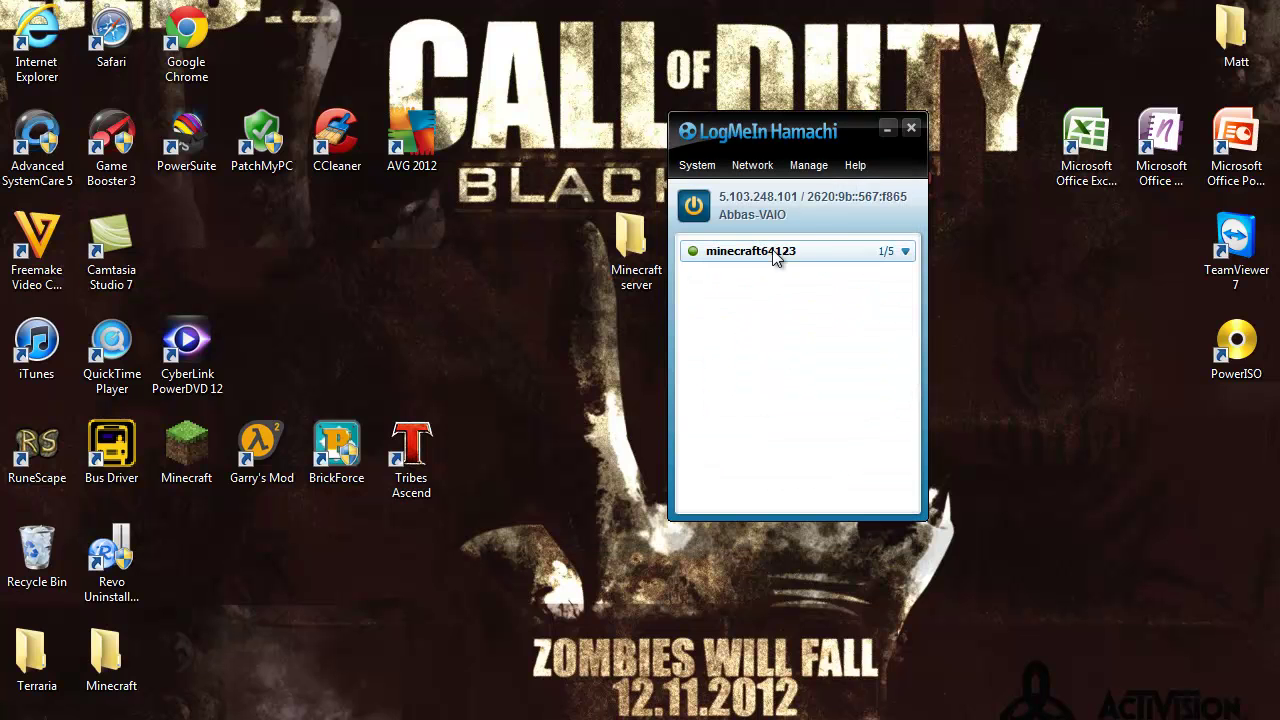
Select the minecraft64123 network entry and dismiss the Join network dialog without joining
{"action": "left_click", "coordinate": [907, 252]}
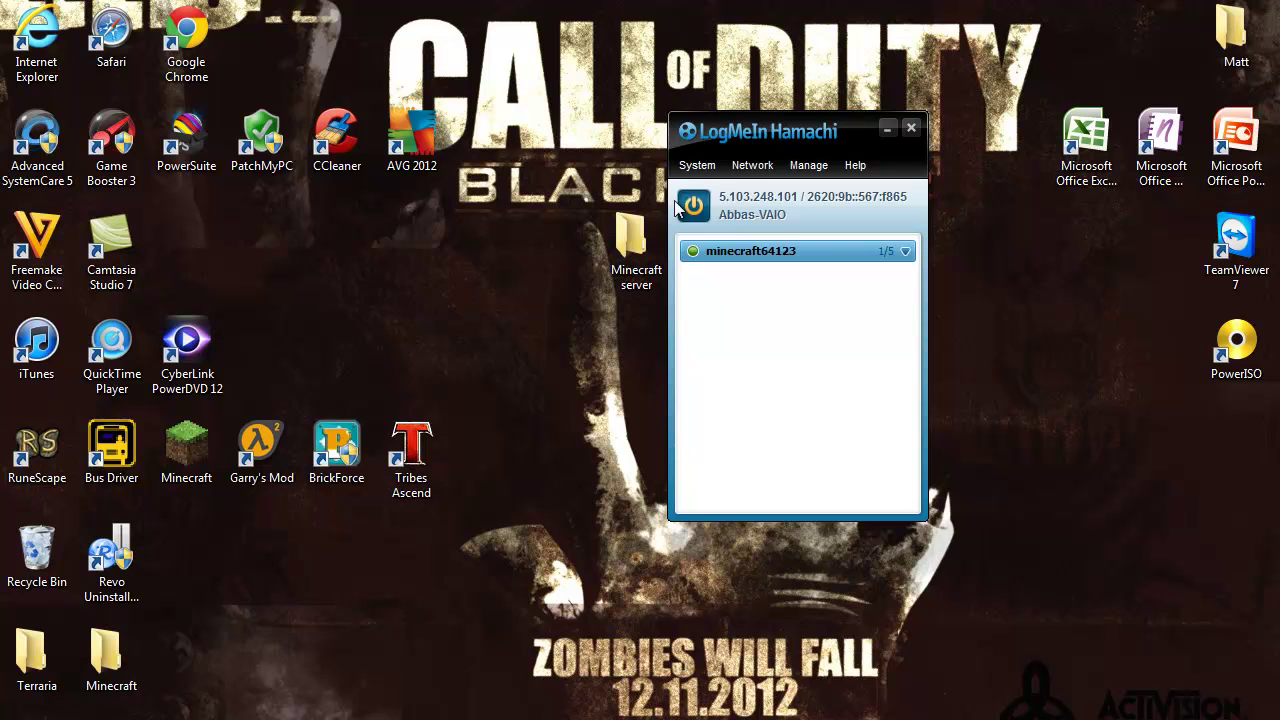
{"action": "left_click", "coordinate": [756, 168]}
{"action": "left_click", "coordinate": [775, 212]}
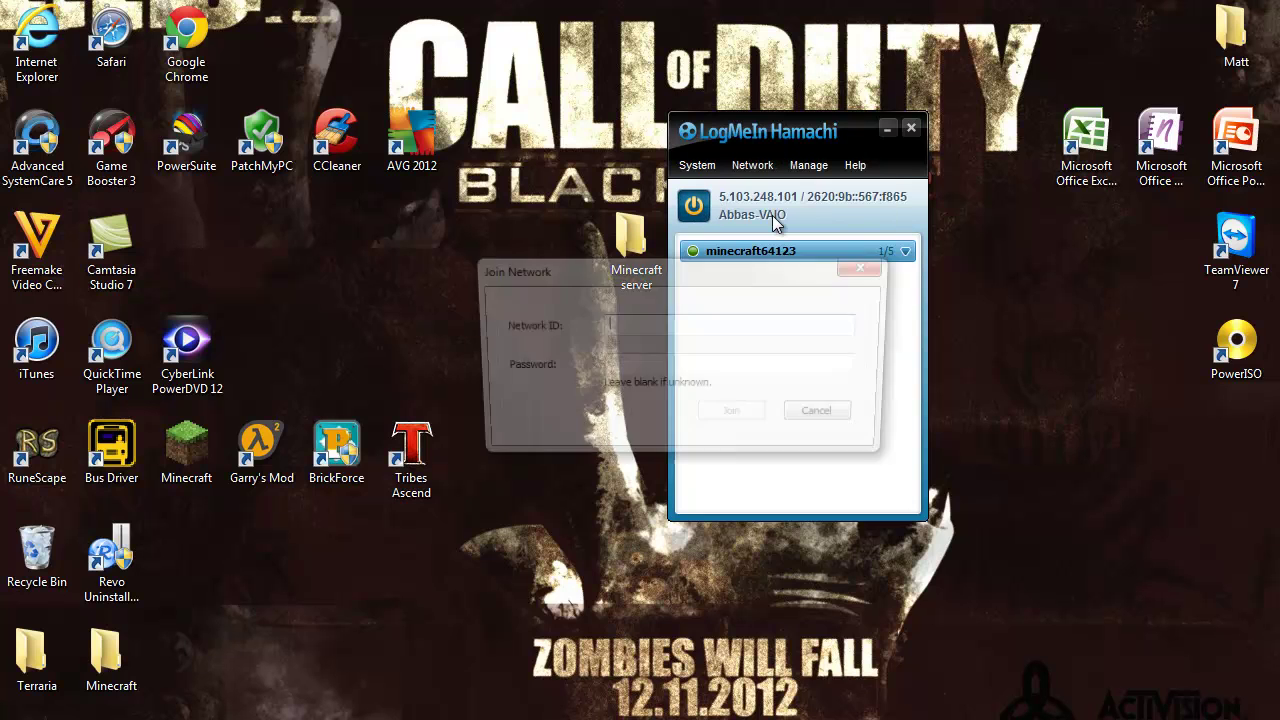
{"action": "left_click_drag", "start_coordinate": [670, 285], "coordinate": [671, 340]}
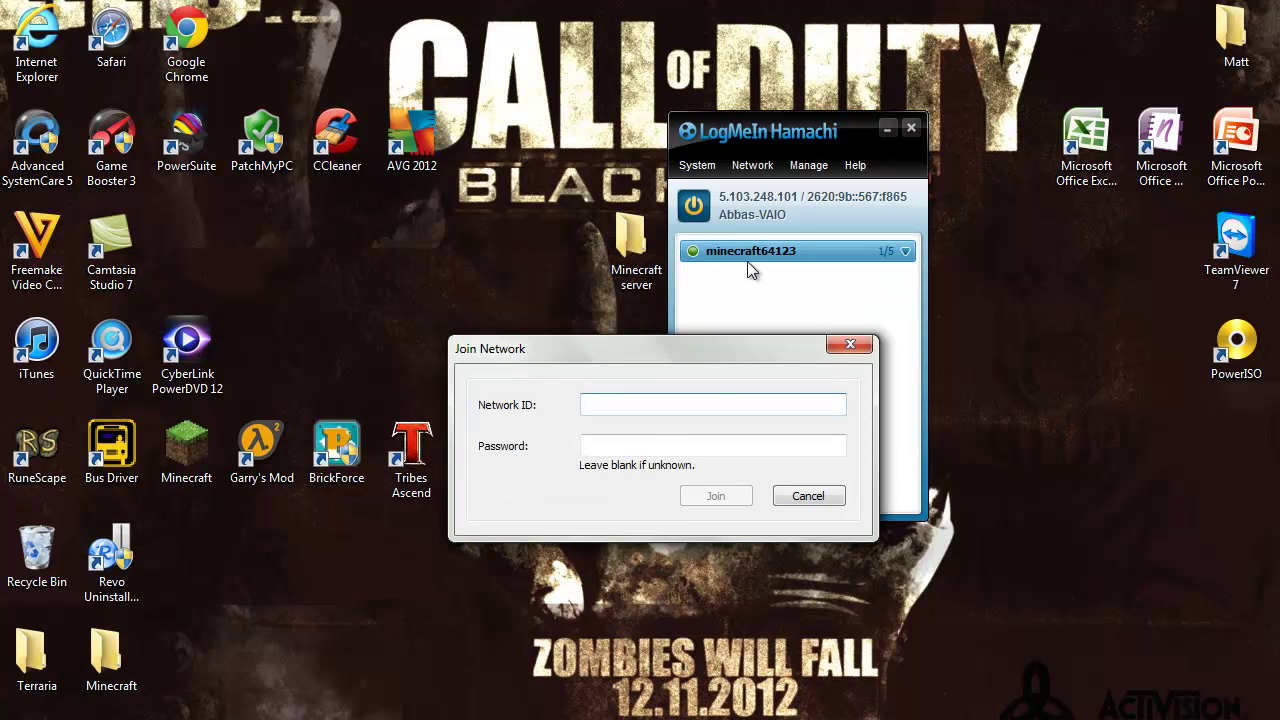
{"action": "left_click", "coordinate": [623, 445]}
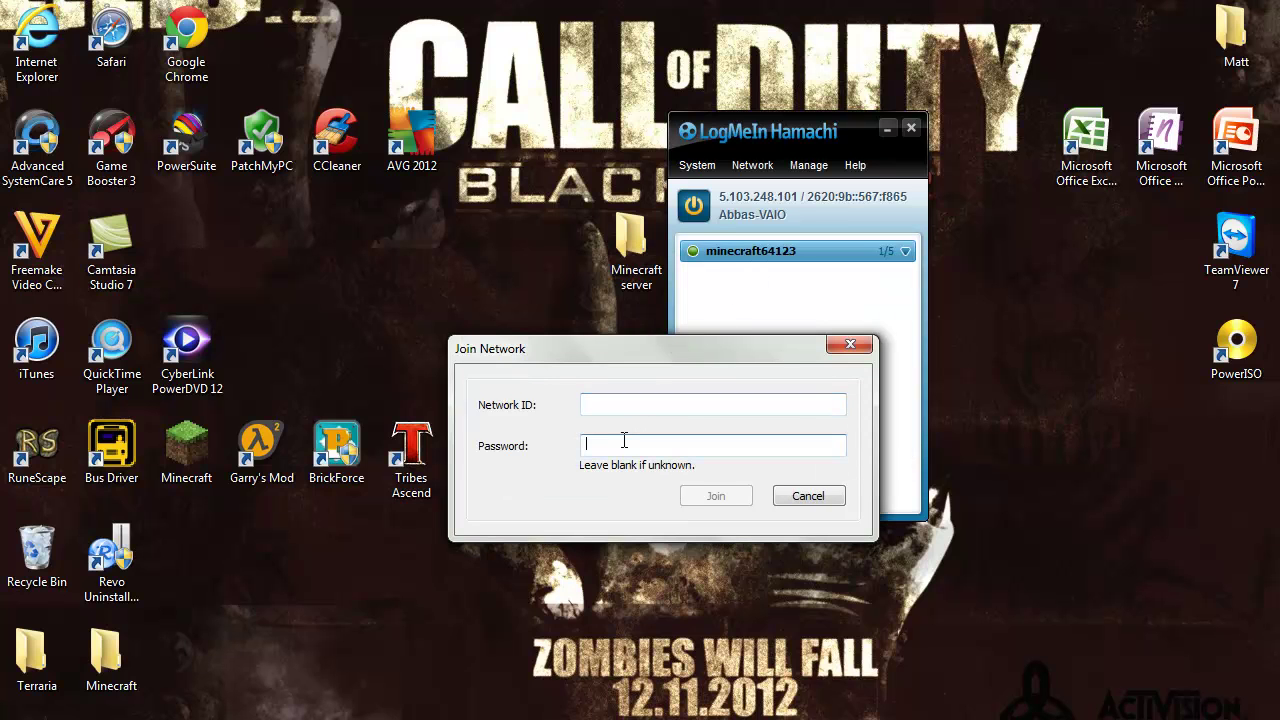
{"action": "left_click", "coordinate": [848, 346]}
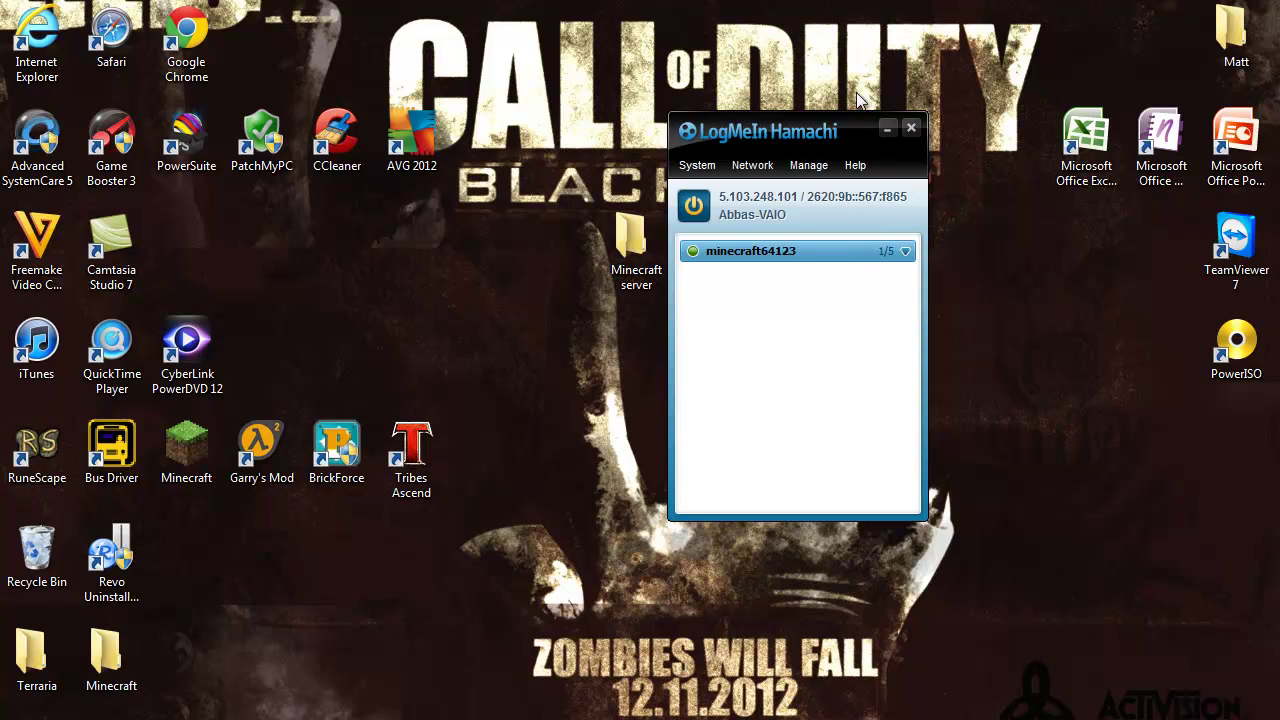
Open the Minecraft server desktop folder and select the server.properties file
{"action": "left_click_drag", "start_coordinate": [729, 126], "coordinate": [1018, 14]}
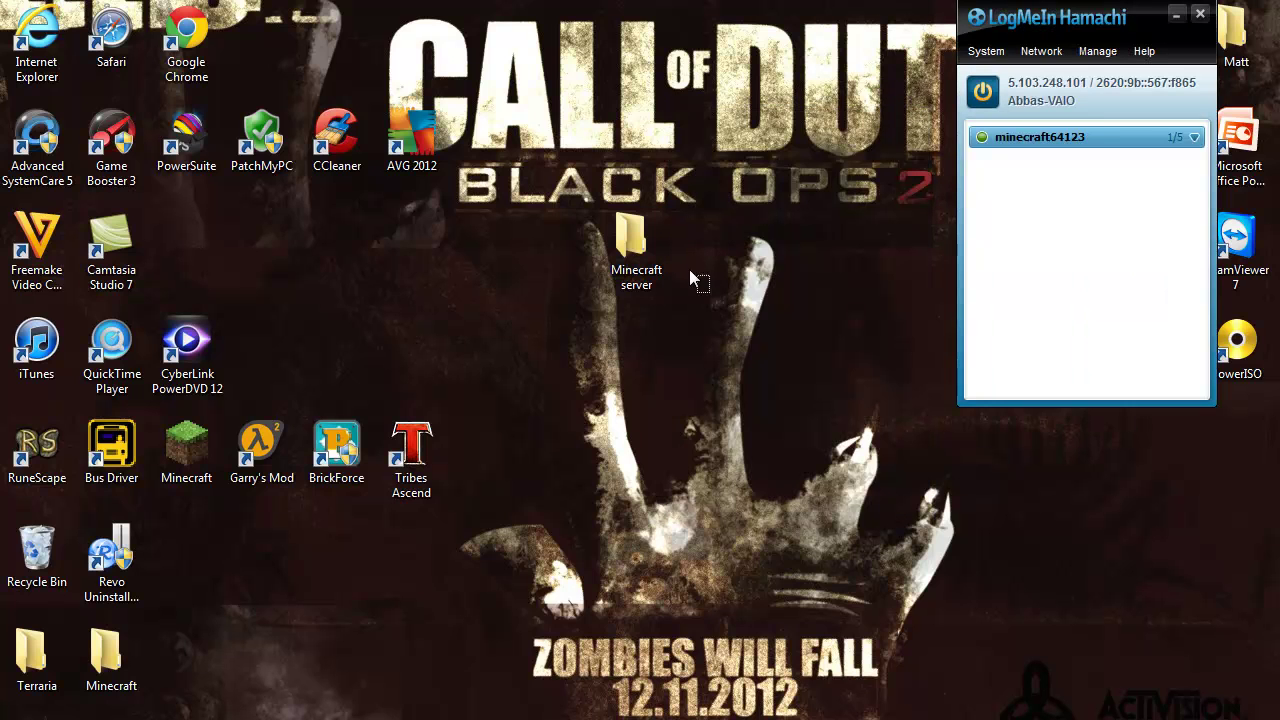
{"action": "left_click_drag", "start_coordinate": [689, 269], "coordinate": [690, 307]}
{"action": "double_click", "coordinate": [636, 240]}
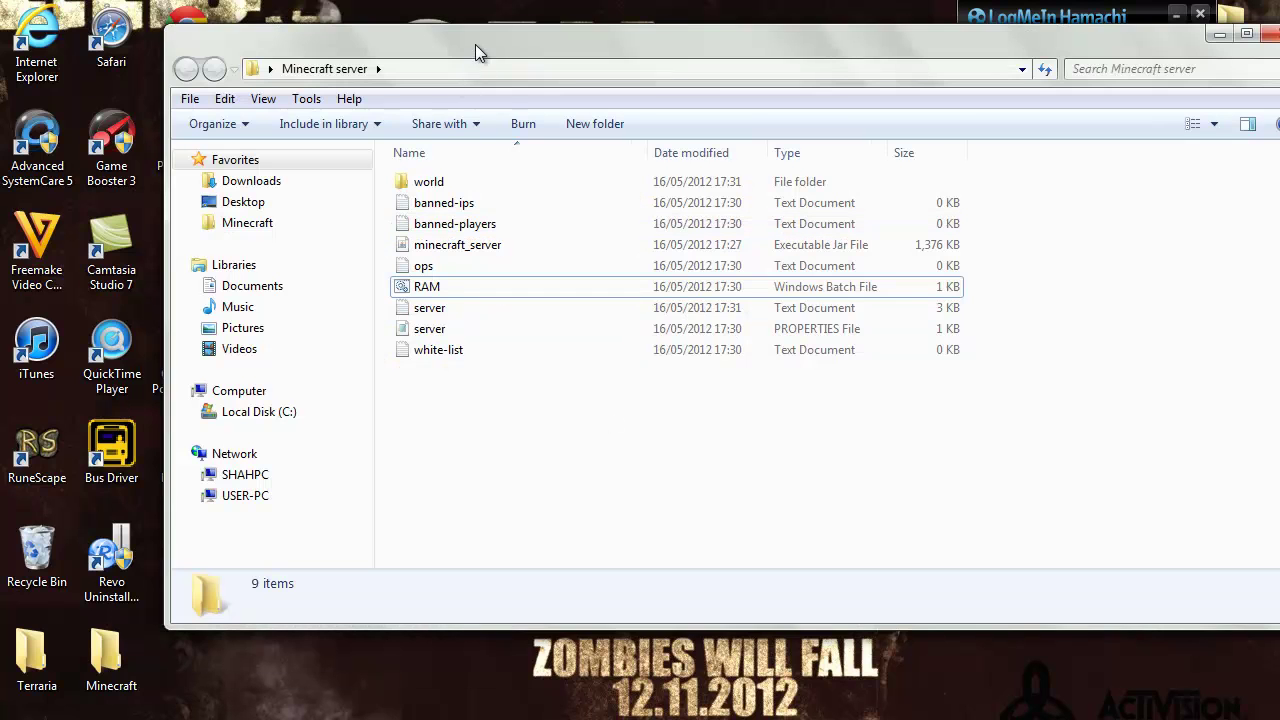
{"action": "left_click_drag", "start_coordinate": [475, 44], "coordinate": [345, 245]}
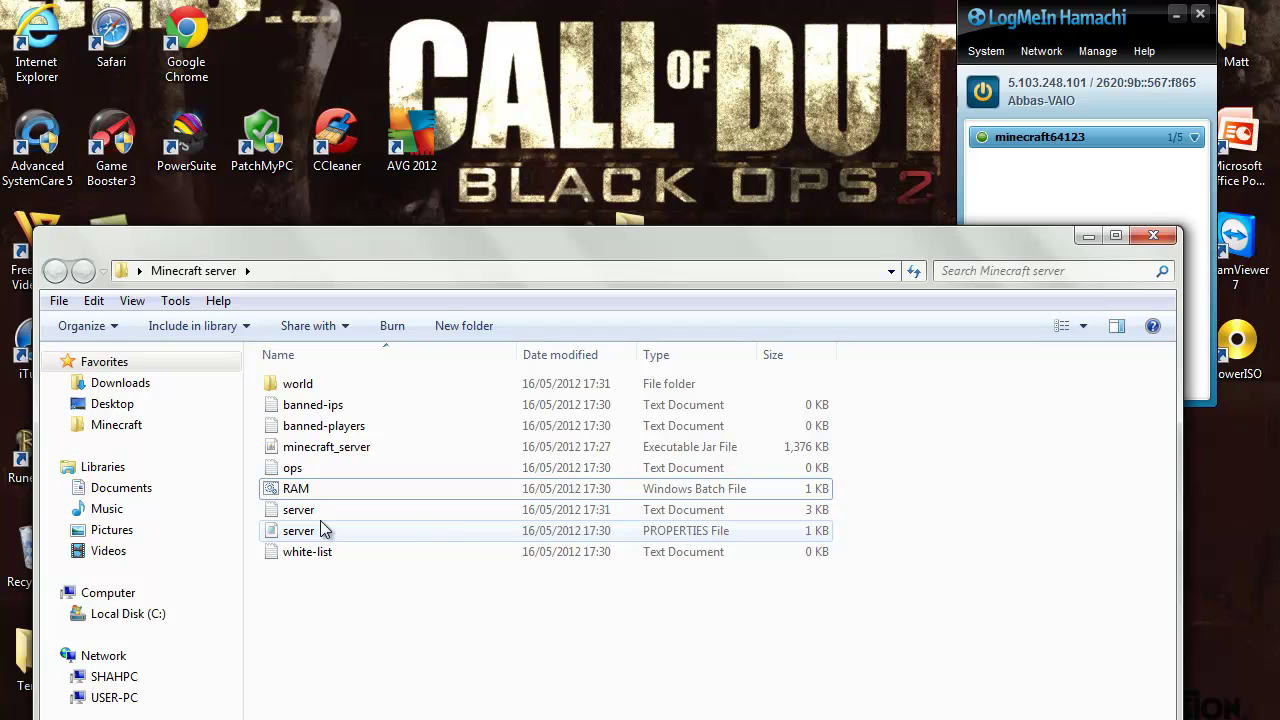
{"action": "left_click", "coordinate": [285, 536]}
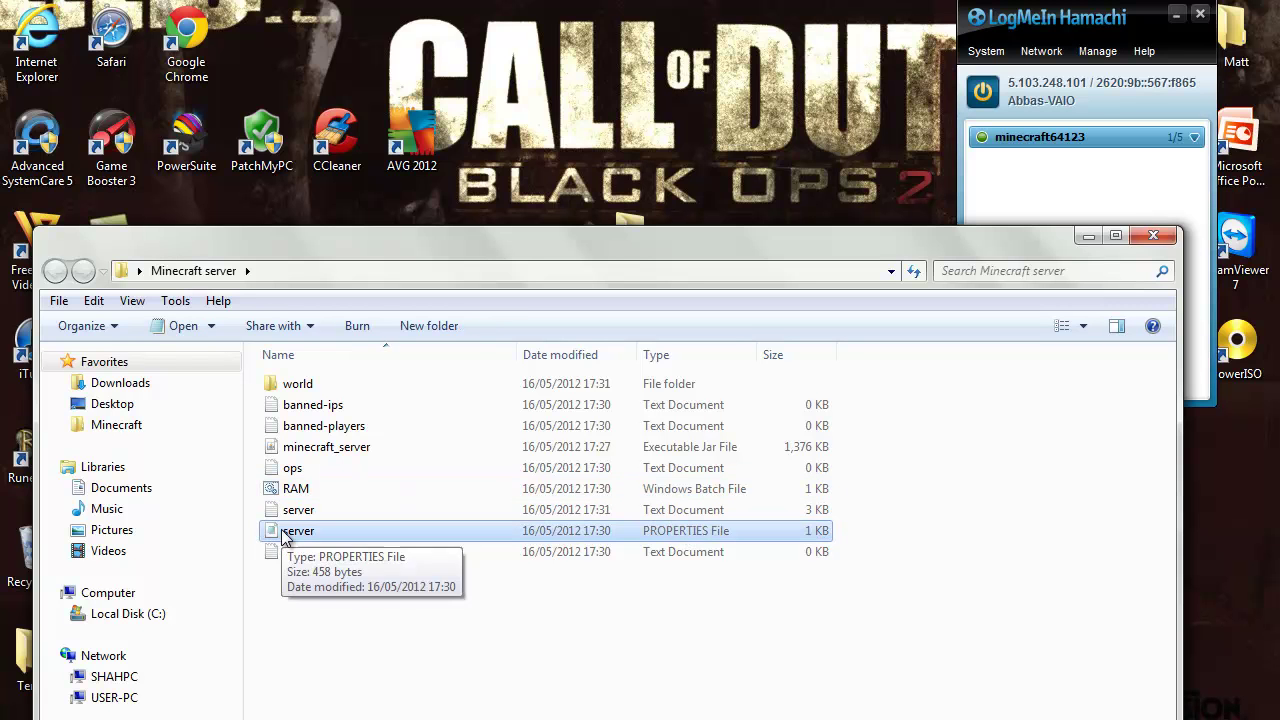
Edit server.properties in Notepad so server-ip=5.103.248.101, and save it on closing
{"action": "double_click", "coordinate": [372, 535]}
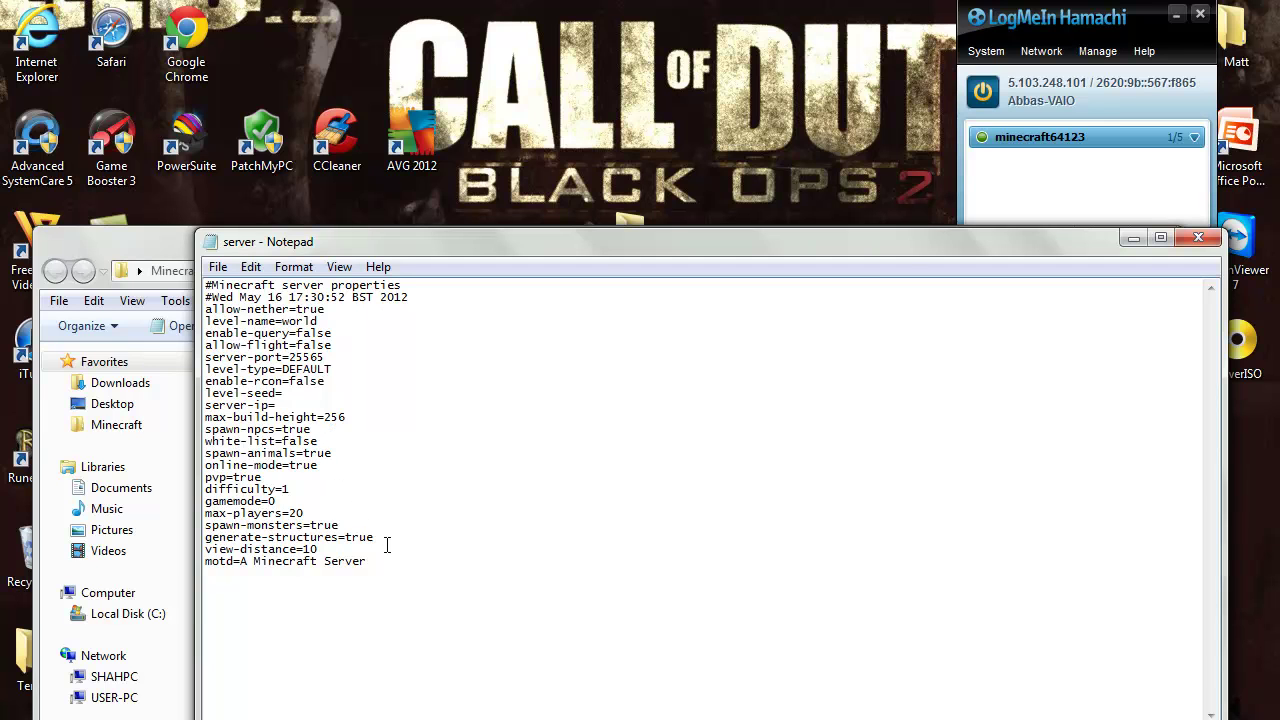
{"action": "left_click_drag", "start_coordinate": [323, 577], "coordinate": [138, 259]}
{"action": "left_click", "coordinate": [350, 488]}
{"action": "type", "text": "5"}
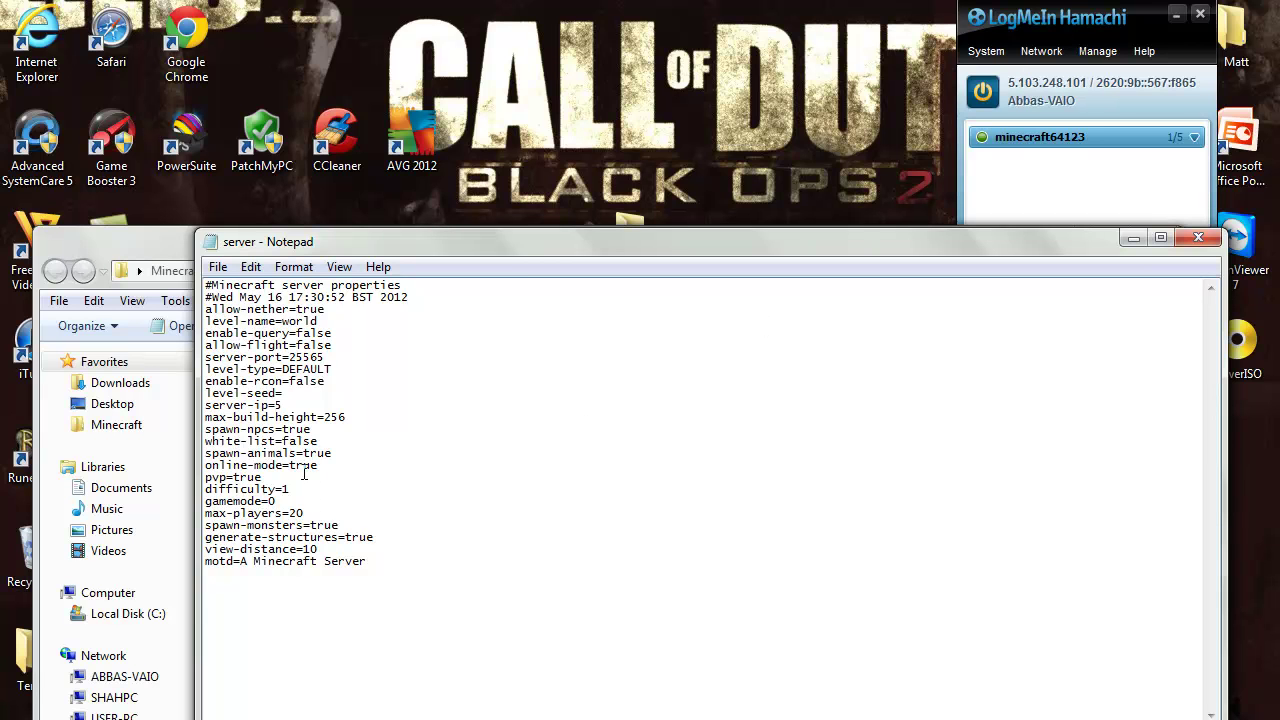
{"action": "type", "text": ".103.248.101"}
{"action": "left_click_drag", "start_coordinate": [275, 405], "coordinate": [314, 400]}
{"action": "left_click", "coordinate": [352, 403]}
{"action": "left_click", "coordinate": [1195, 240]}
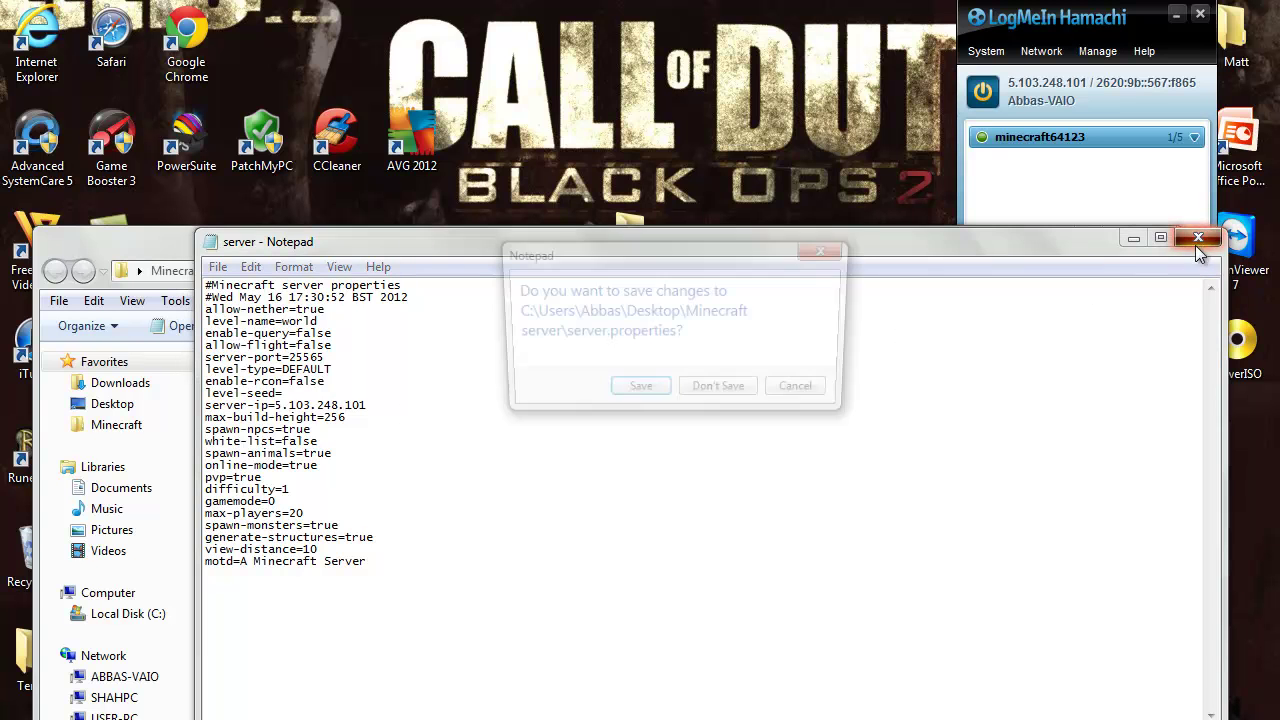
{"action": "left_click", "coordinate": [634, 394]}
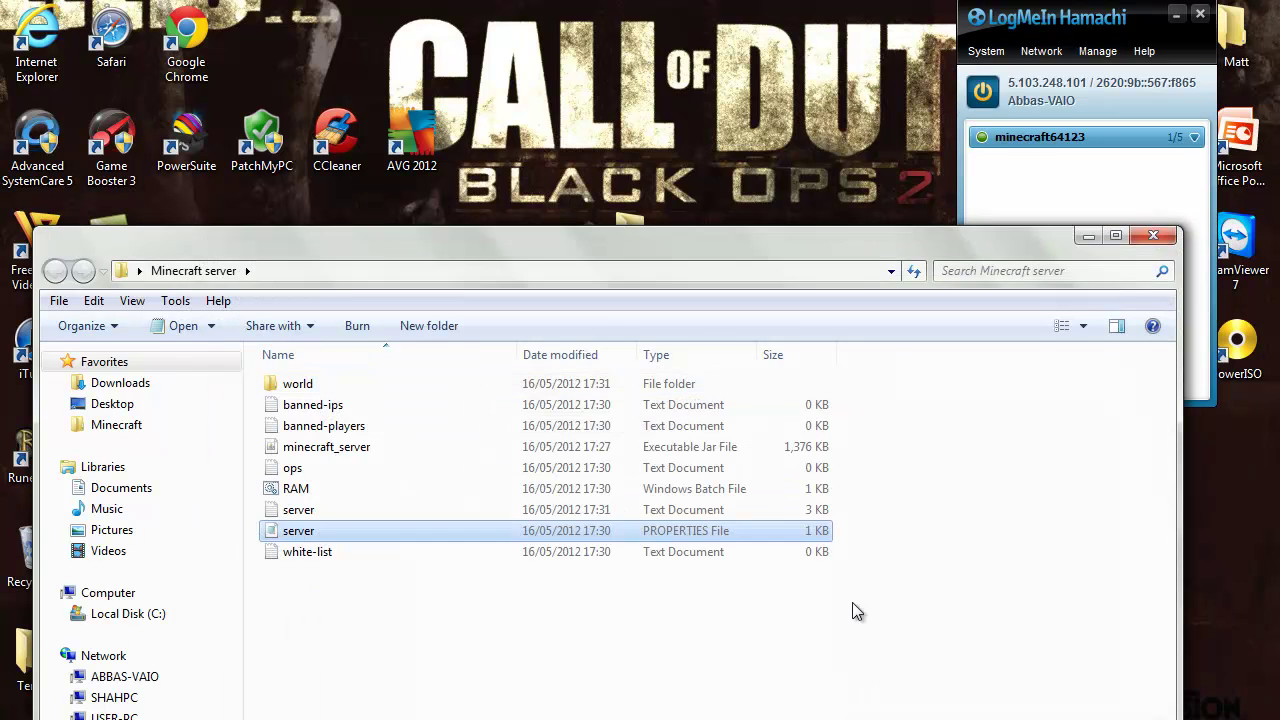
Relaunch the Minecraft server with RAM.bat
{"action": "left_click", "coordinate": [783, 588]}
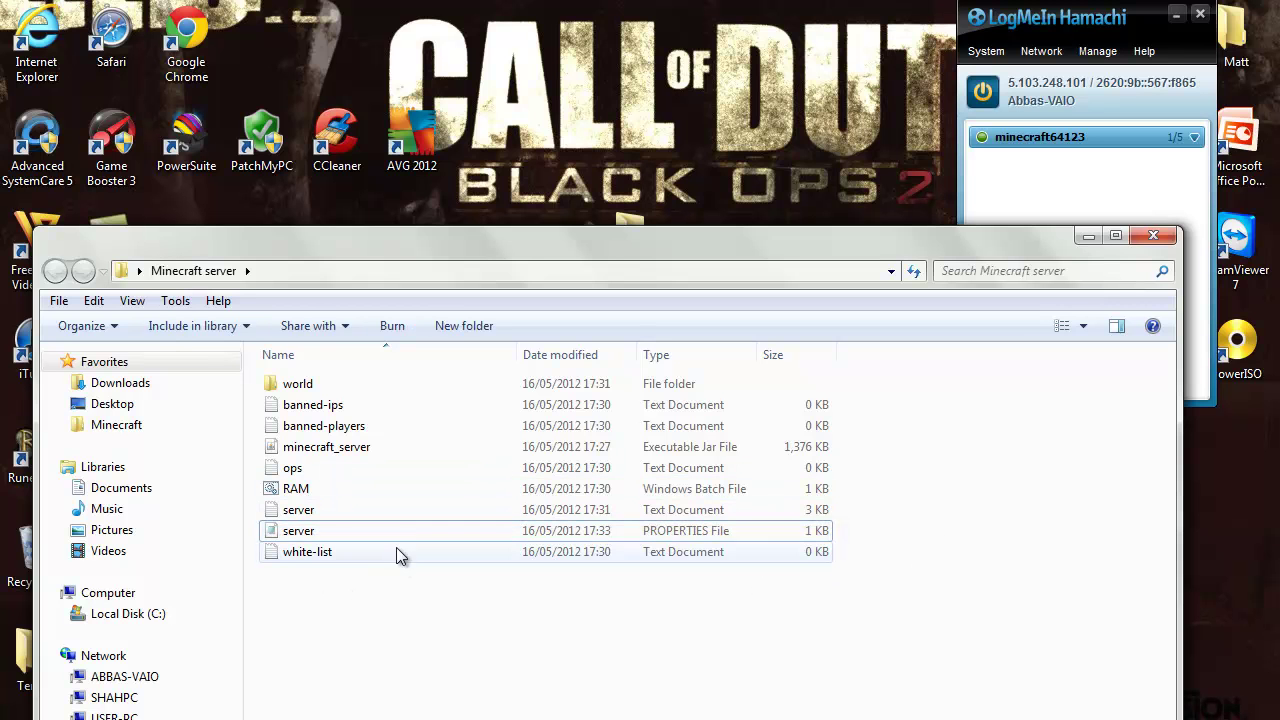
{"action": "left_click_drag", "start_coordinate": [396, 556], "coordinate": [314, 563]}
{"action": "double_click", "coordinate": [300, 490]}
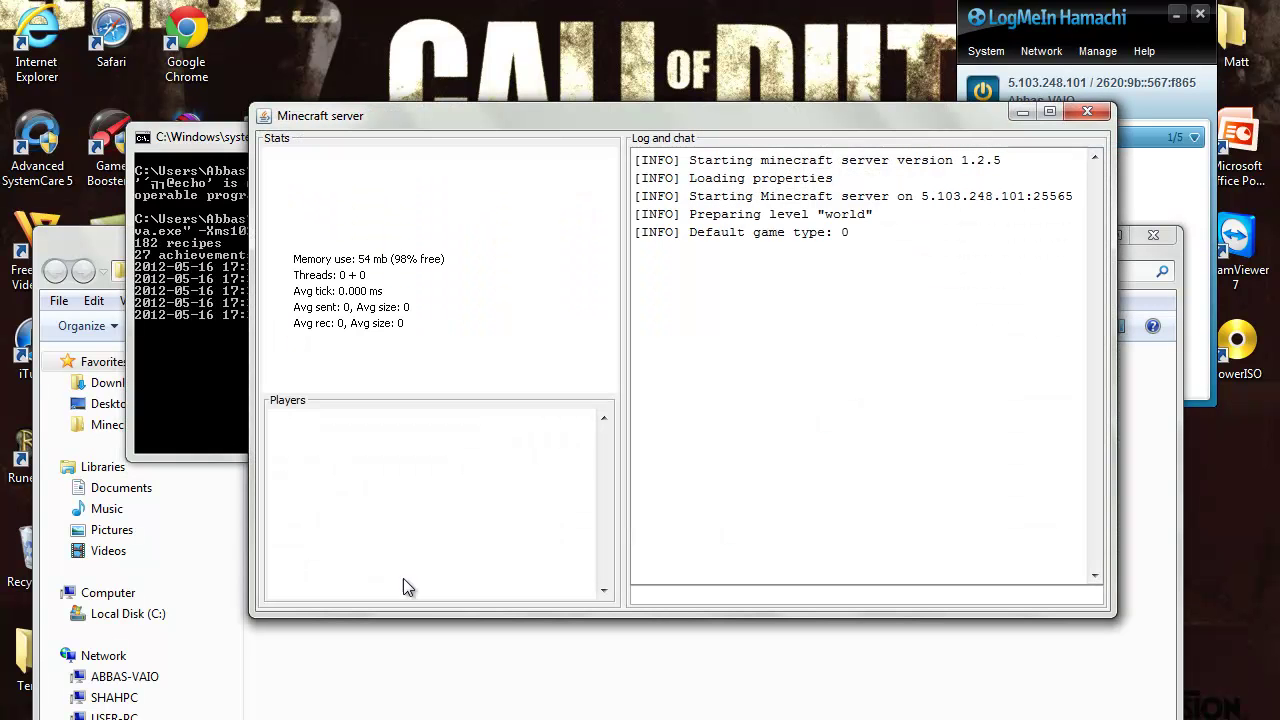
Close Hamachi and the server folder, and minimize the server GUI and console windows
{"action": "left_click", "coordinate": [1200, 13]}
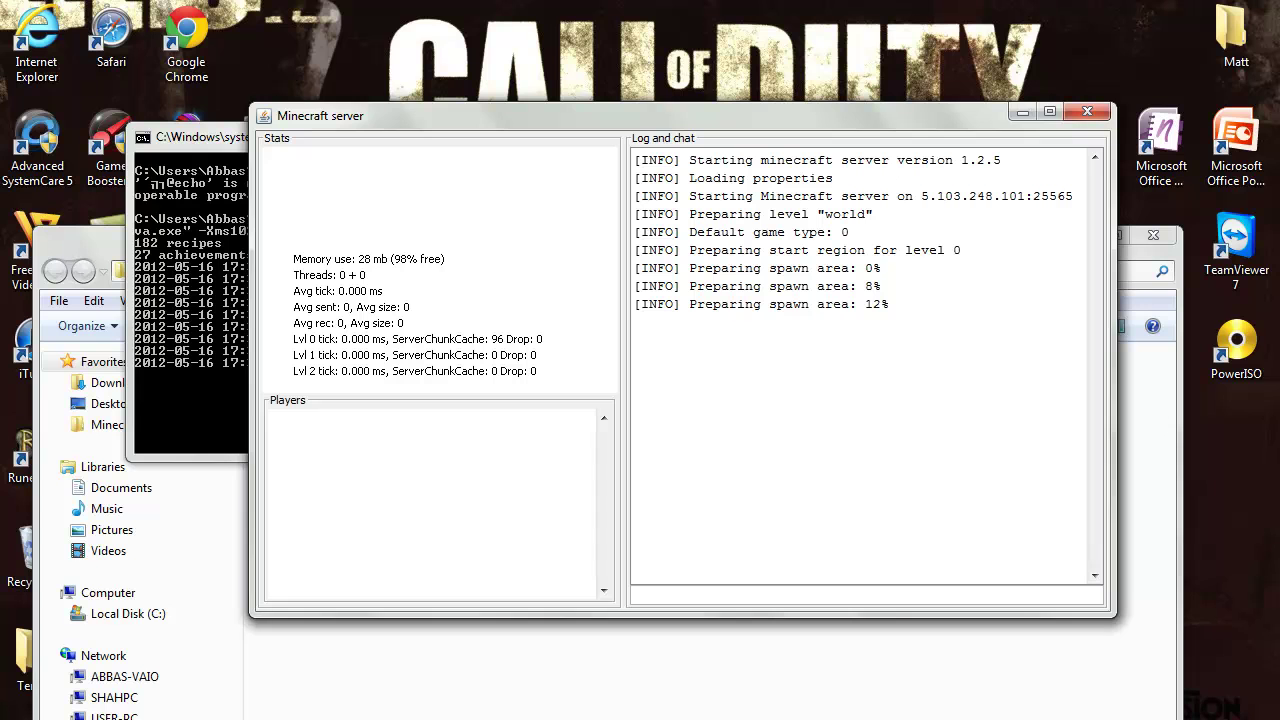
{"action": "left_click", "coordinate": [1180, 694]}
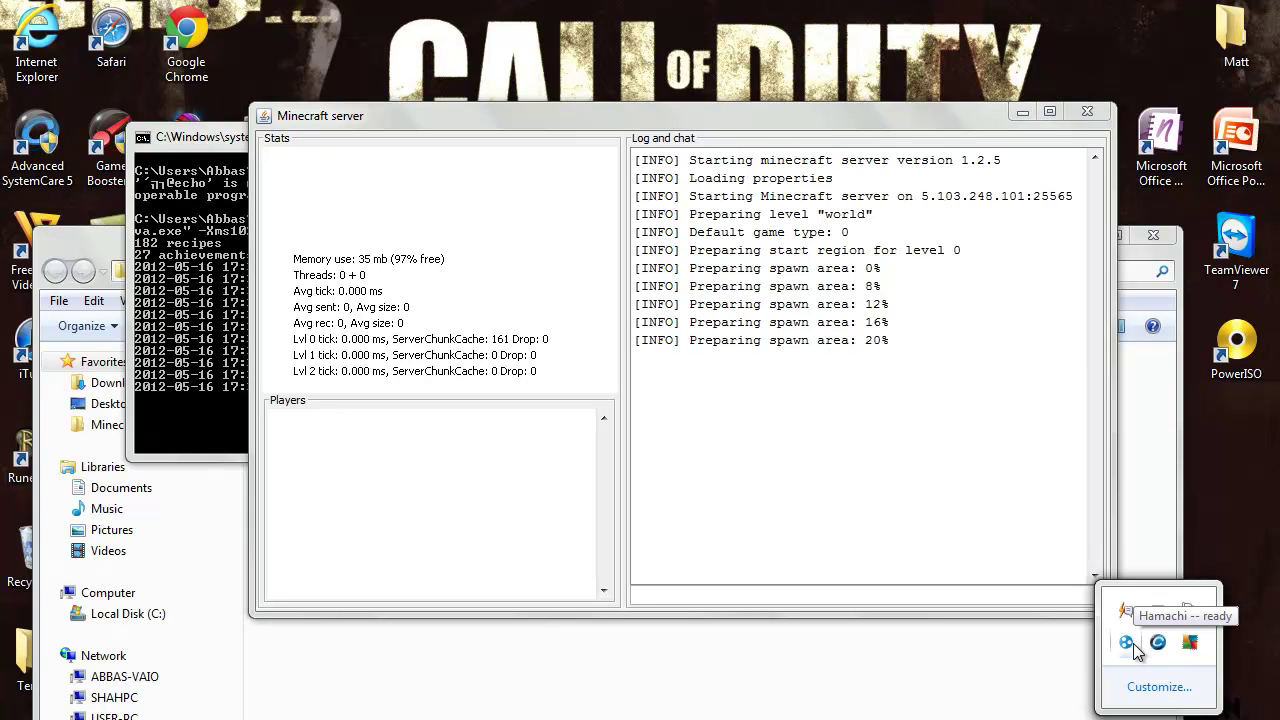
{"action": "left_click", "coordinate": [1140, 390]}
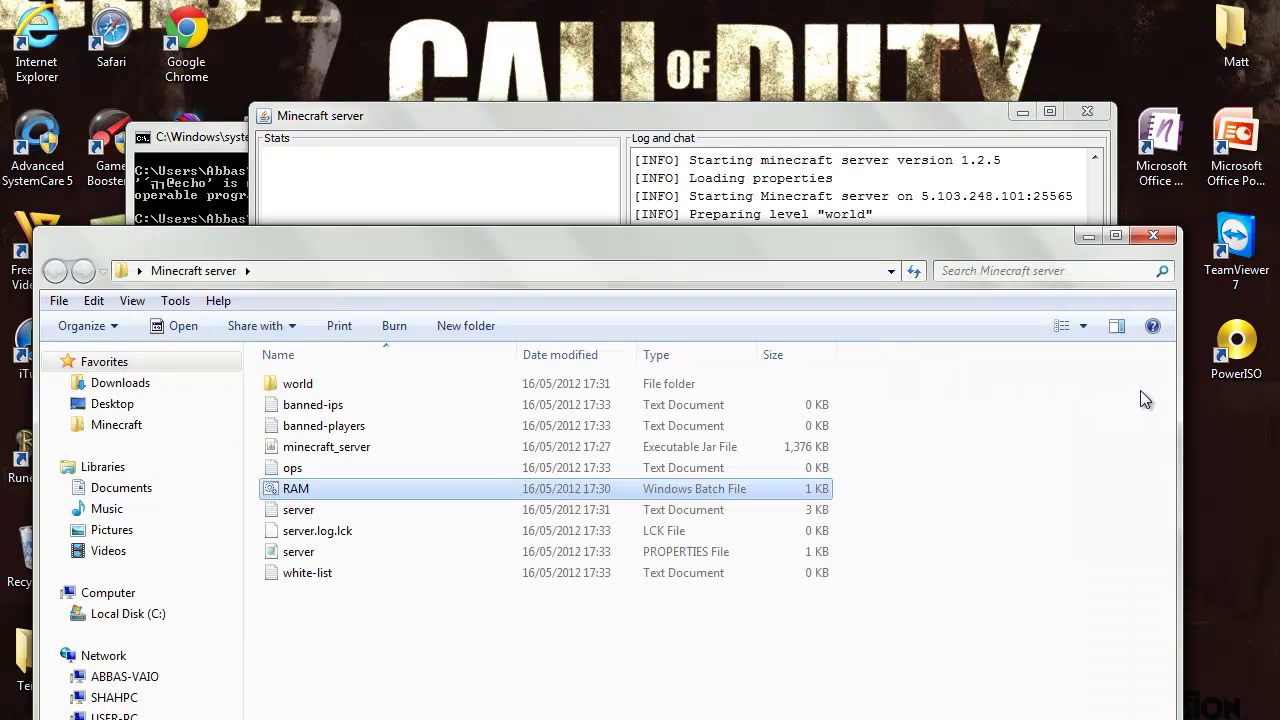
{"action": "left_click", "coordinate": [1152, 236]}
{"action": "left_click", "coordinate": [1022, 110]}
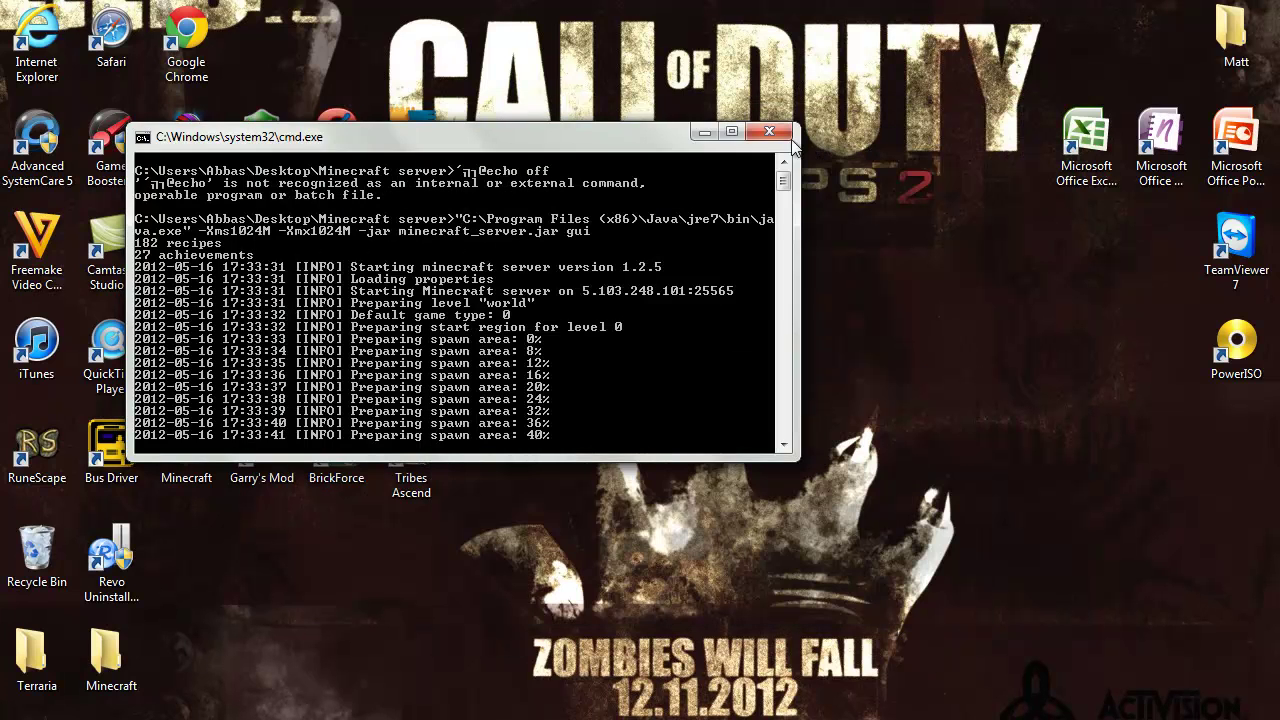
{"action": "left_click", "coordinate": [710, 131]}
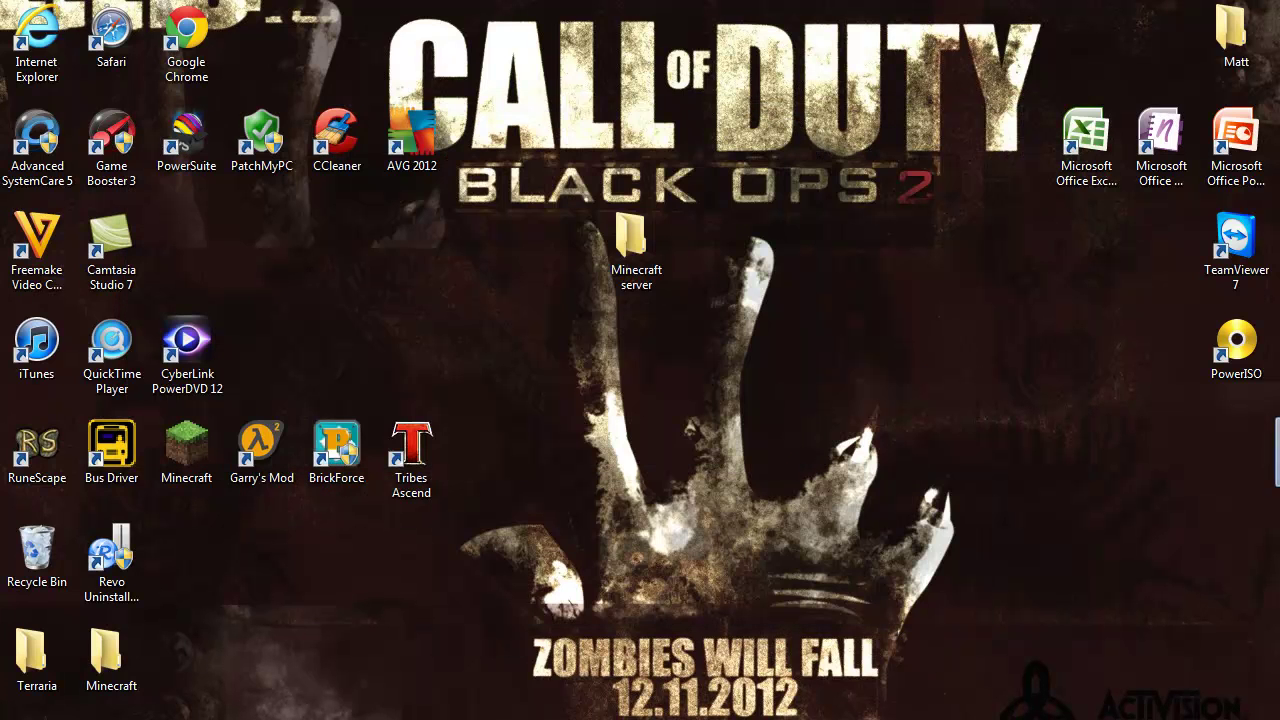
Launch the Minecraft client and start adding a server from the Multiplayer list
{"action": "key", "text": "alt+Tab"}
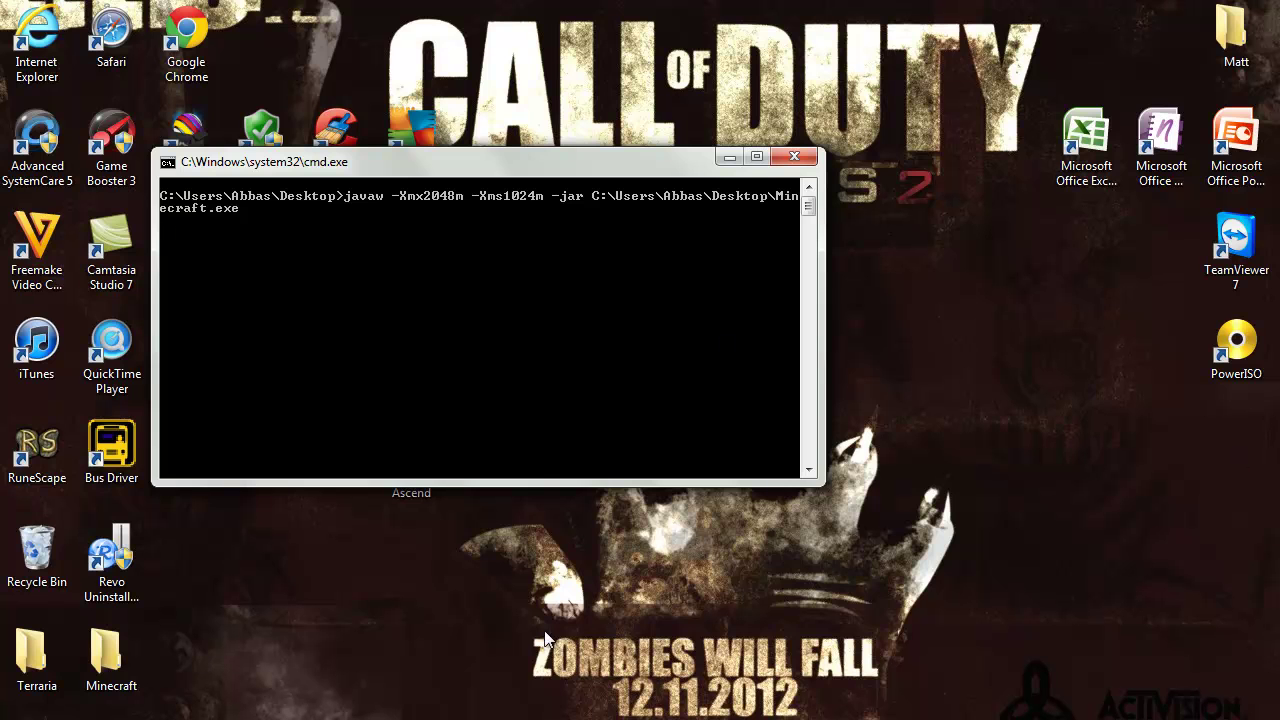
{"action": "key", "text": "Return"}
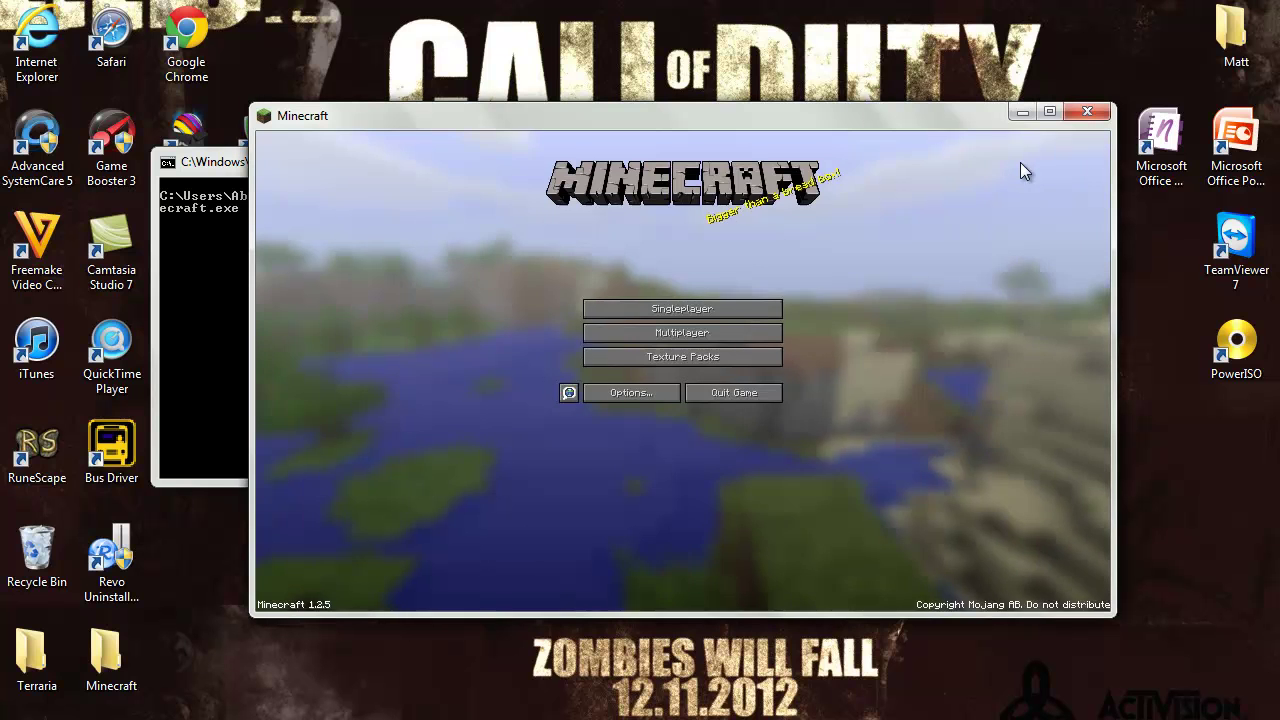
{"action": "left_click", "coordinate": [644, 333]}
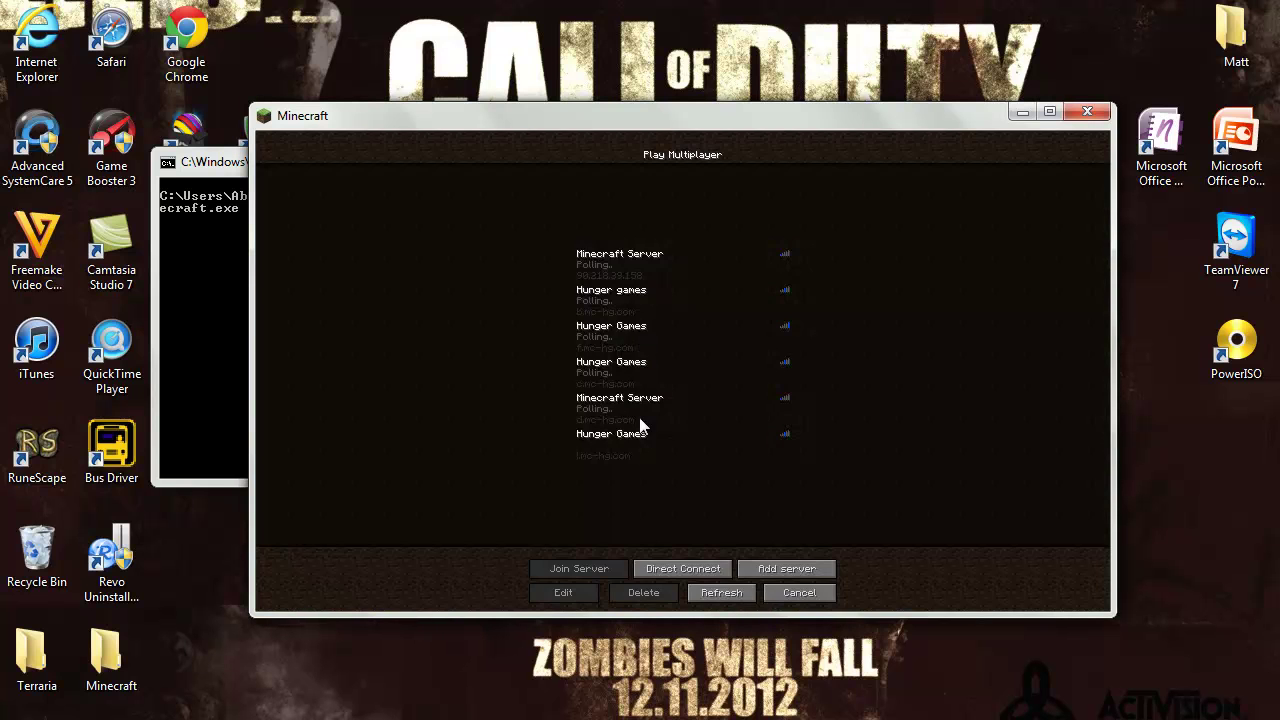
{"action": "left_click", "coordinate": [783, 566]}
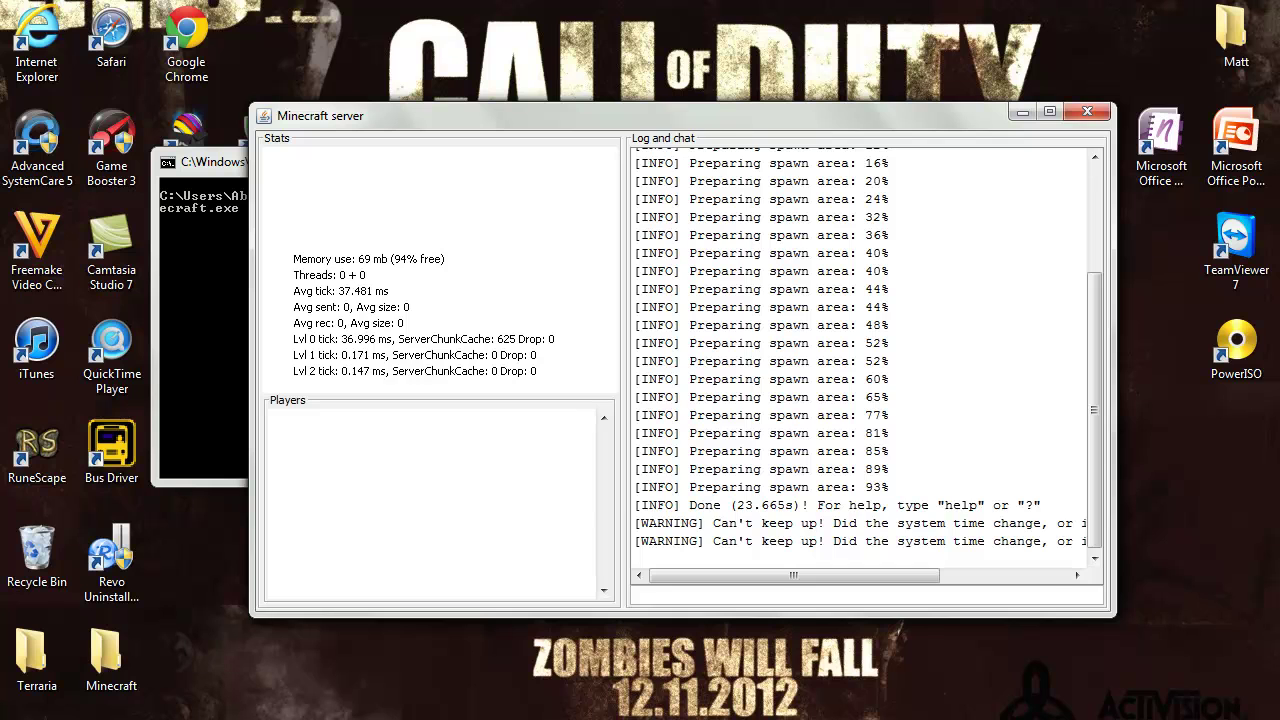
Read the network IP from Hamachi and enter 5.103.248.101 as the server address
{"action": "key", "text": "alt+Tab"}
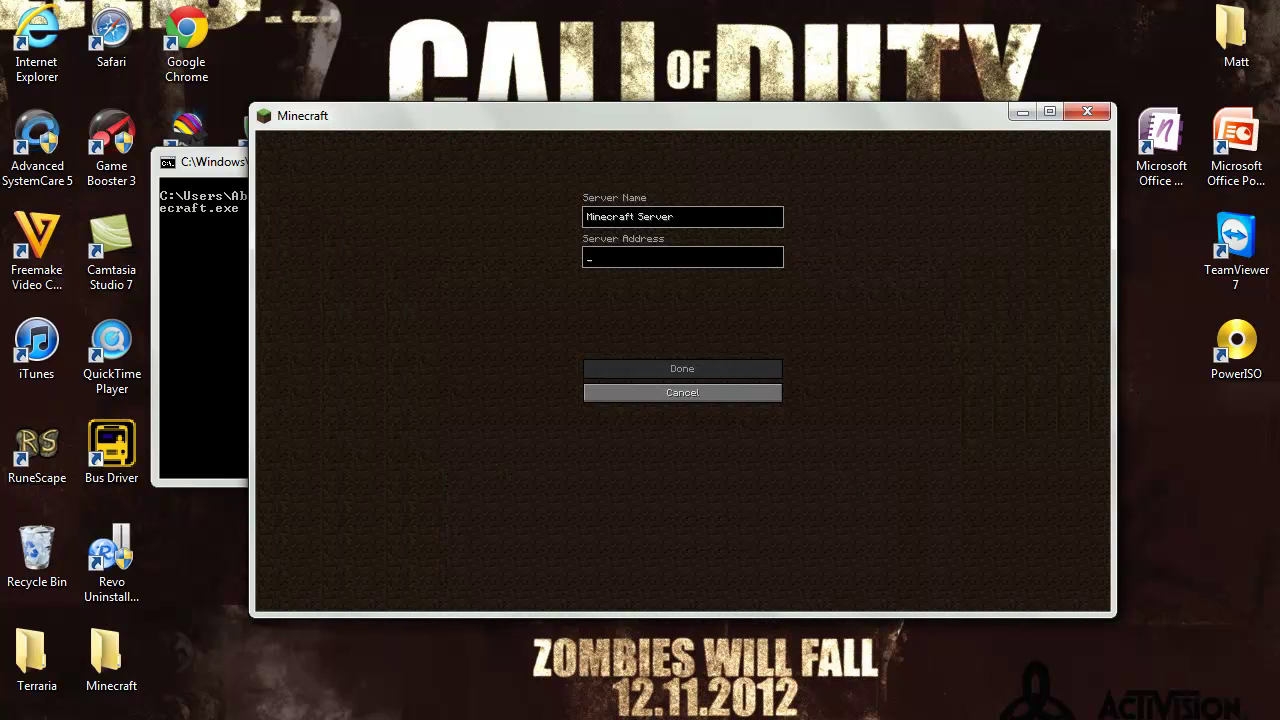
{"action": "left_click", "coordinate": [1158, 719]}
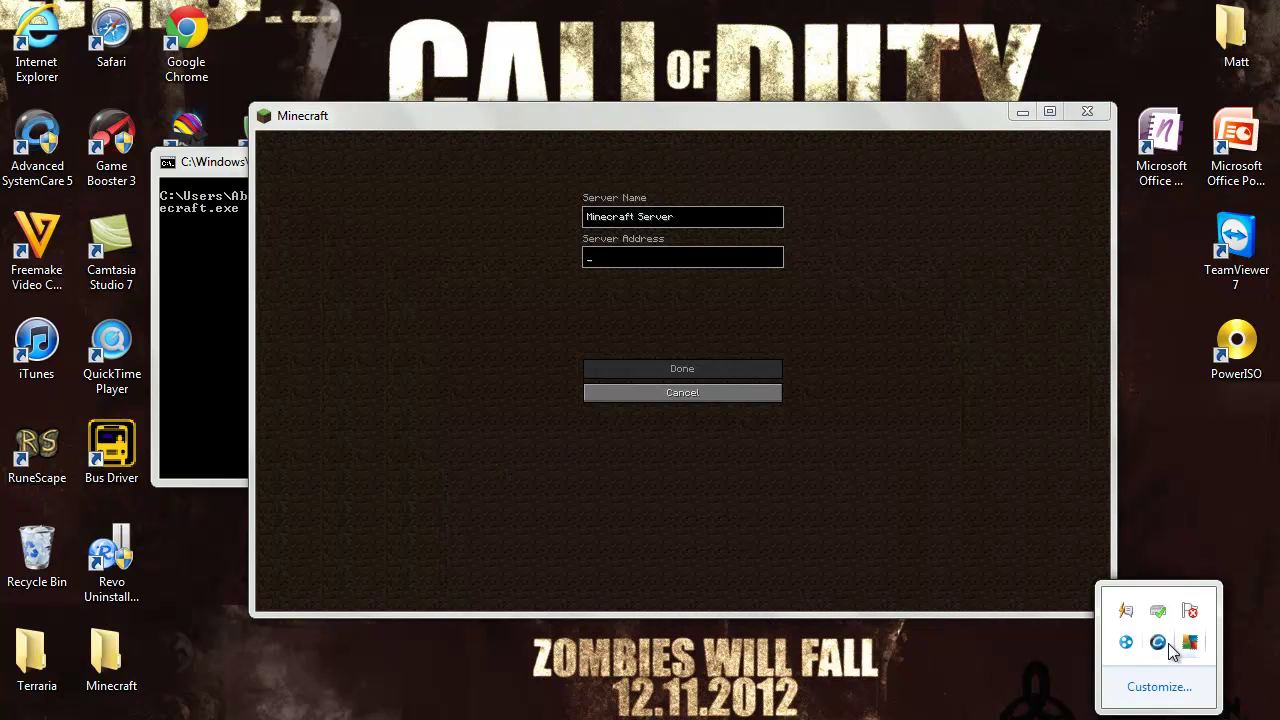
{"action": "left_click", "coordinate": [1127, 642]}
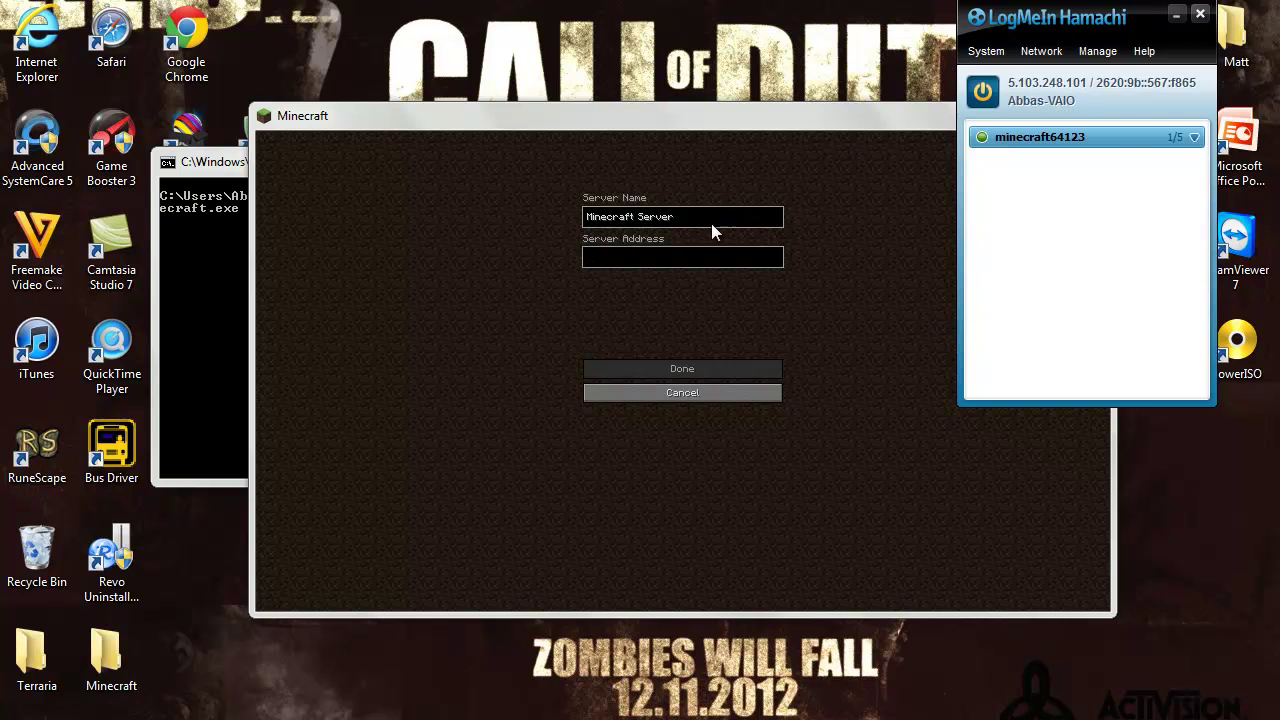
{"action": "left_click", "coordinate": [655, 265]}
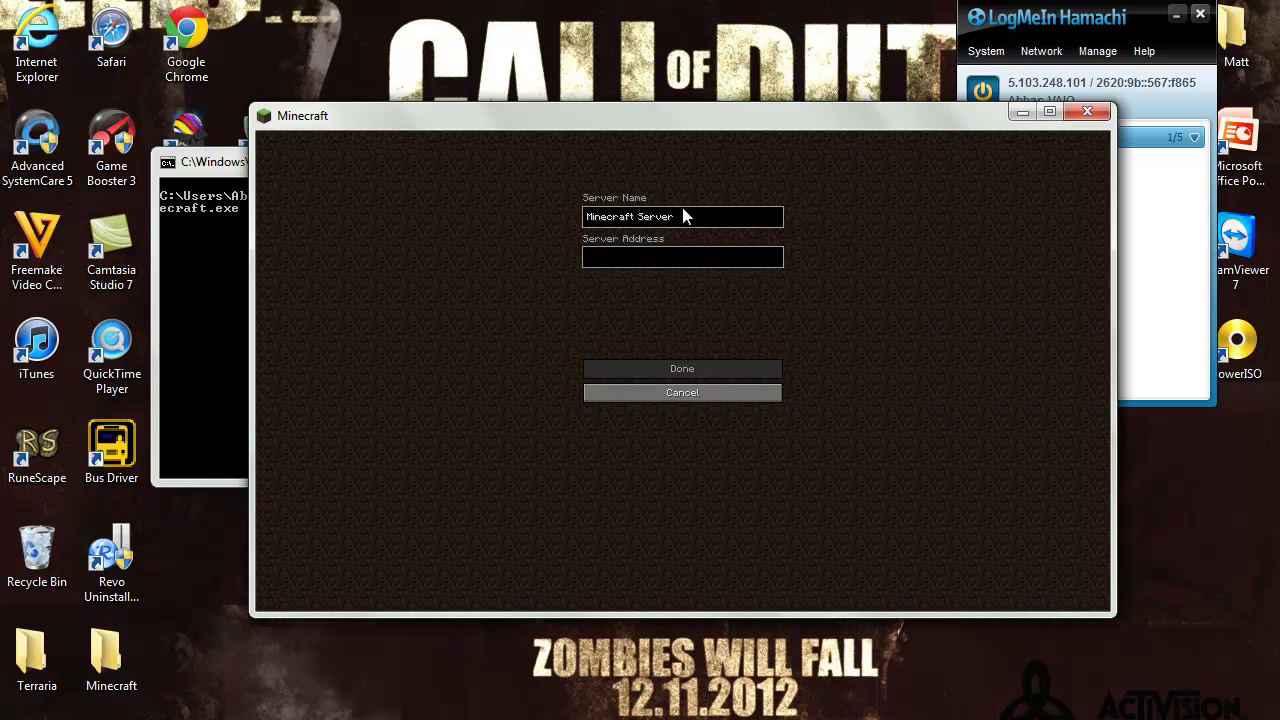
{"action": "type", "text": "5."}
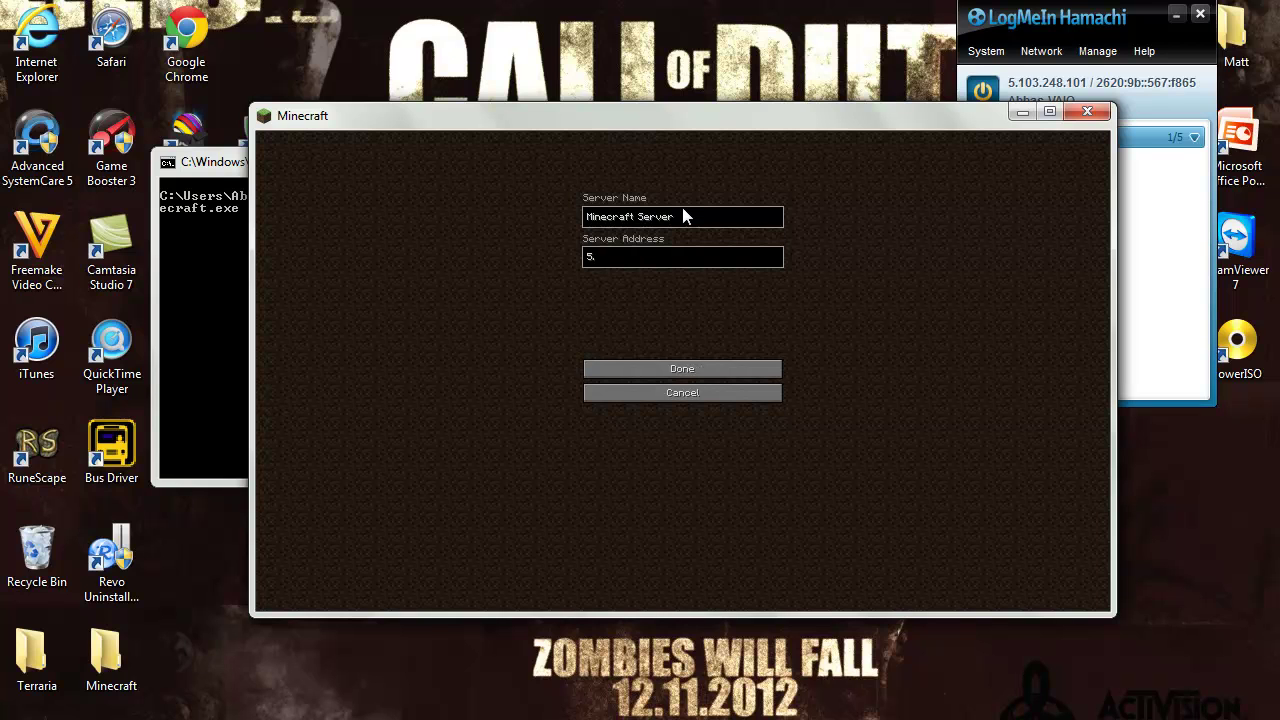
{"action": "type", "text": "2"}
{"action": "key", "text": "BackSpace"}
{"action": "type", "text": "103.248.101"}
Save the 5.103.248.101 Minecraft Server entry, then select it and join
{"action": "left_click", "coordinate": [634, 362]}
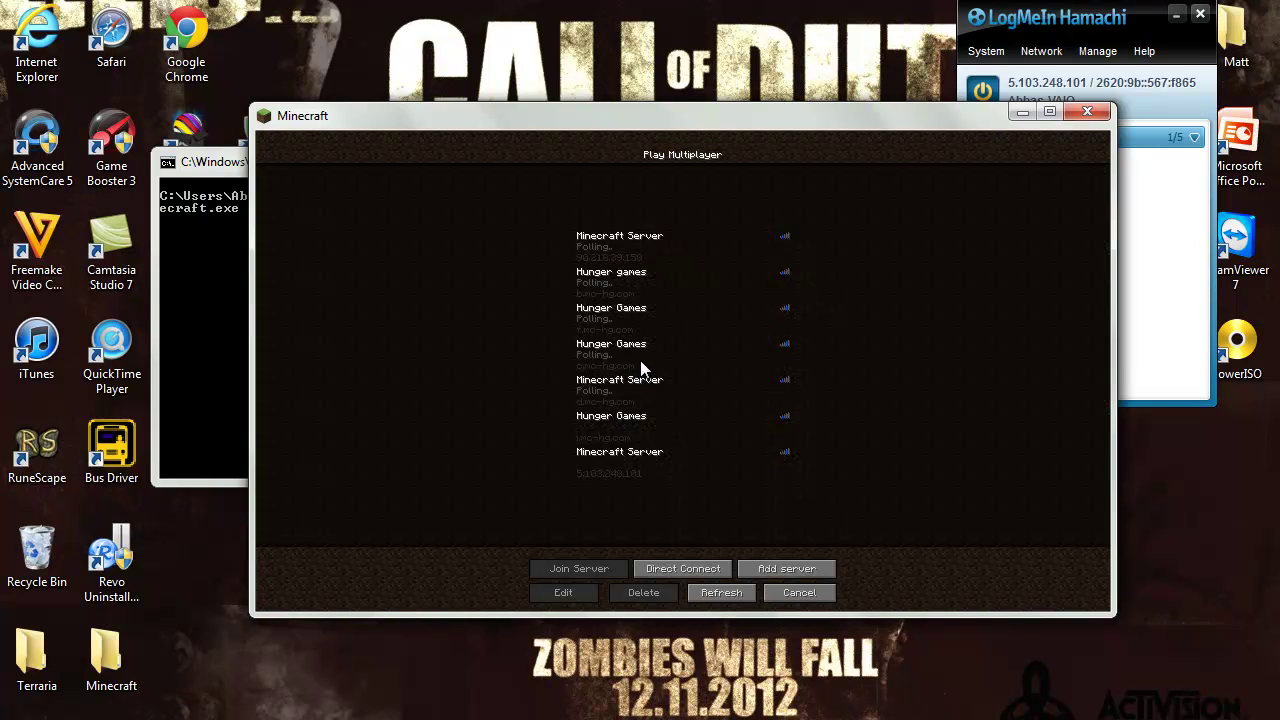
{"action": "left_click", "coordinate": [653, 464]}
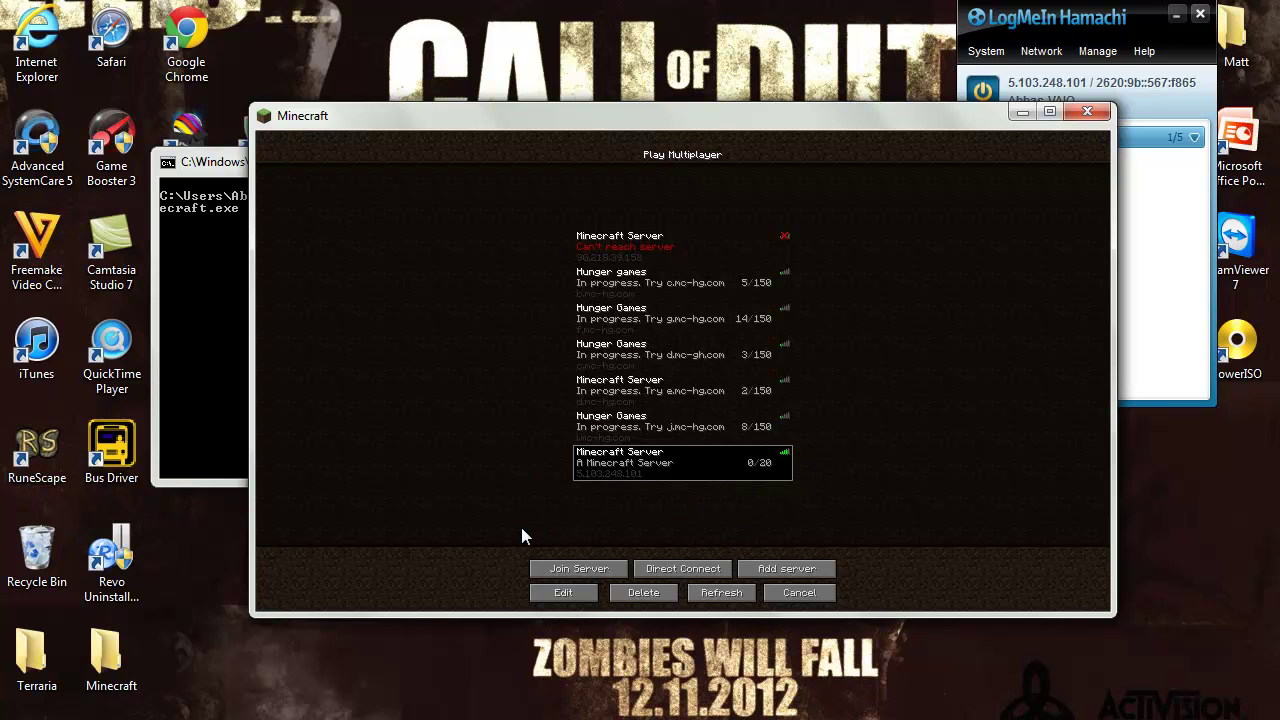
{"action": "double_click", "coordinate": [686, 458]}
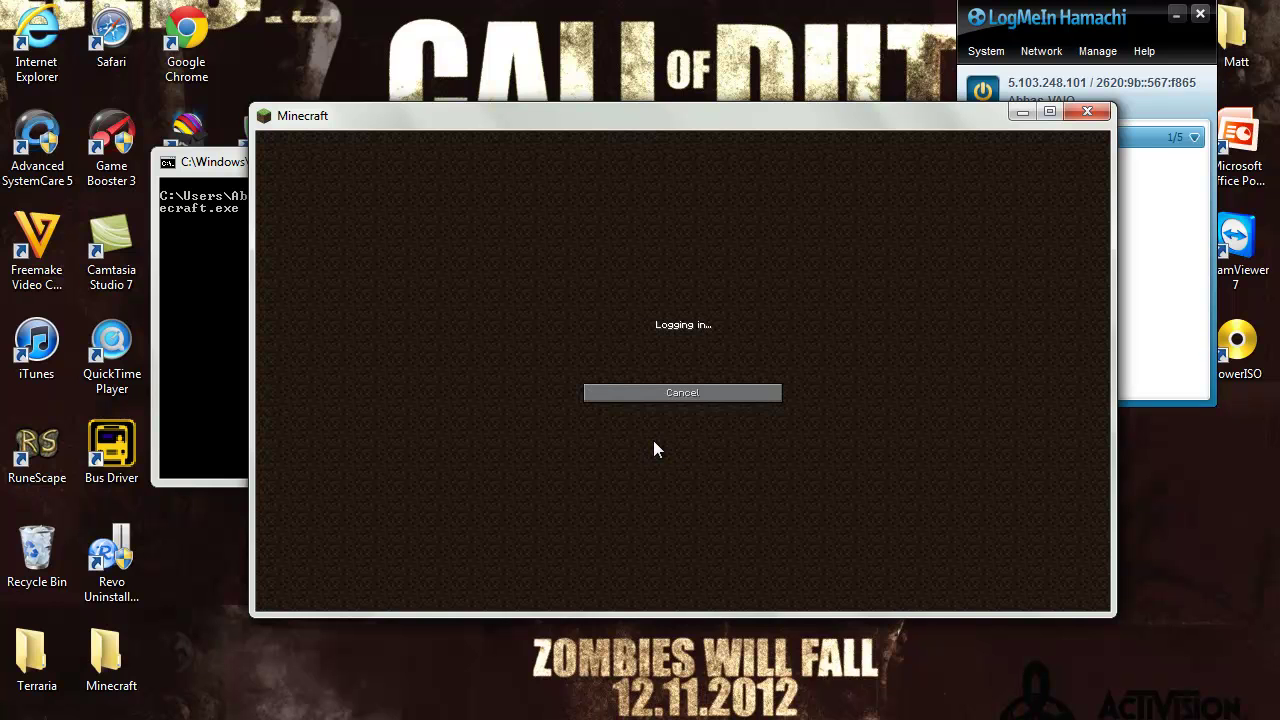